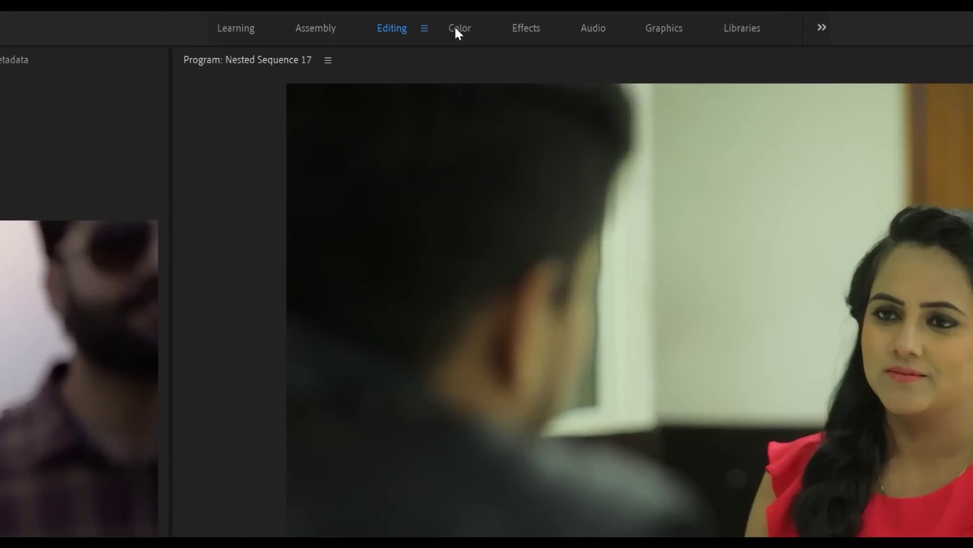
Switch to the Color workspace and add Parade (RGB) beside the vectorscope in Lumetri Scopes
click(455, 30)
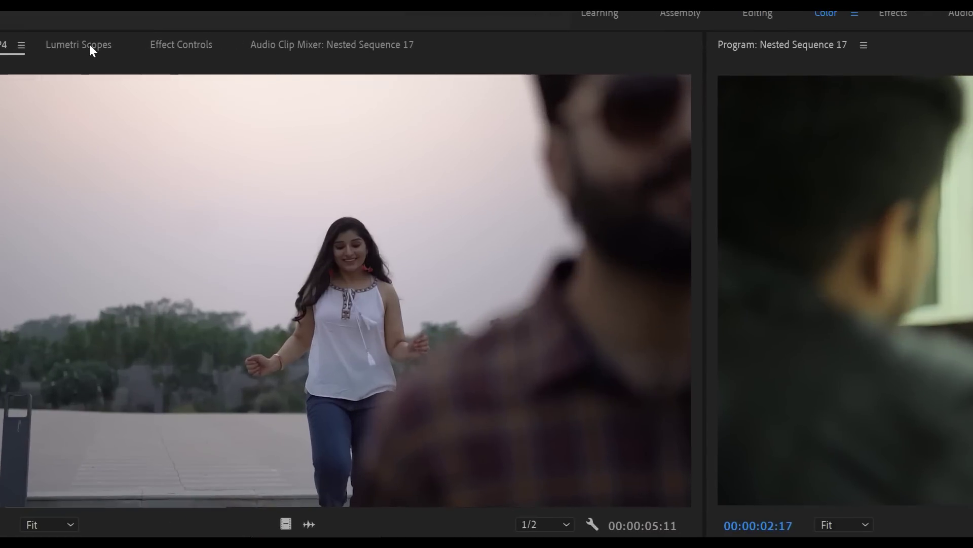
click(90, 44)
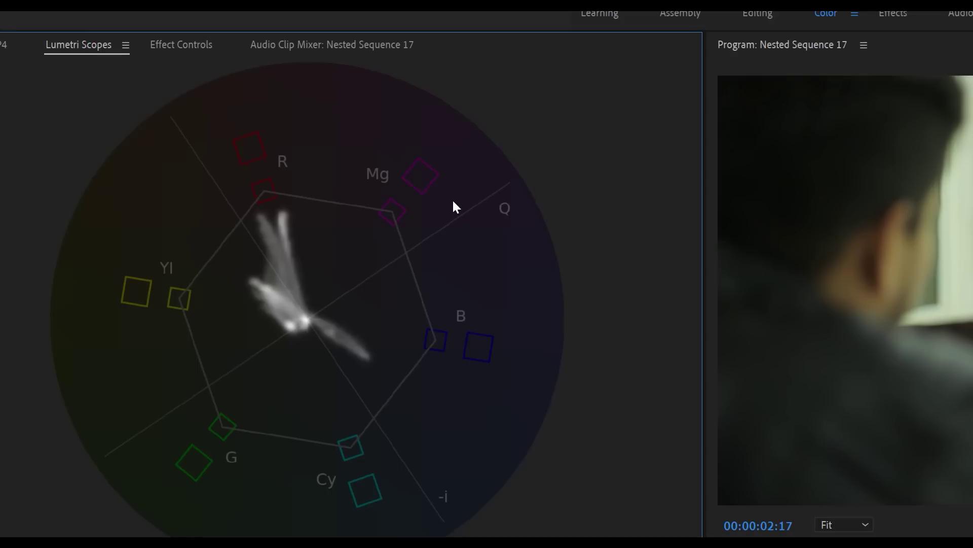
right_click(413, 203)
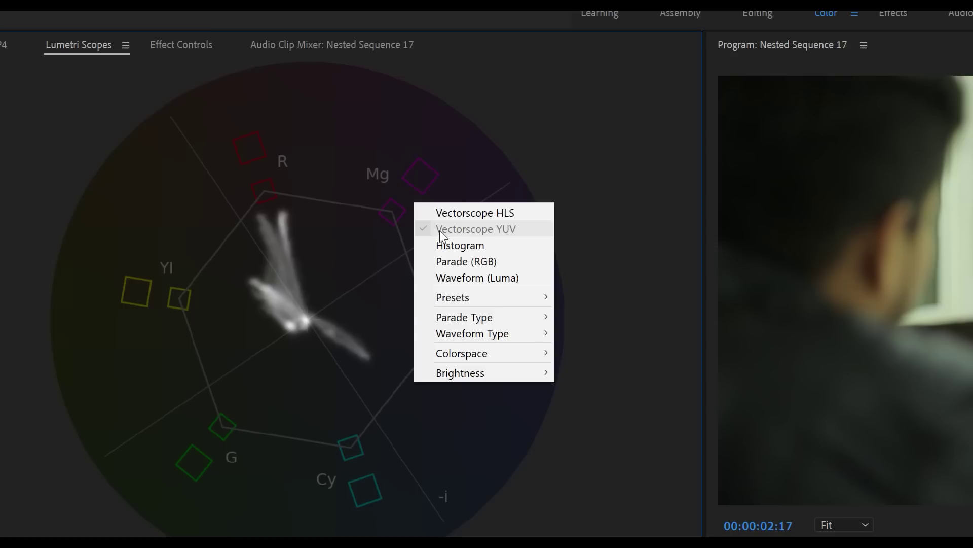
click(475, 263)
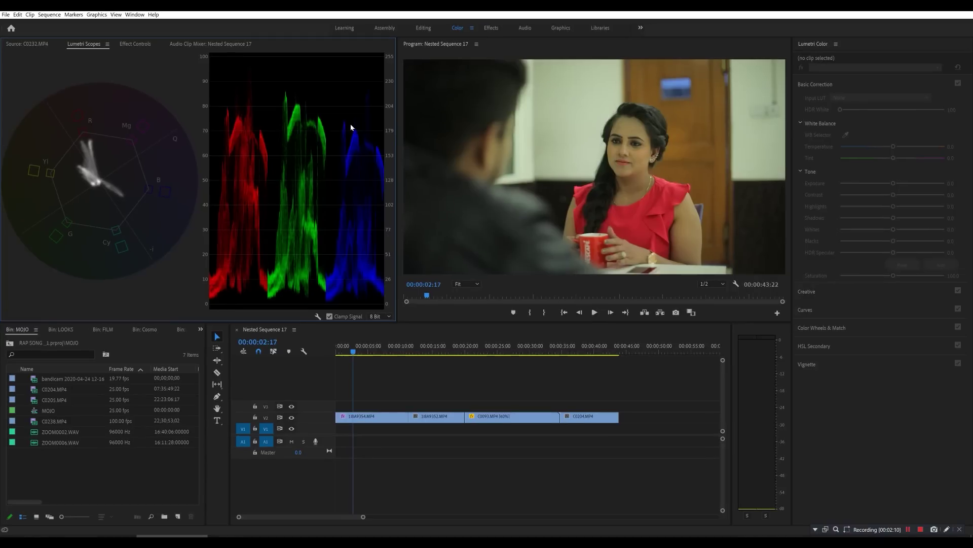
Select clip 1I8A9354.MP4 and expand its Lumetri RGB Curves on the green channel
click(384, 417)
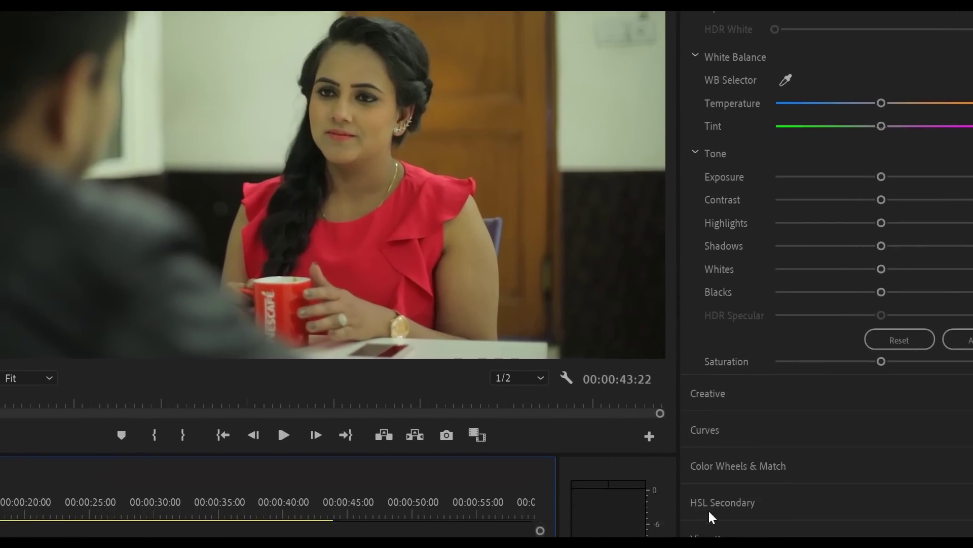
click(713, 498)
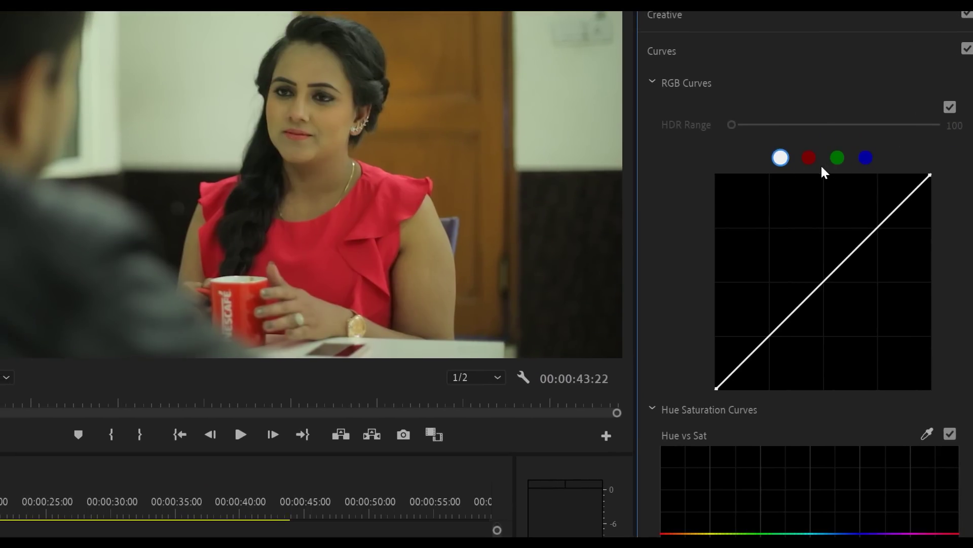
click(838, 158)
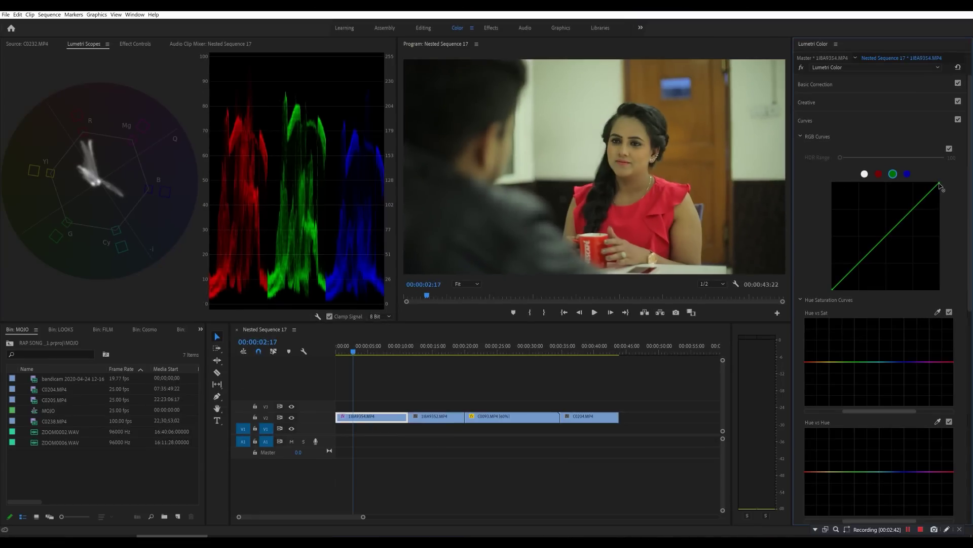
Pull down the green and red curve top points slightly, then lift the blue highlights
drag(941, 185, 943, 190)
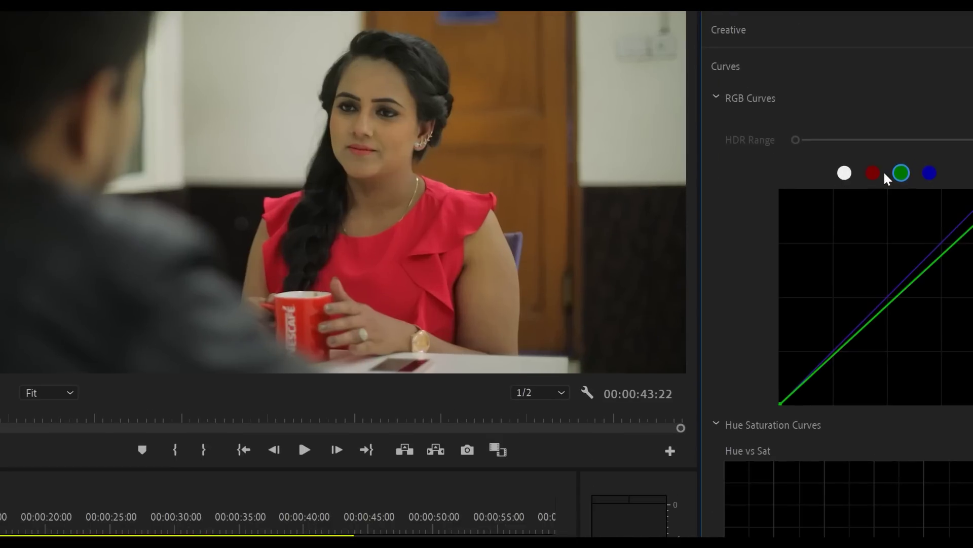
click(879, 173)
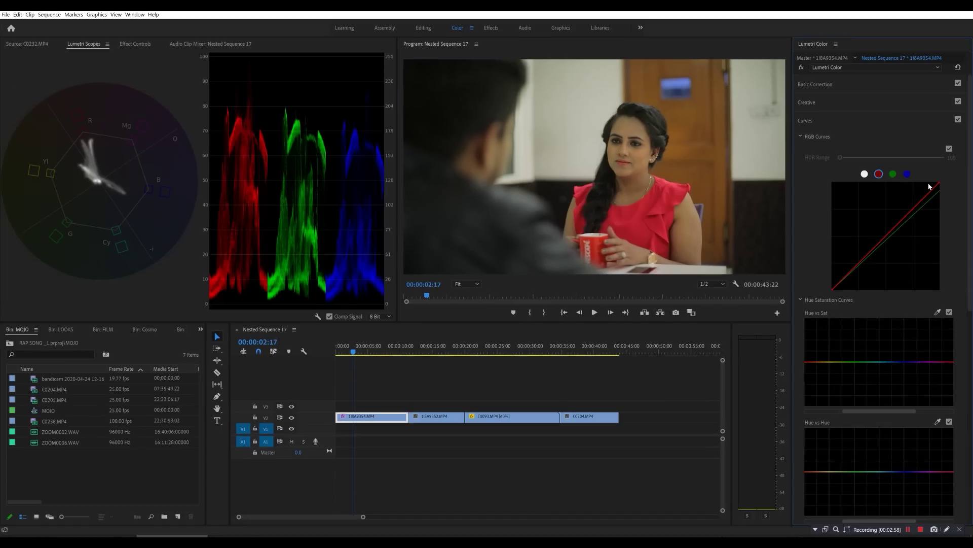
drag(939, 183, 950, 186)
click(907, 174)
drag(939, 187, 931, 184)
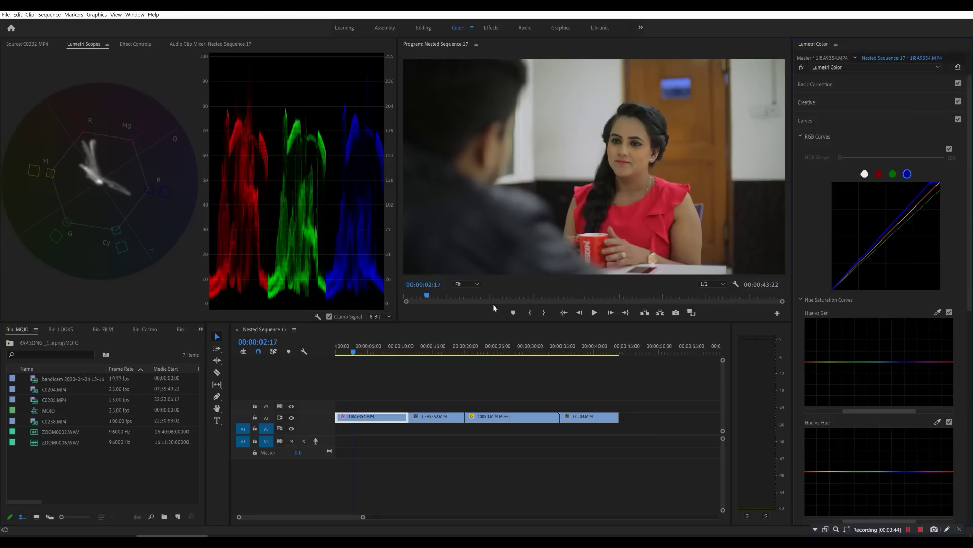
Zoom the Program monitor to 200% centred on her face and show the Effects panel
click(462, 285)
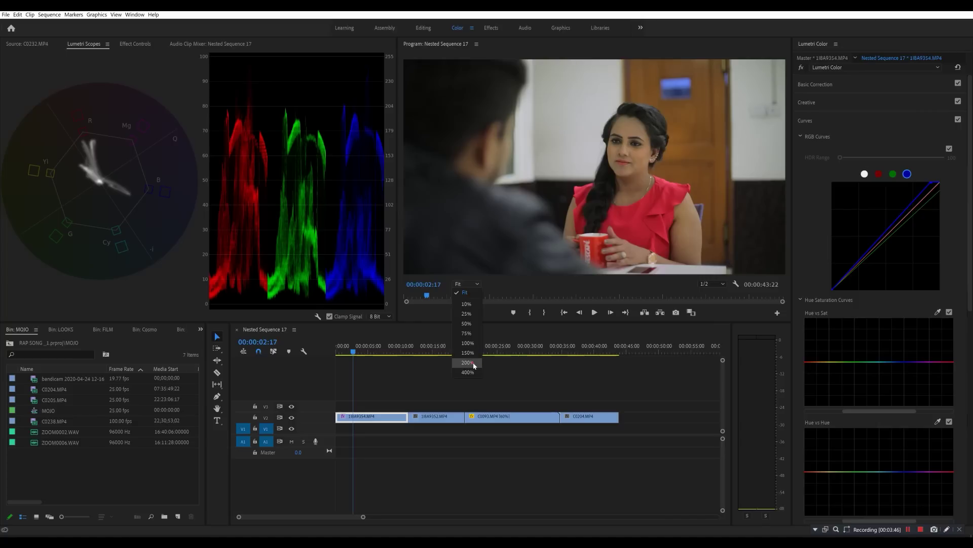
click(475, 363)
mouse_move(535, 275)
mouse_down()
mouse_move(599, 276)
mouse_move(574, 273)
mouse_up()
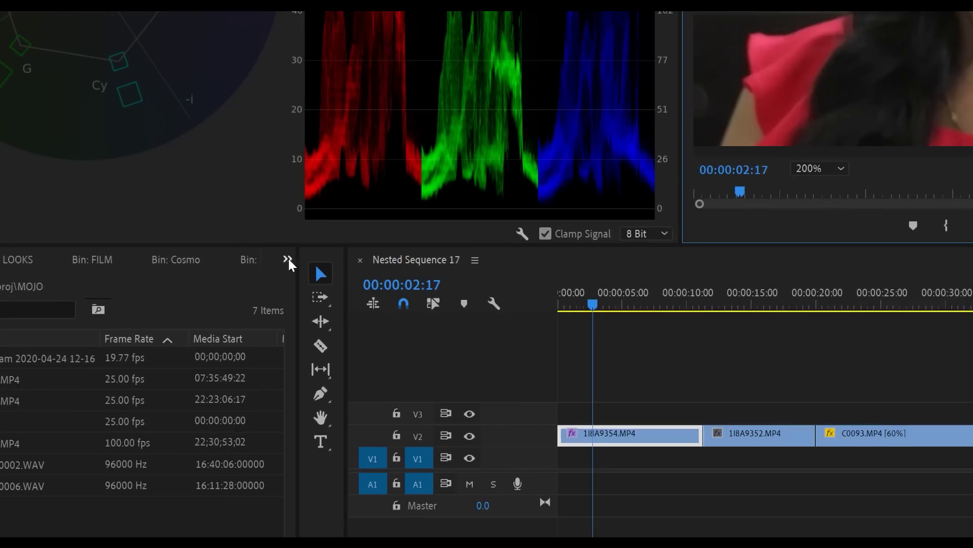
click(287, 260)
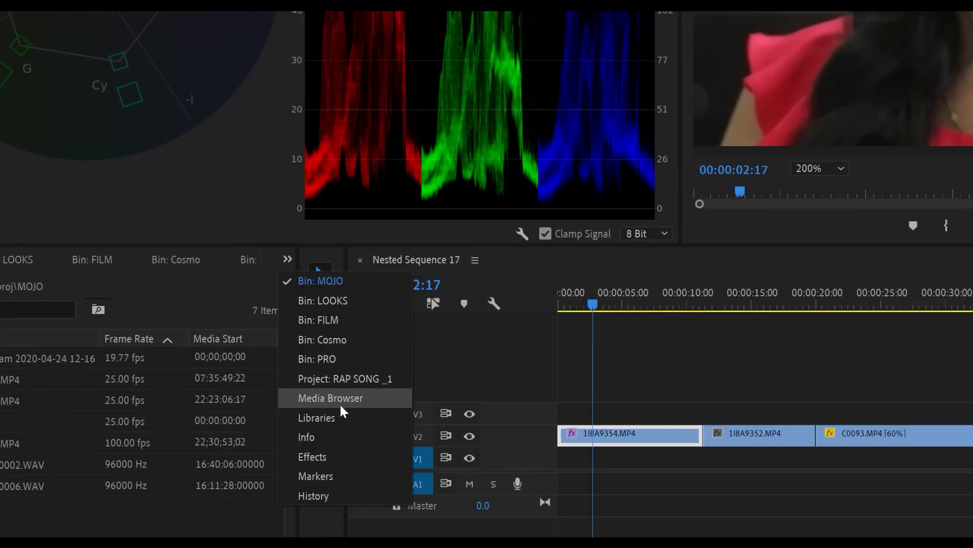
click(340, 458)
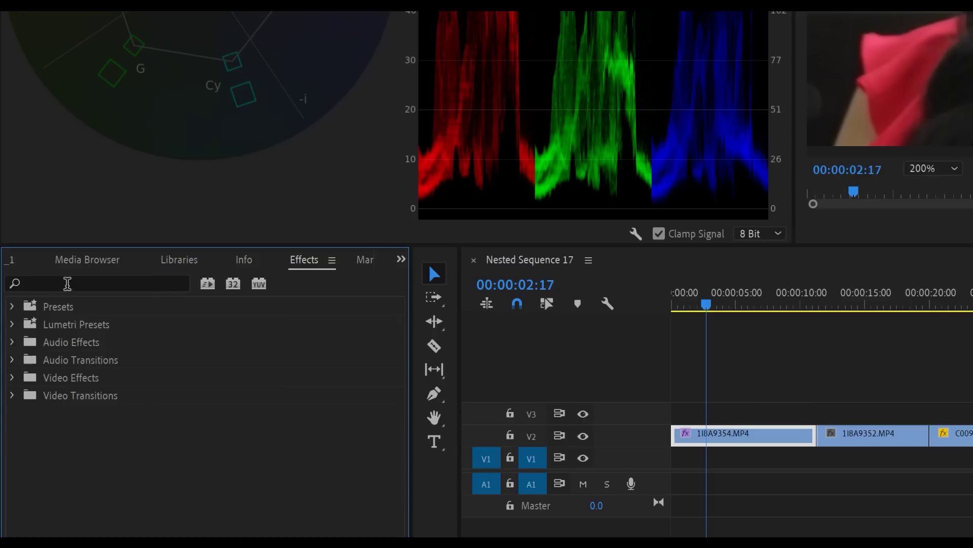
Find 'fast color', apply Fast Color Corrector to 1I8A9354.MP4, and start a pen Opacity mask
click(67, 282)
text(fast)
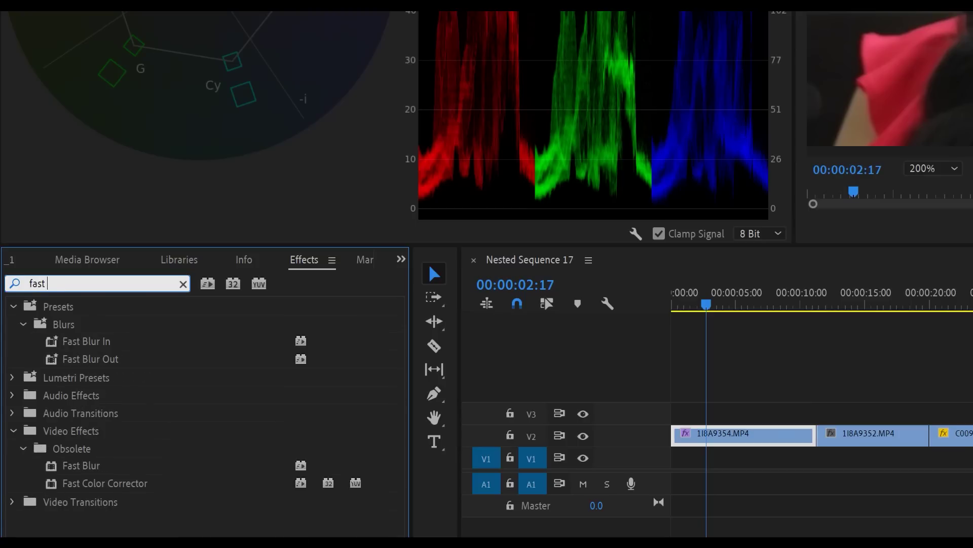
text( color)
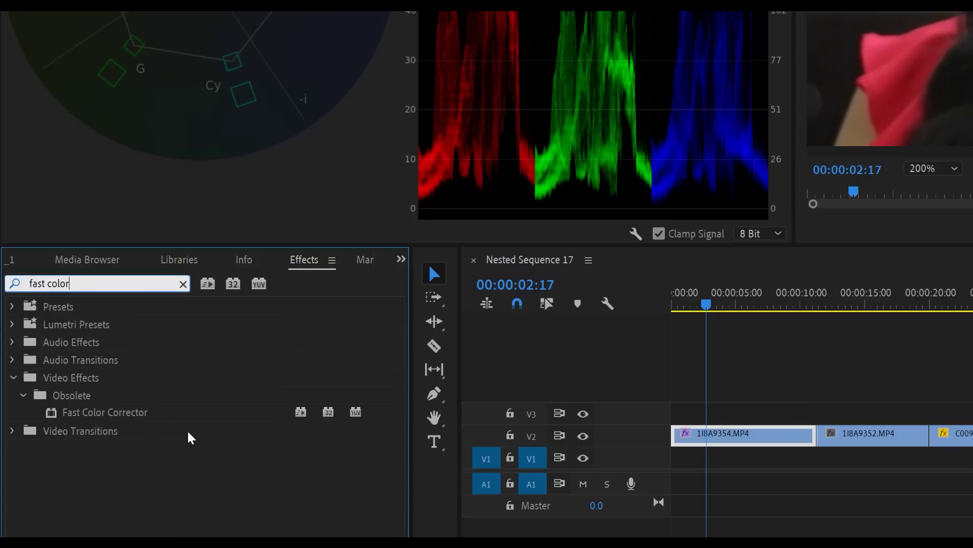
click(139, 411)
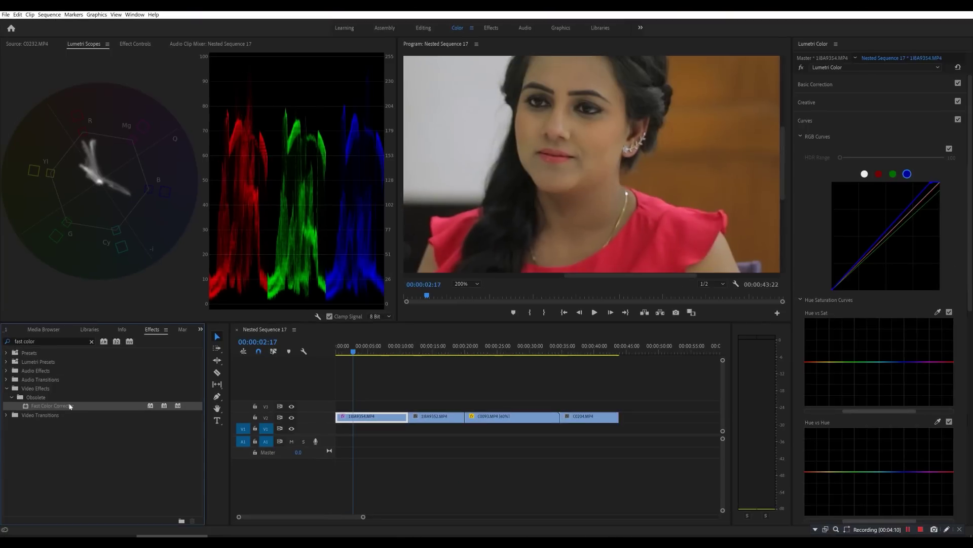
drag(68, 406, 361, 417)
click(135, 44)
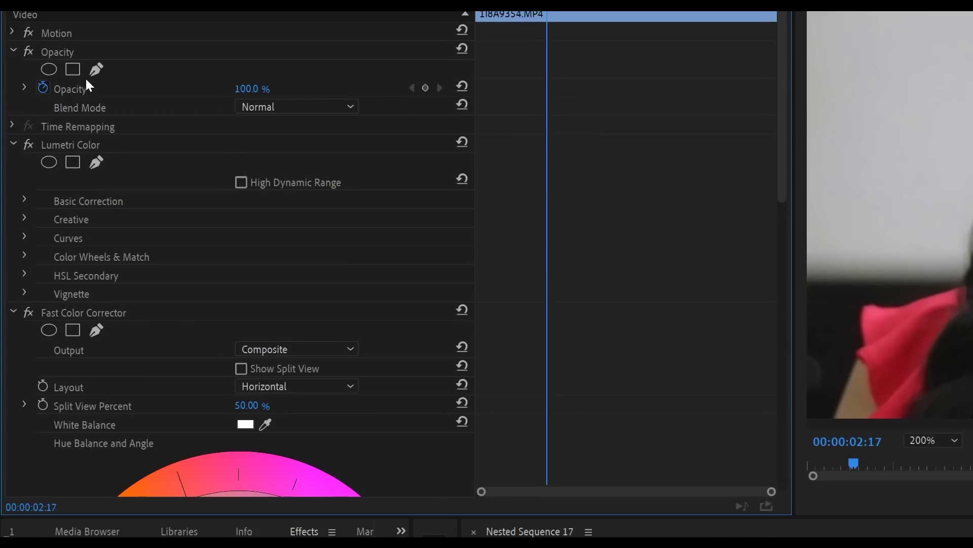
click(96, 68)
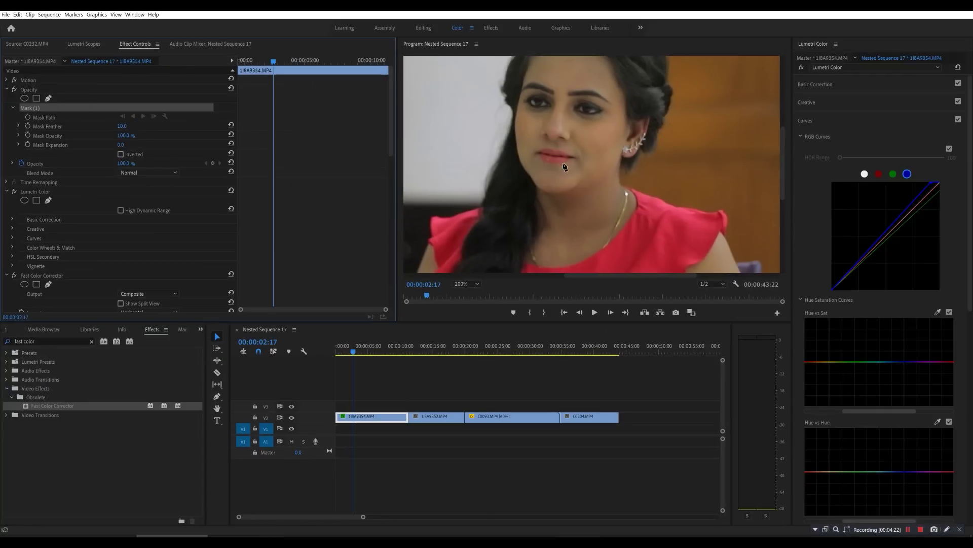
Draw a closed four-point mask around a patch of her cheek with Mask Feather 0
click(586, 133)
click(617, 129)
click(610, 161)
click(588, 161)
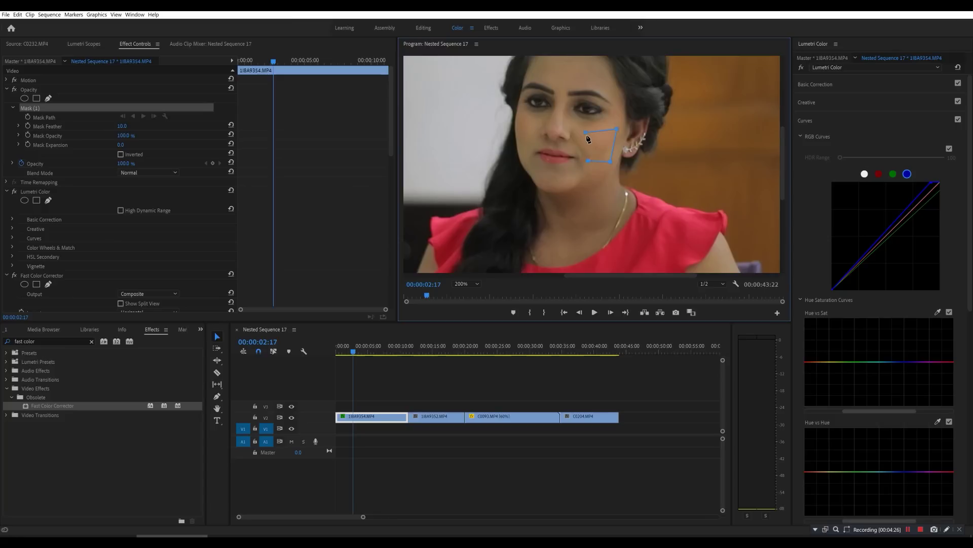
click(586, 132)
drag(122, 126, 97, 126)
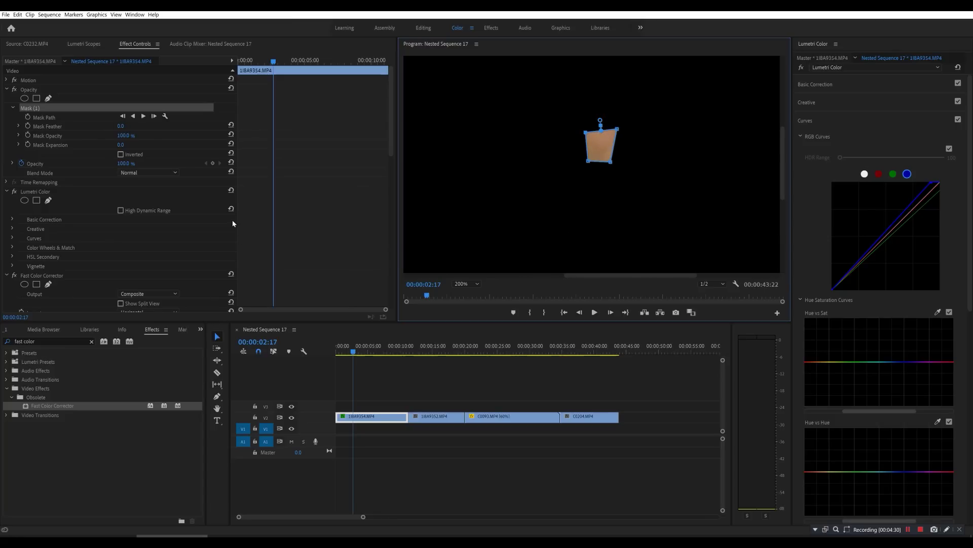
click(84, 44)
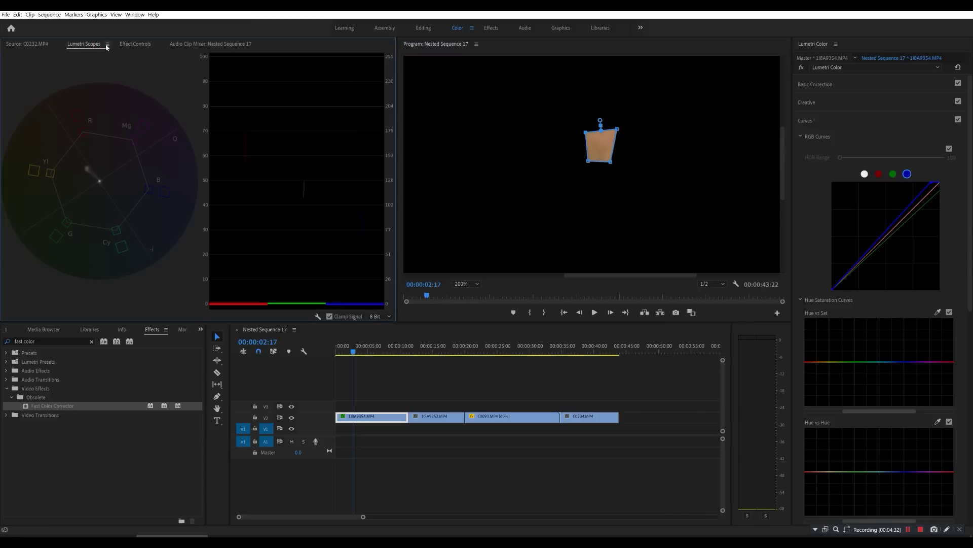
Undock the Lumetri Scopes panel and drag the floating window taller and wider
click(107, 44)
click(134, 53)
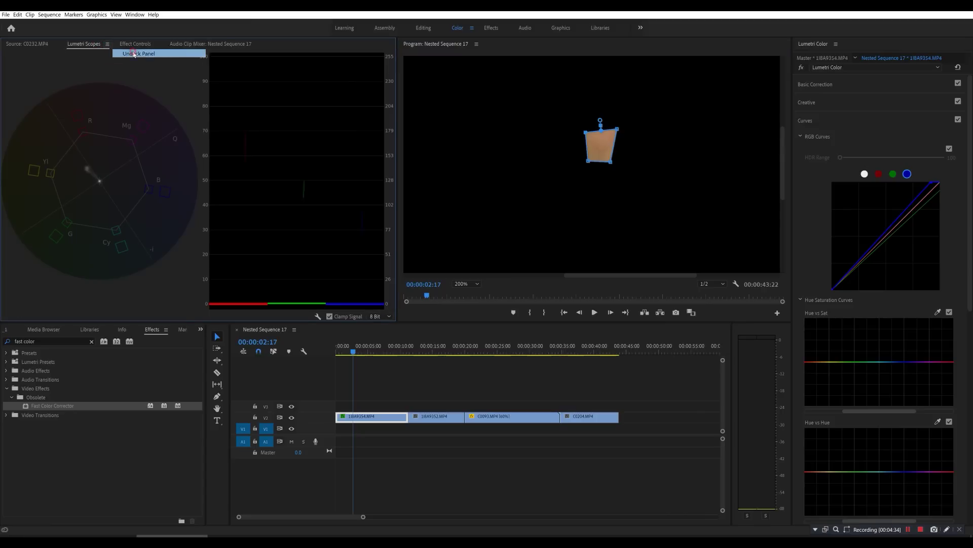
drag(683, 181, 769, 214)
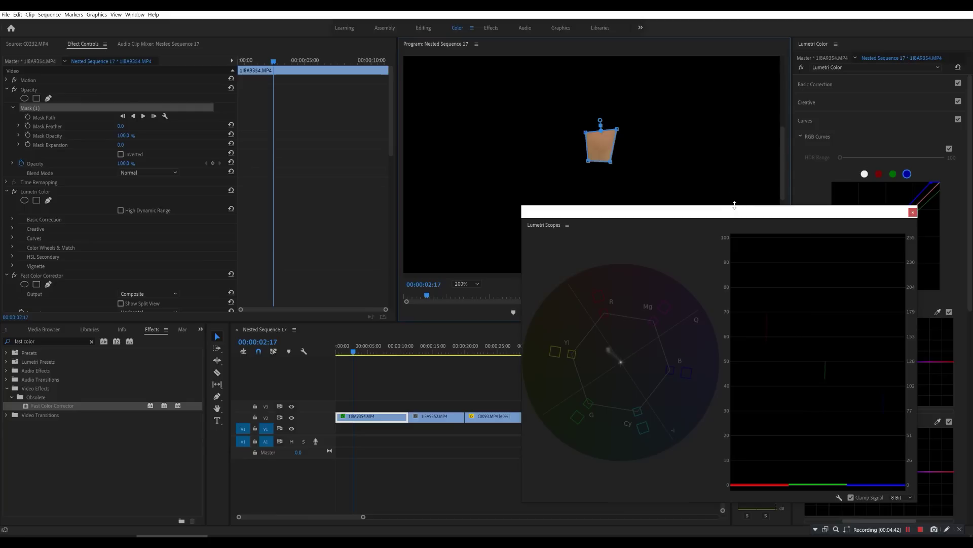
drag(739, 206, 730, 52)
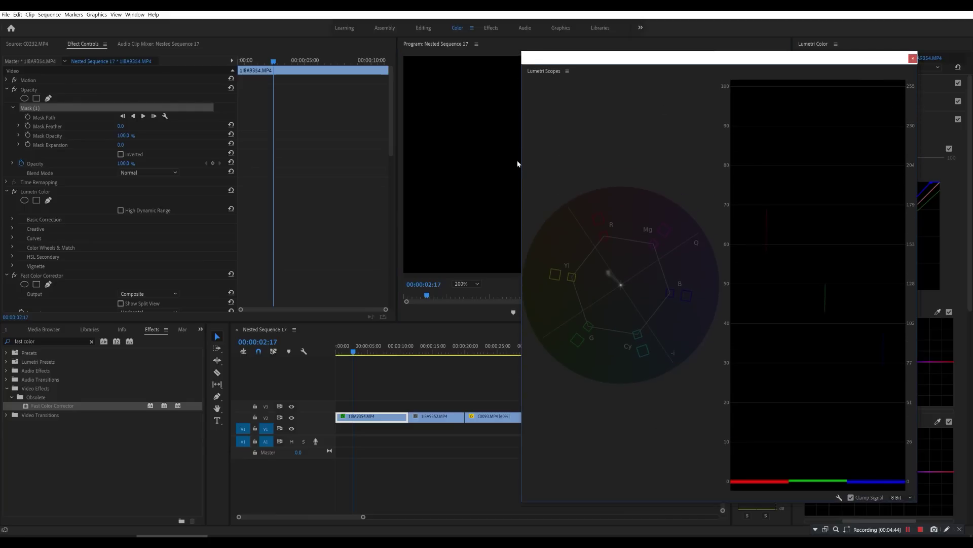
drag(523, 164, 189, 167)
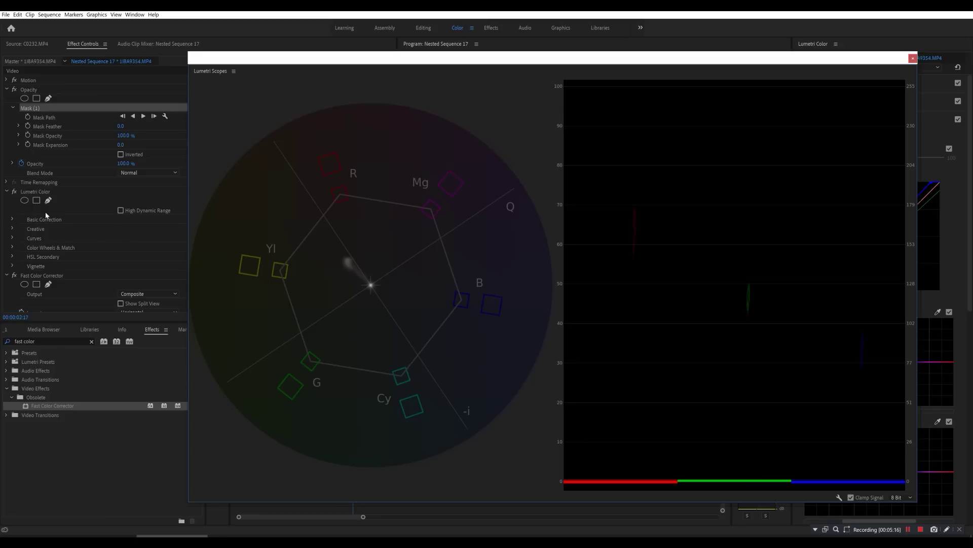
Shift the Fast Color Corrector colour balance off-centre and rotate the Hue Angle to 10°
click(6, 89)
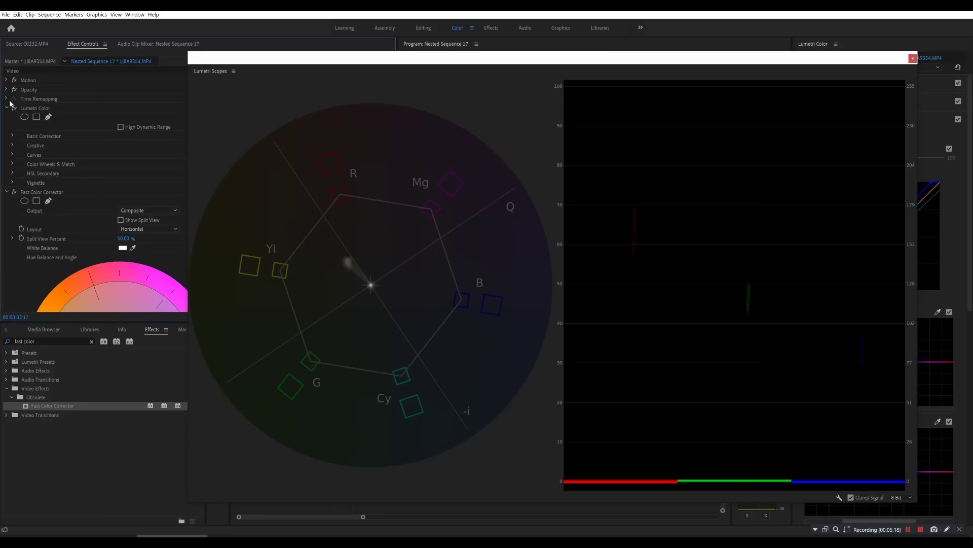
click(7, 106)
scroll(42, 176, down, 3)
scroll(121, 160, down, 2)
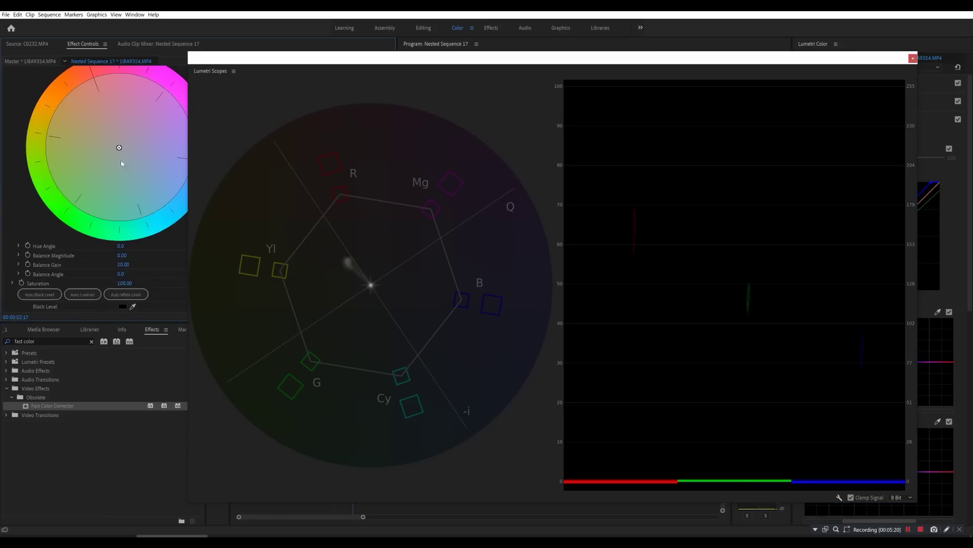
drag(406, 61, 444, 50)
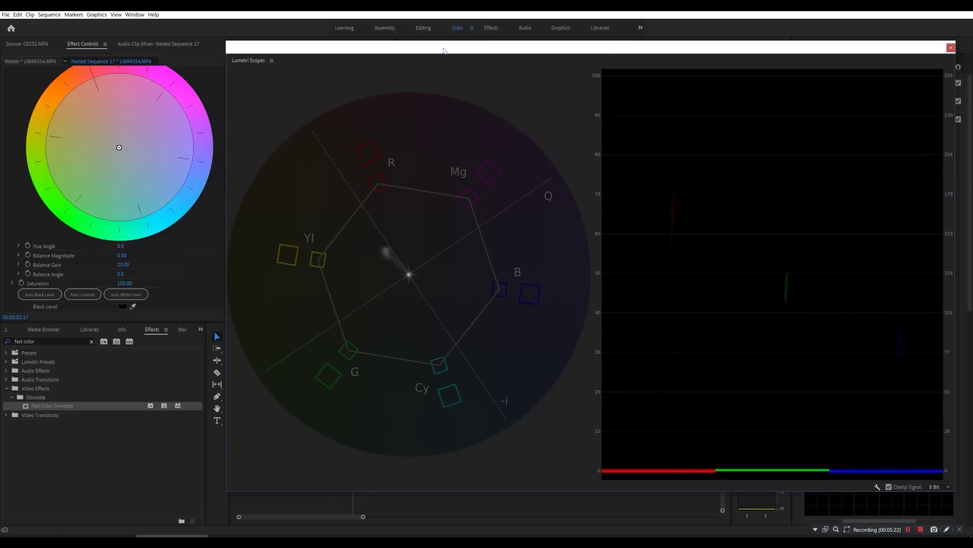
scroll(141, 205, down, 2)
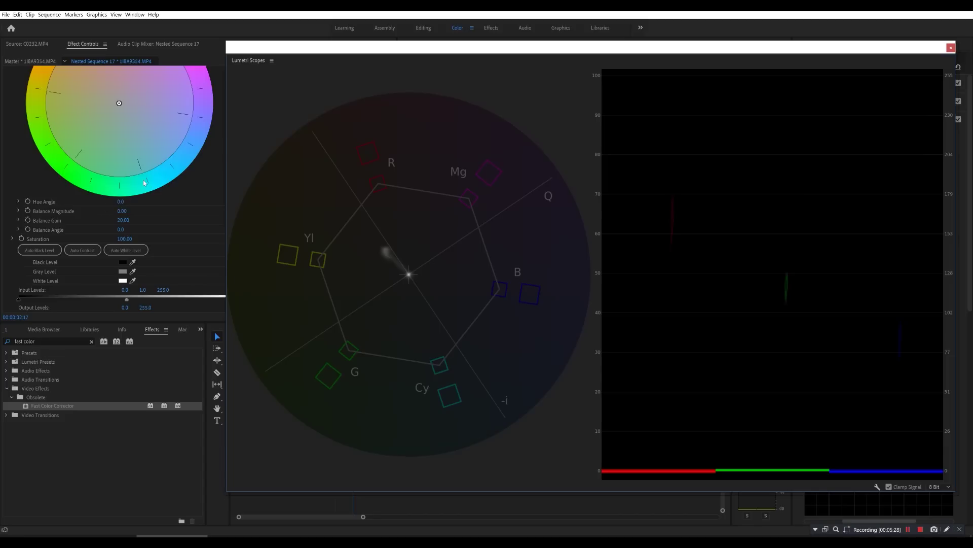
scroll(143, 183, up, 2)
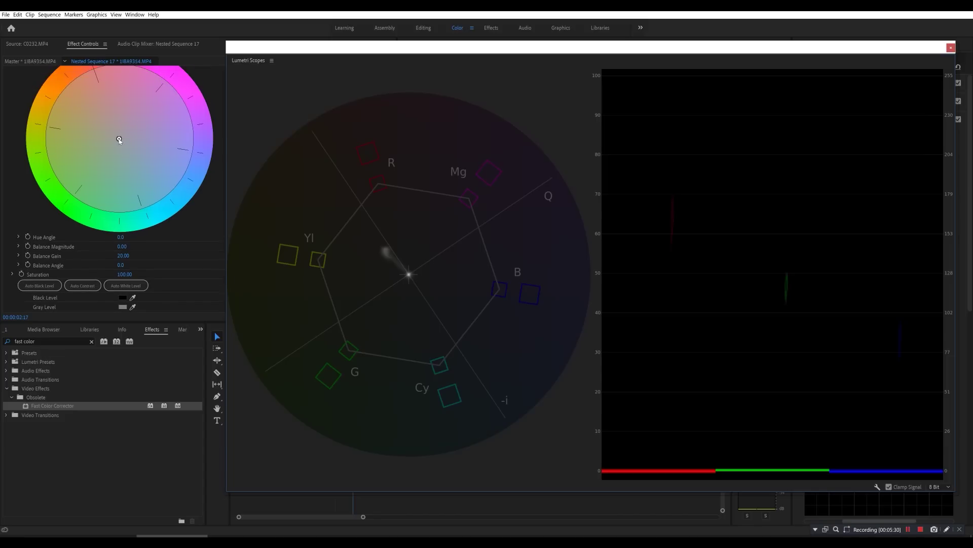
mouse_move(119, 140)
mouse_down()
mouse_move(103, 131)
mouse_move(127, 144)
mouse_move(119, 139)
mouse_up()
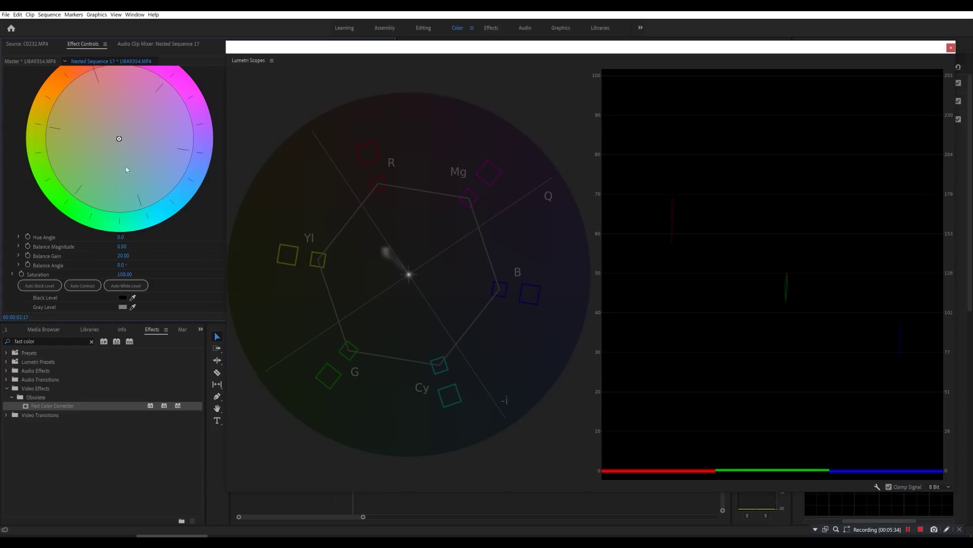
drag(119, 237, 128, 237)
Move and narrow the floating scopes window to uncover the program monitor and timeline
drag(668, 43, 672, 223)
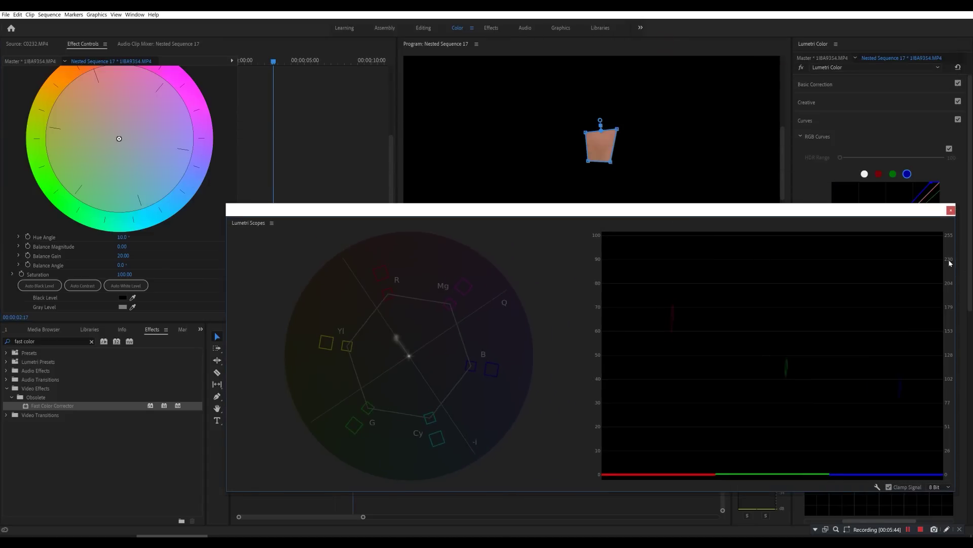
mouse_move(957, 263)
mouse_down()
mouse_move(504, 276)
mouse_move(630, 283)
mouse_up()
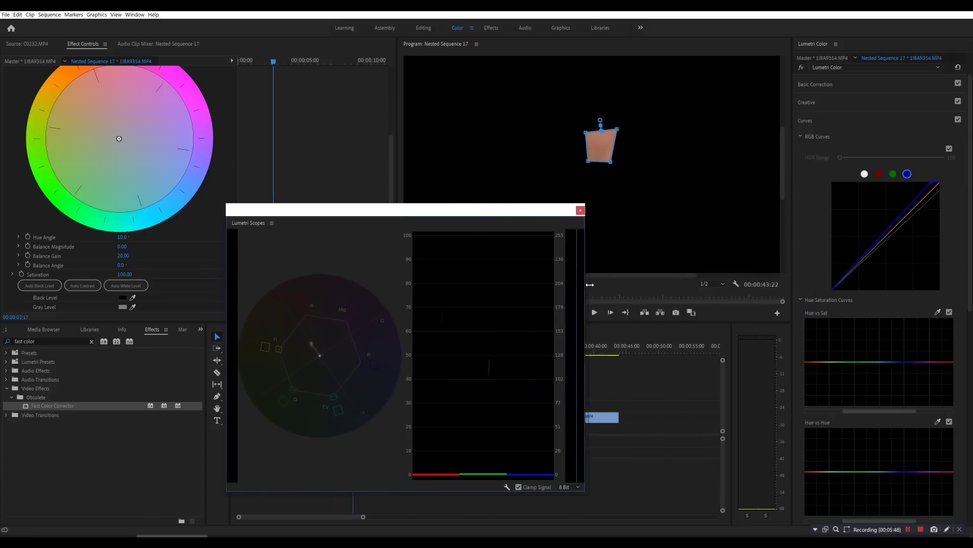
drag(498, 211, 616, 278)
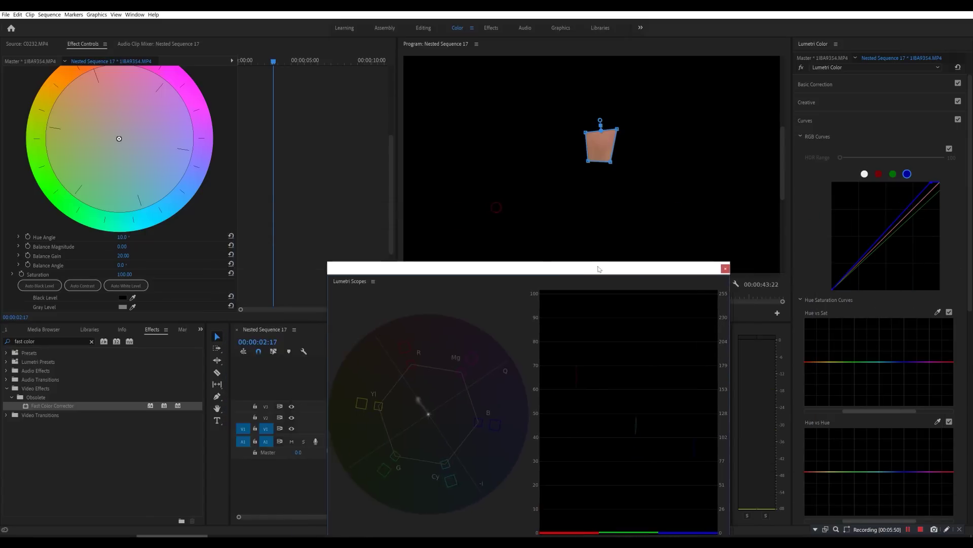
scroll(214, 189, up, 2)
scroll(214, 190, up, 4)
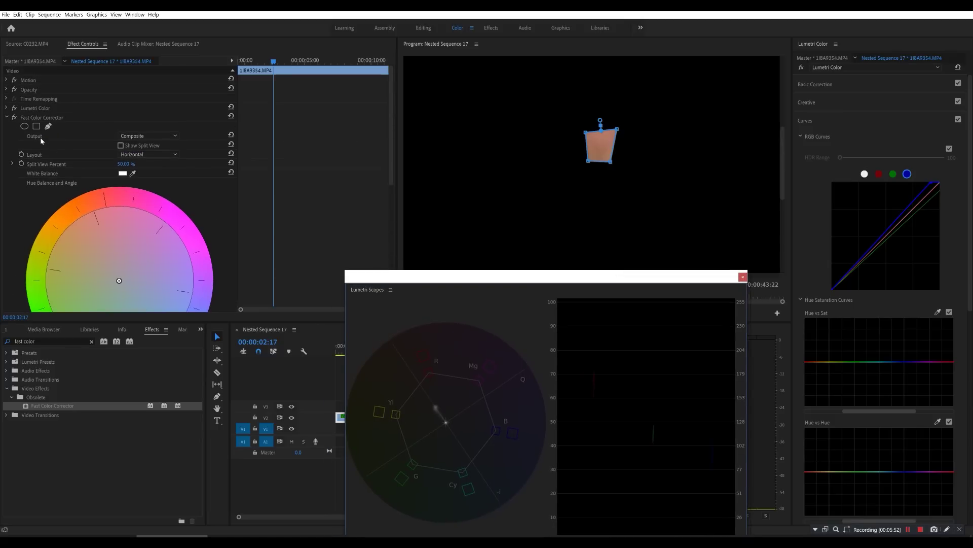
Clear Mask (1) from the clip's Opacity settings
click(6, 89)
right_click(36, 108)
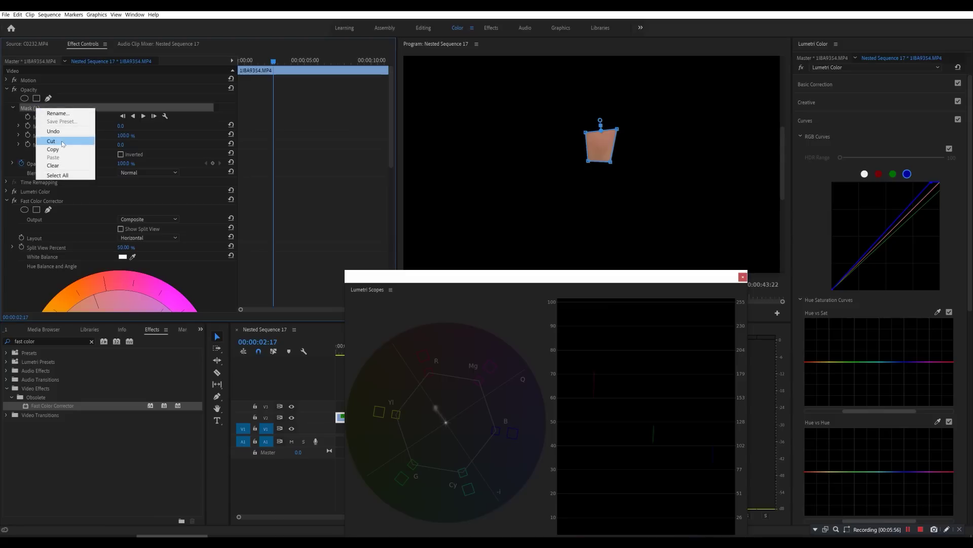
click(53, 166)
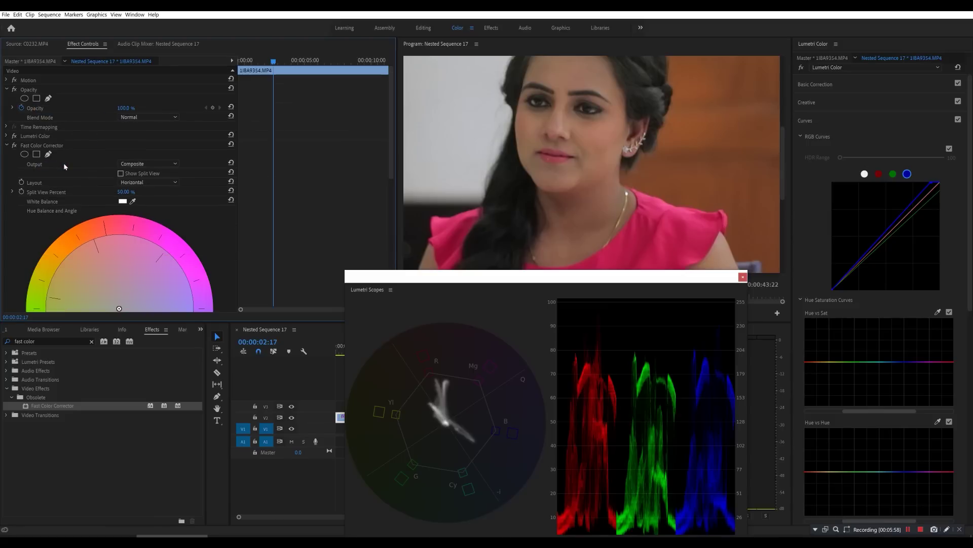
click(6, 146)
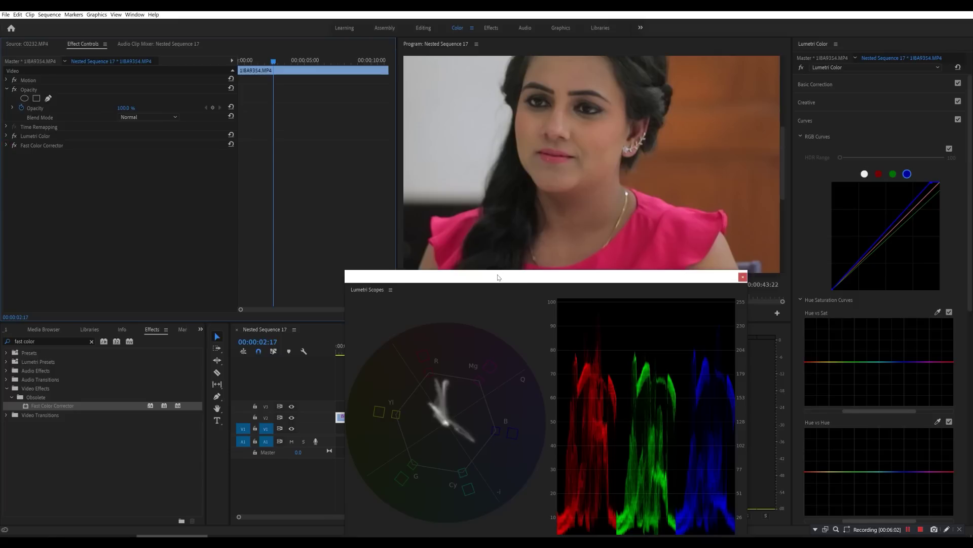
Set the Program monitor zoom to Fit and add Waveform (Luma) to the scopes
drag(500, 276, 505, 365)
click(467, 284)
click(462, 292)
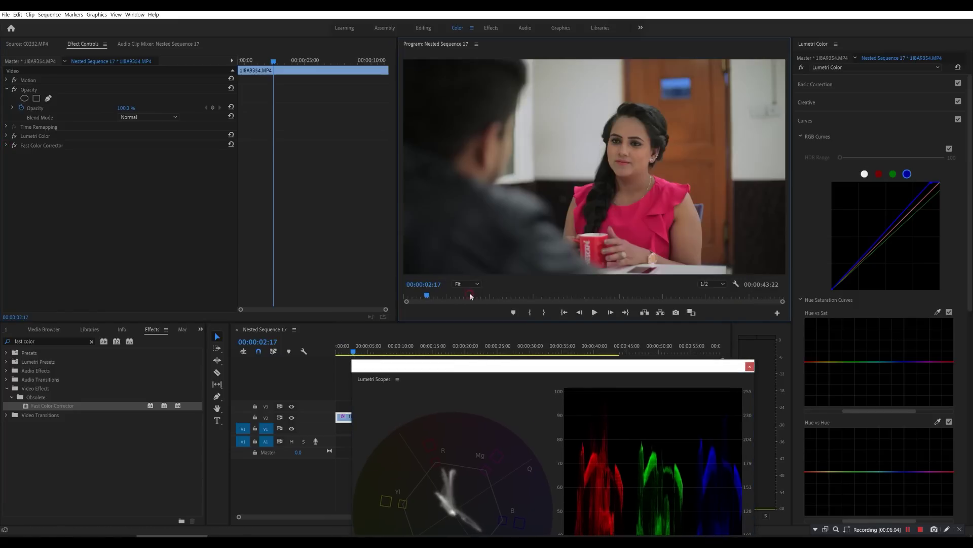
drag(568, 369, 363, 102)
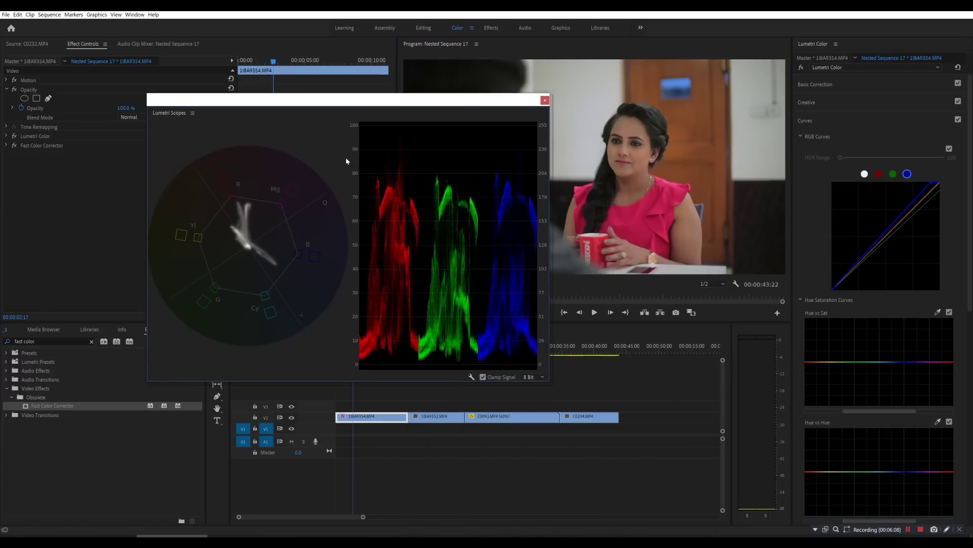
right_click(324, 151)
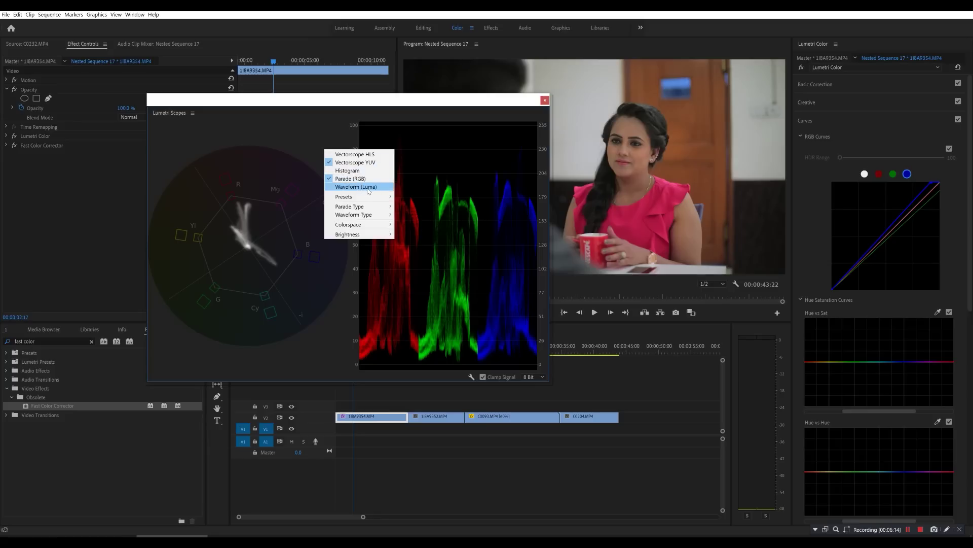
click(369, 189)
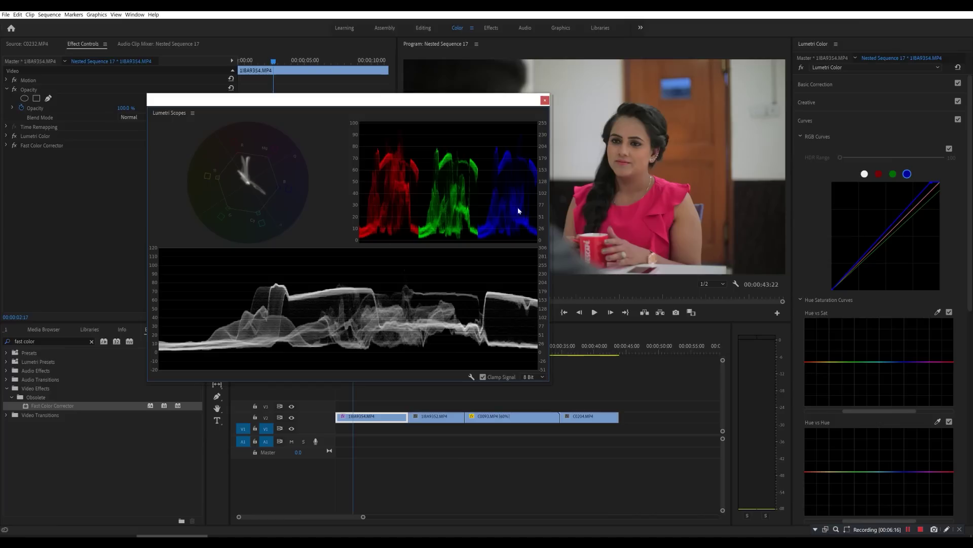
Widen the scopes window, shift it left, and narrow it off the Program monitor image
drag(550, 208, 639, 195)
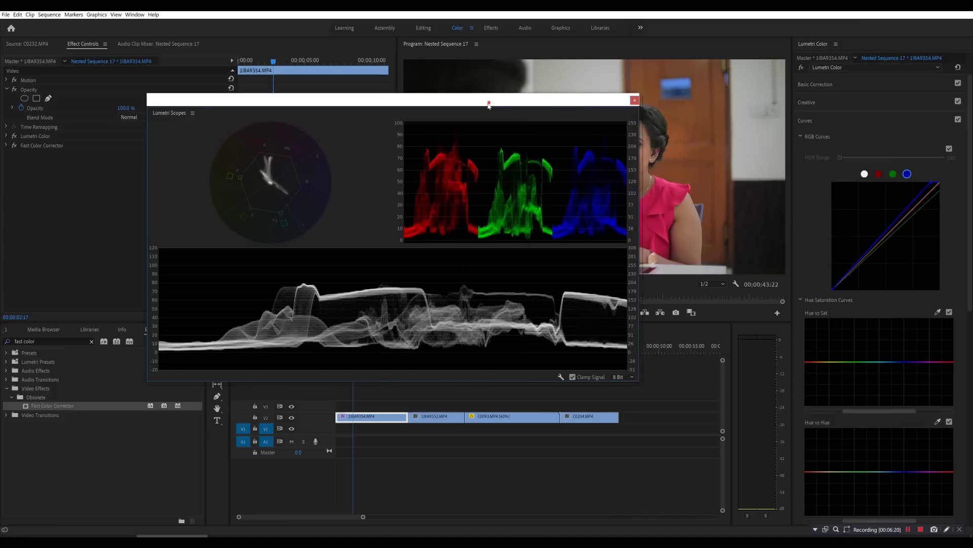
drag(489, 102, 354, 123)
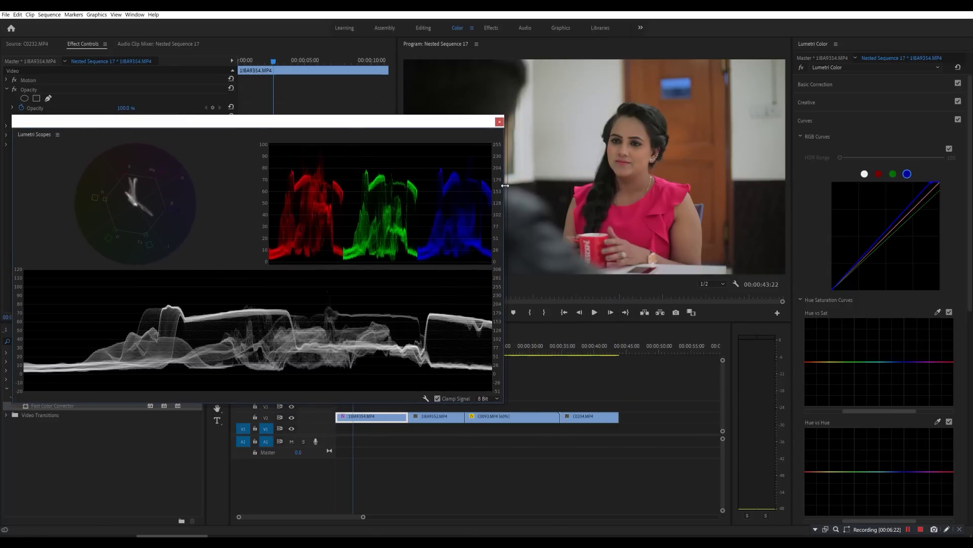
drag(500, 199, 380, 184)
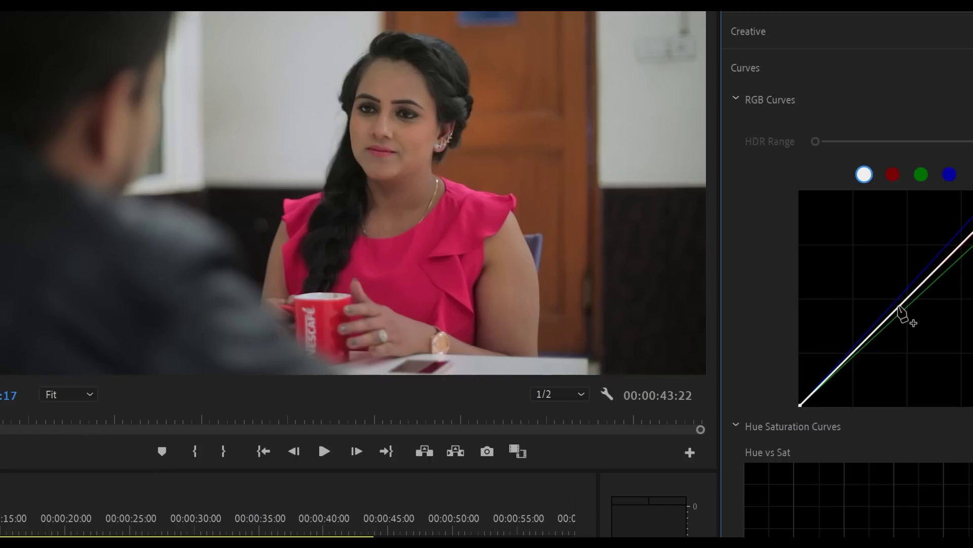
Bend the master RGB curve upward through a midtone point to brighten the image
drag(899, 307, 888, 298)
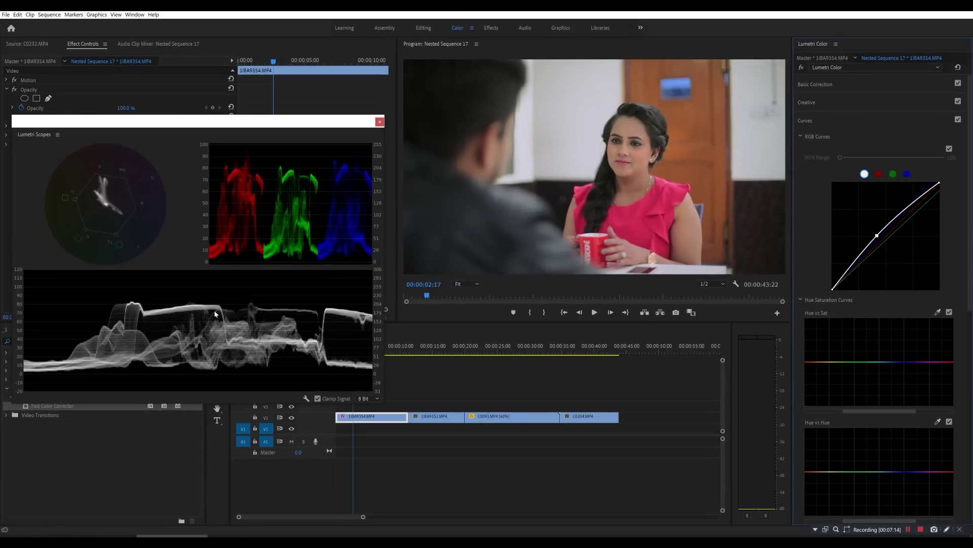
key(ctrl+z)
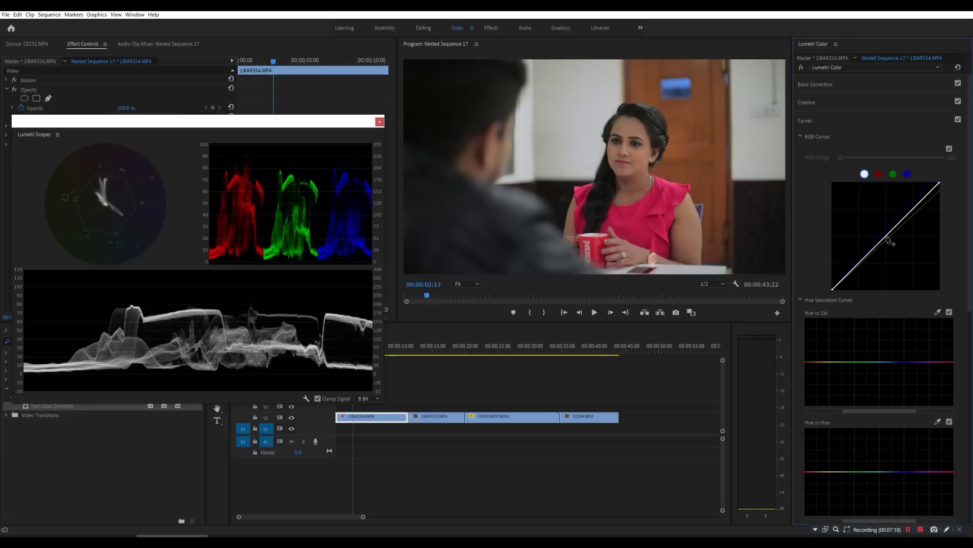
drag(886, 237, 878, 230)
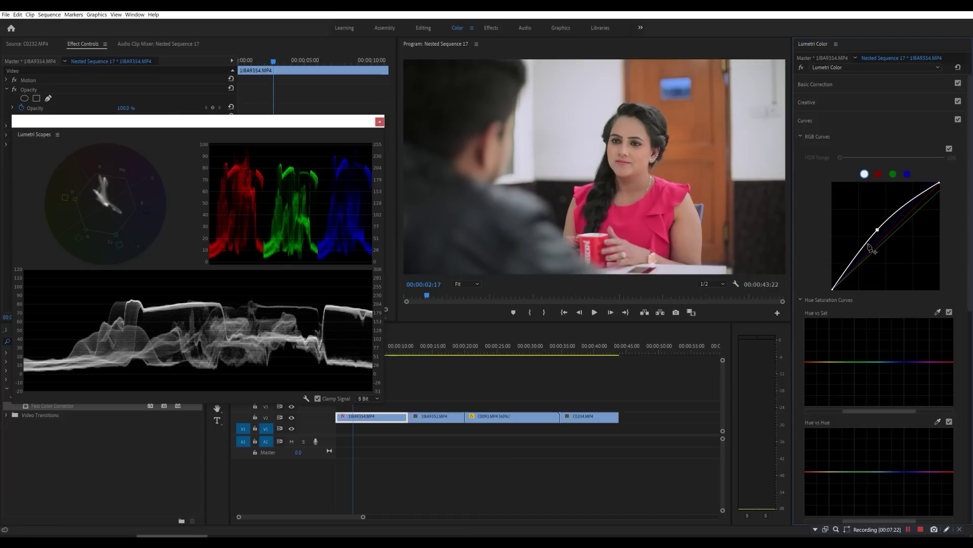
Move the Lumetri Scopes window to the lower middle of the screen
right_click(225, 308)
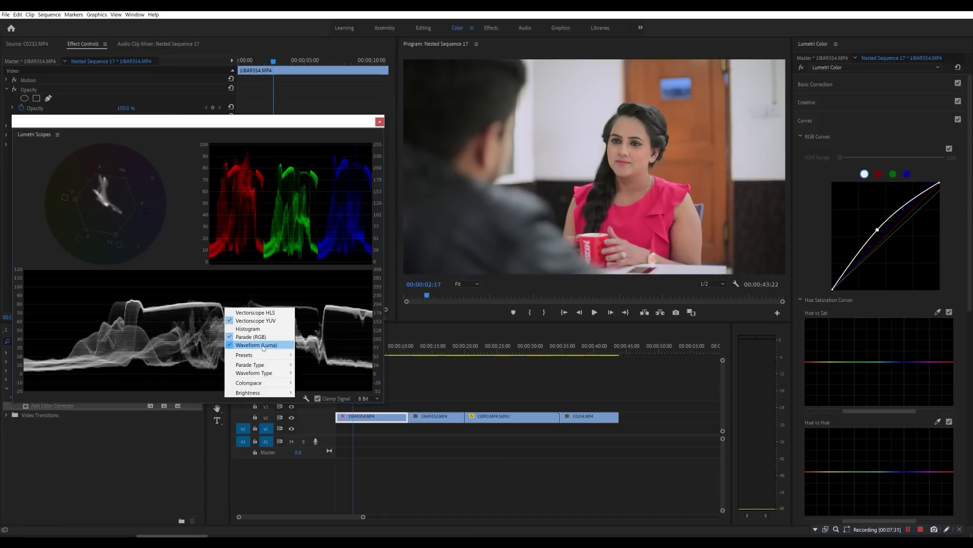
click(188, 332)
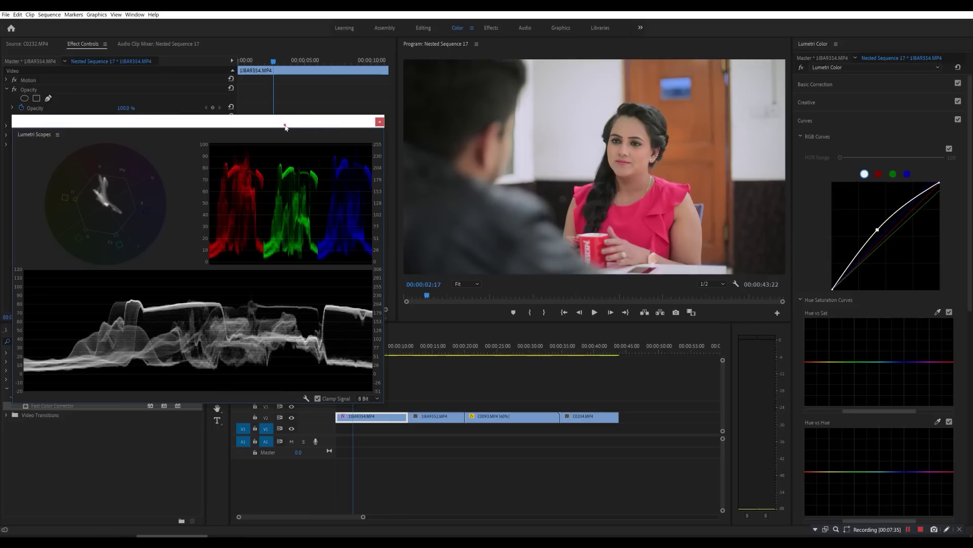
drag(285, 126, 629, 328)
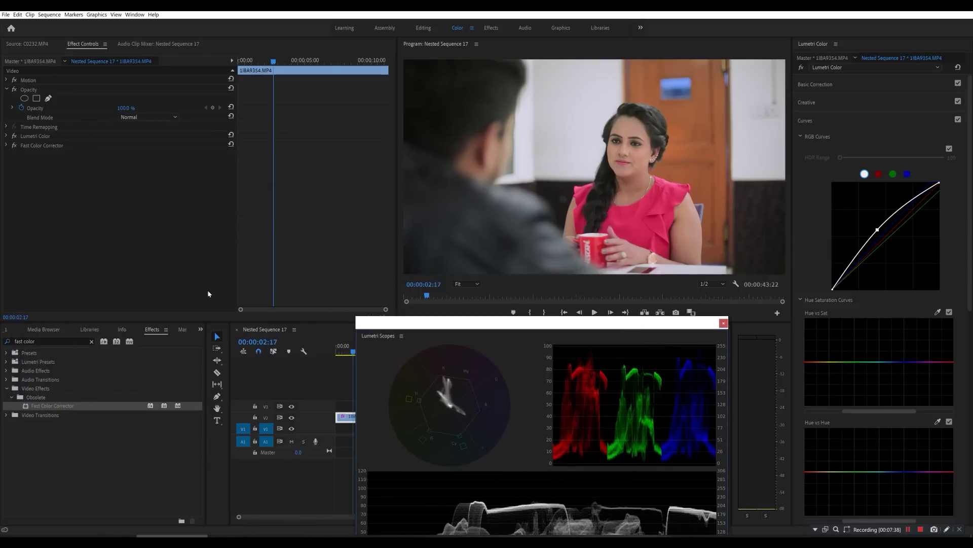
Bypass Lumetri Color and Fast Color Corrector, and enlarge the program monitor
click(14, 136)
click(15, 146)
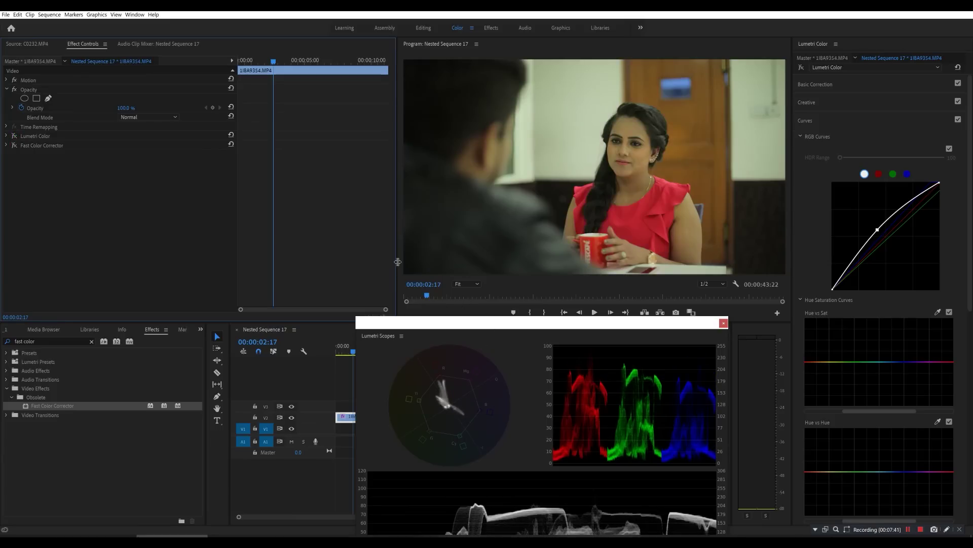
drag(394, 269, 234, 269)
drag(468, 323, 438, 378)
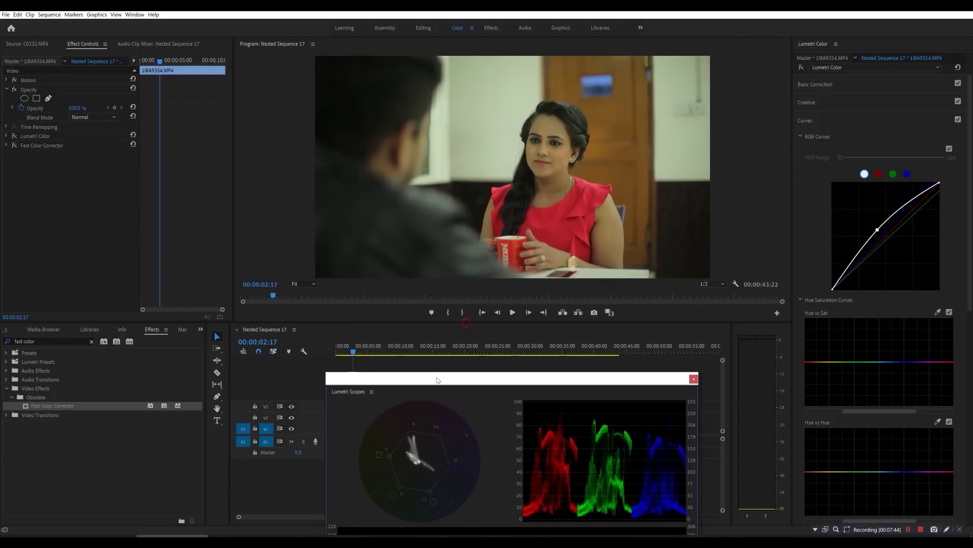
drag(455, 323, 451, 408)
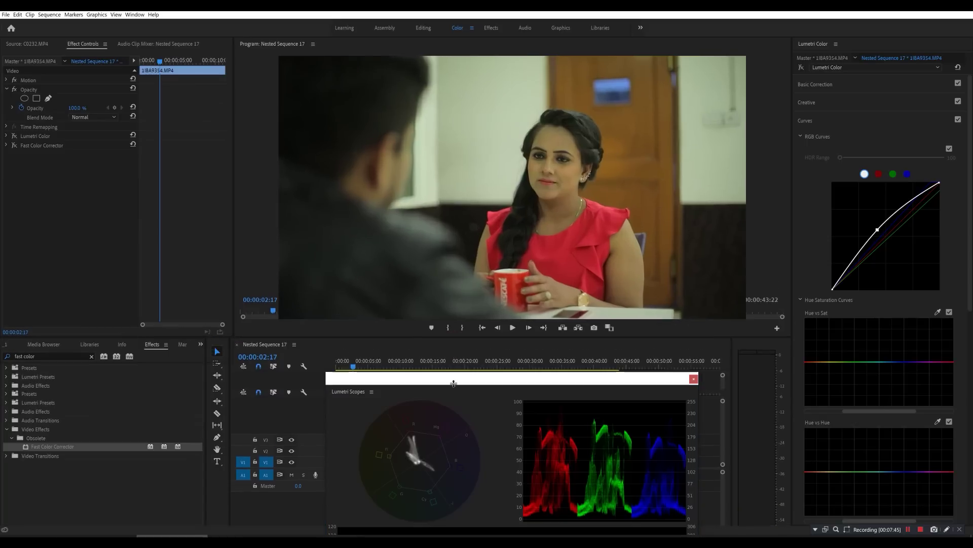
Re-enable both colour effects, compare Lumetri before and after, and raise the scopes
click(15, 136)
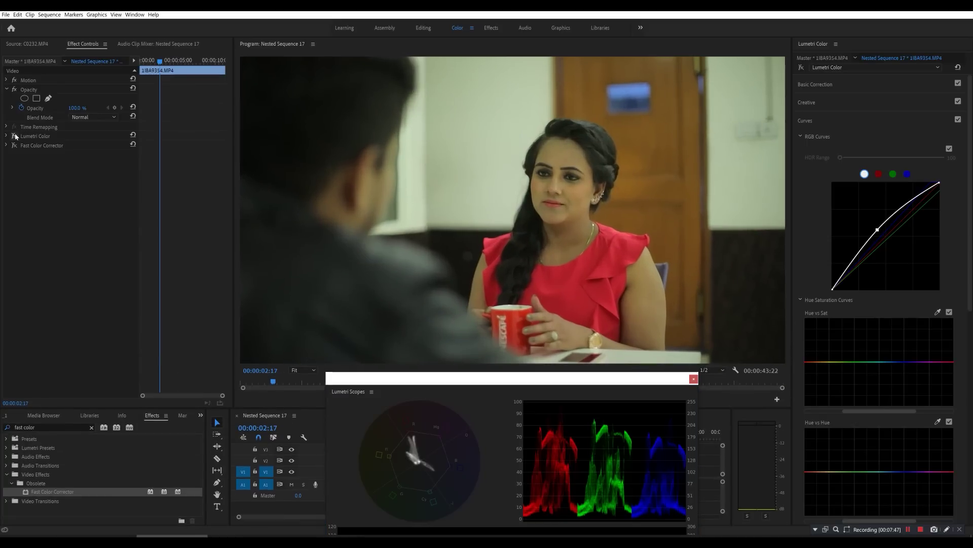
click(14, 146)
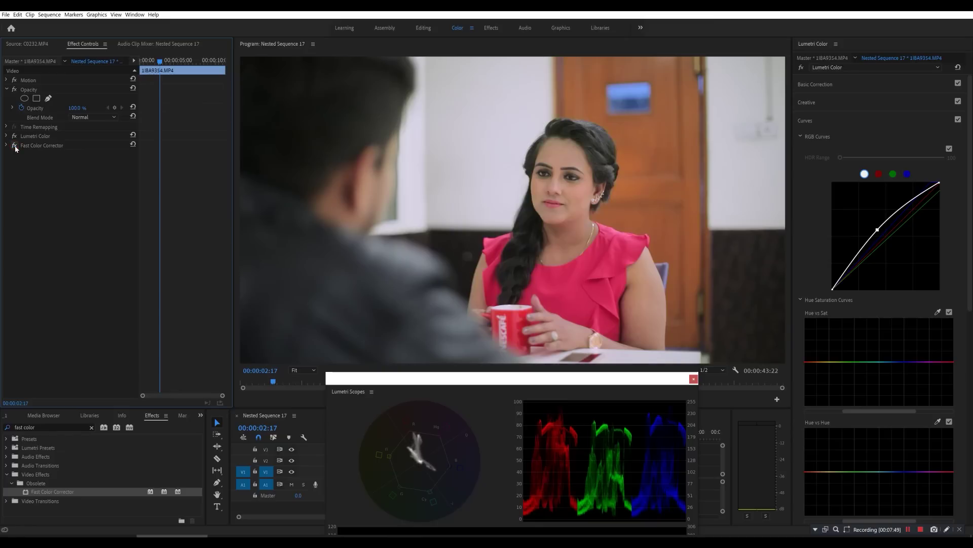
click(14, 137)
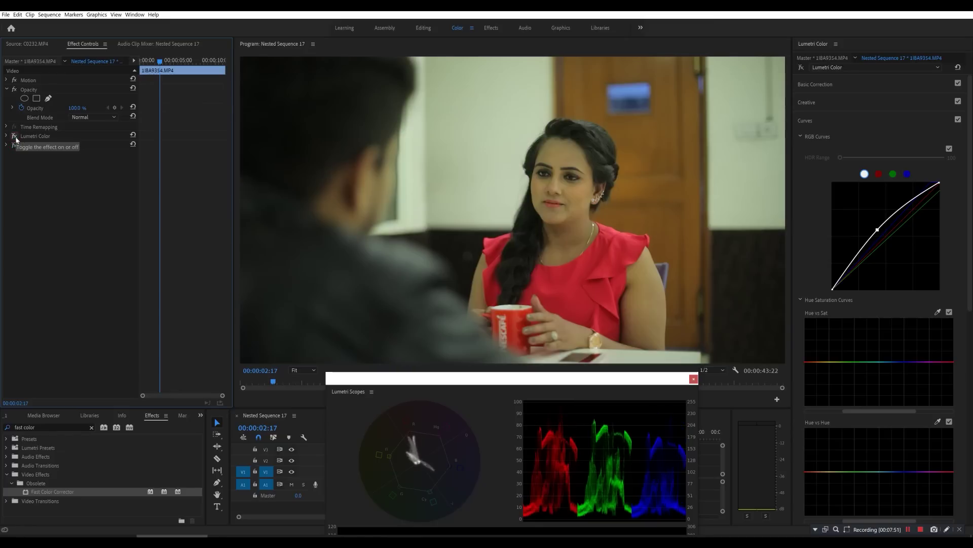
click(15, 137)
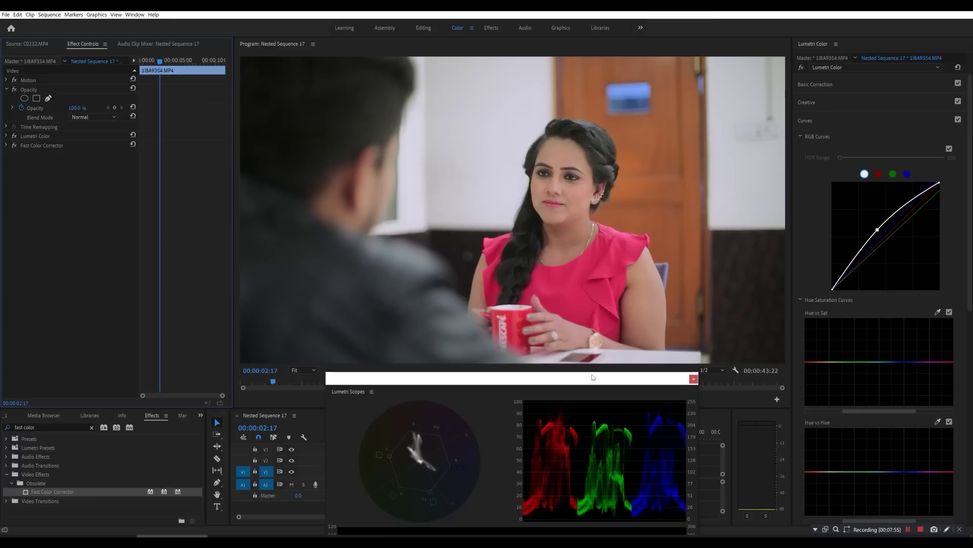
drag(593, 377, 377, 186)
Lower the red curve's highlights, then drop the scopes to the bottom, uncovering the timeline
click(879, 174)
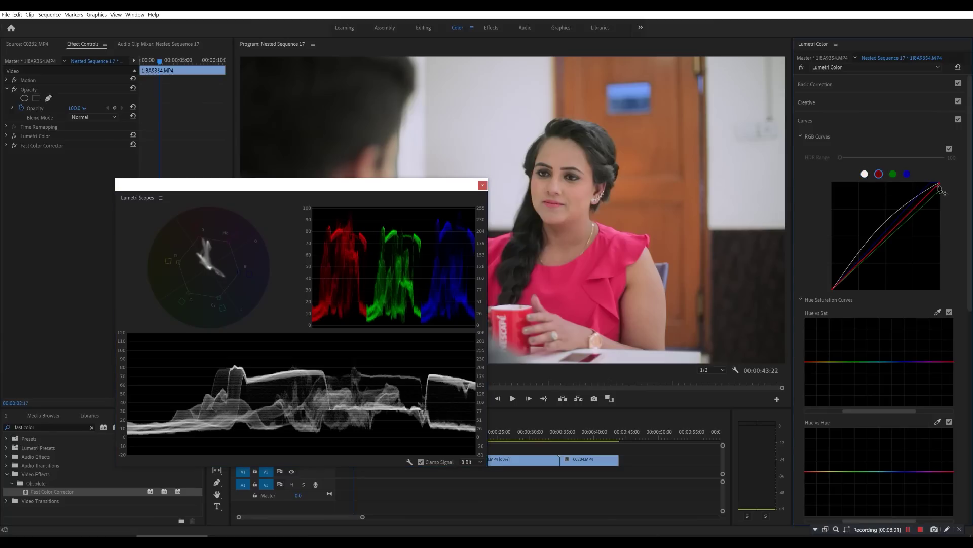
drag(938, 185, 942, 188)
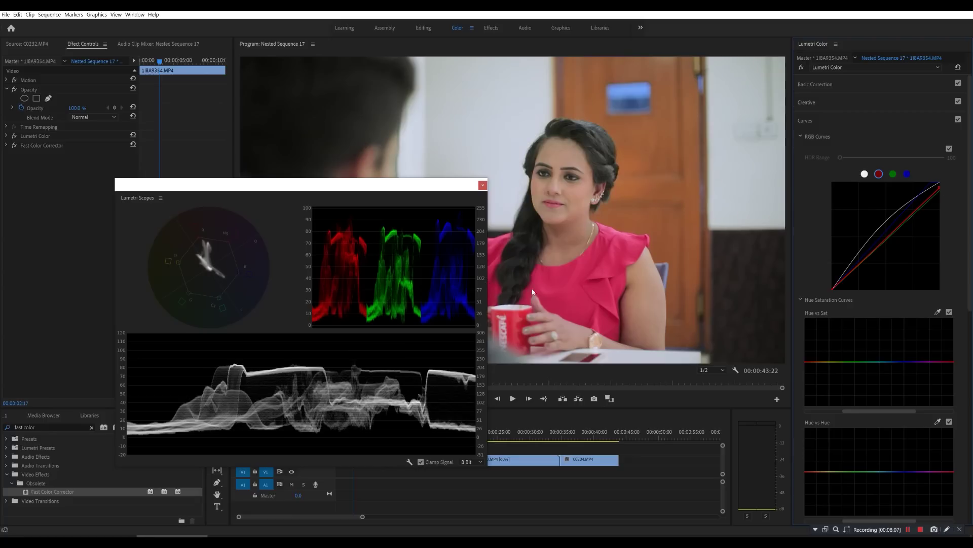
click(413, 191)
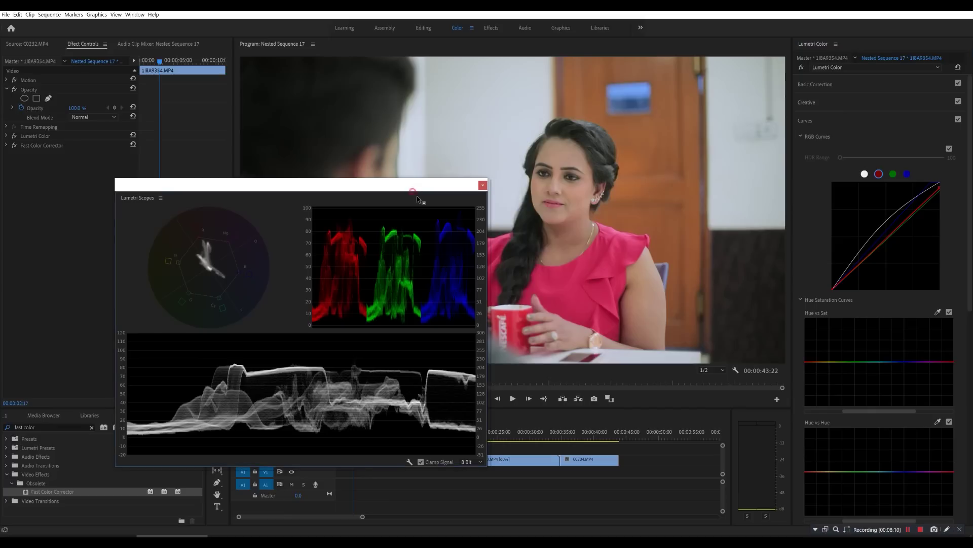
drag(412, 184, 629, 518)
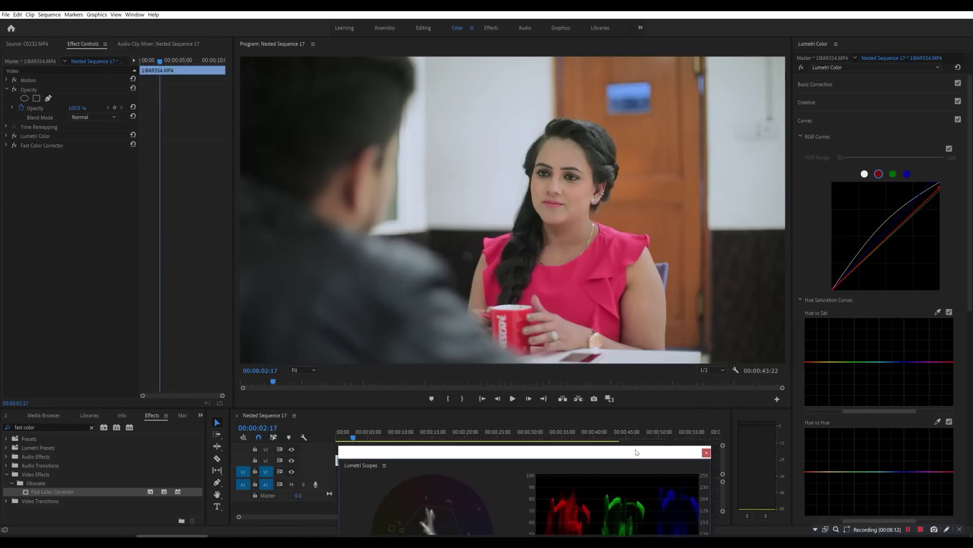
click(432, 432)
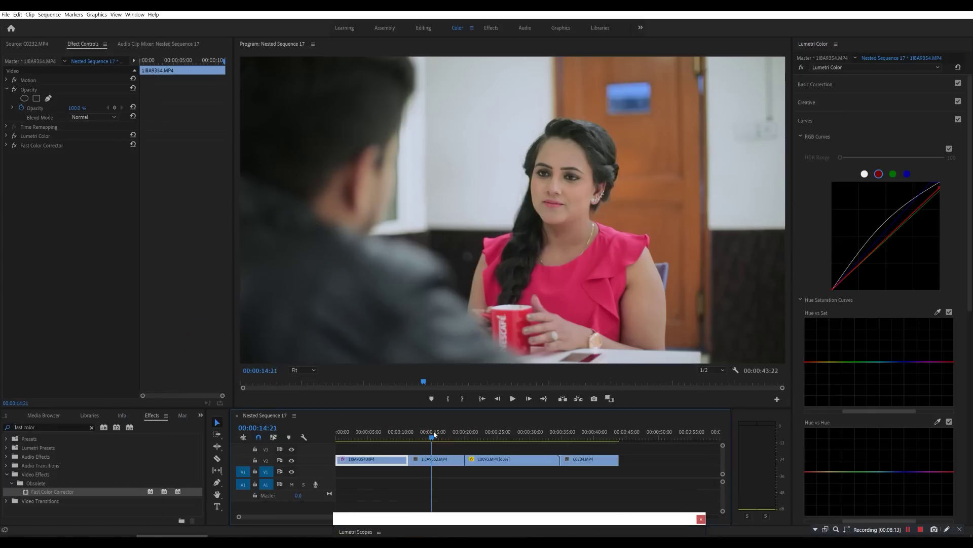
Copy Fast Color Corrector and Lumetri Color from the woman's clip and paste them onto 1I8A9352.MP4
mouse_move(400, 433)
mouse_down()
mouse_move(424, 439)
mouse_move(393, 439)
mouse_up()
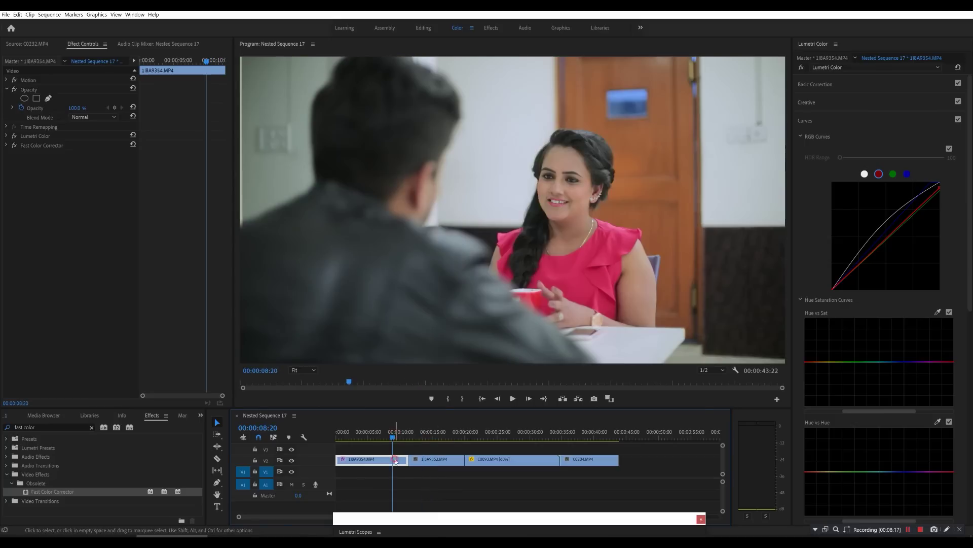
click(31, 146)
ctrl+click(32, 136)
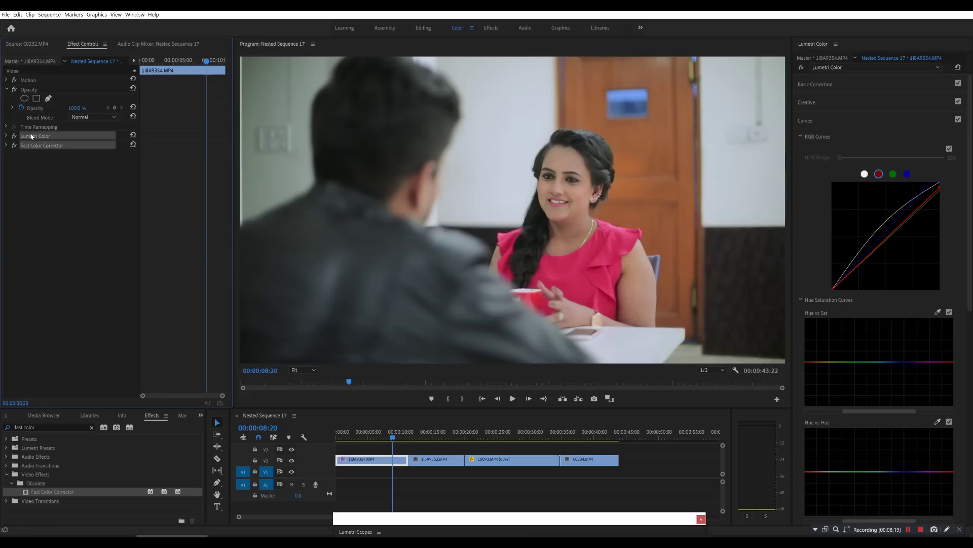
click(434, 432)
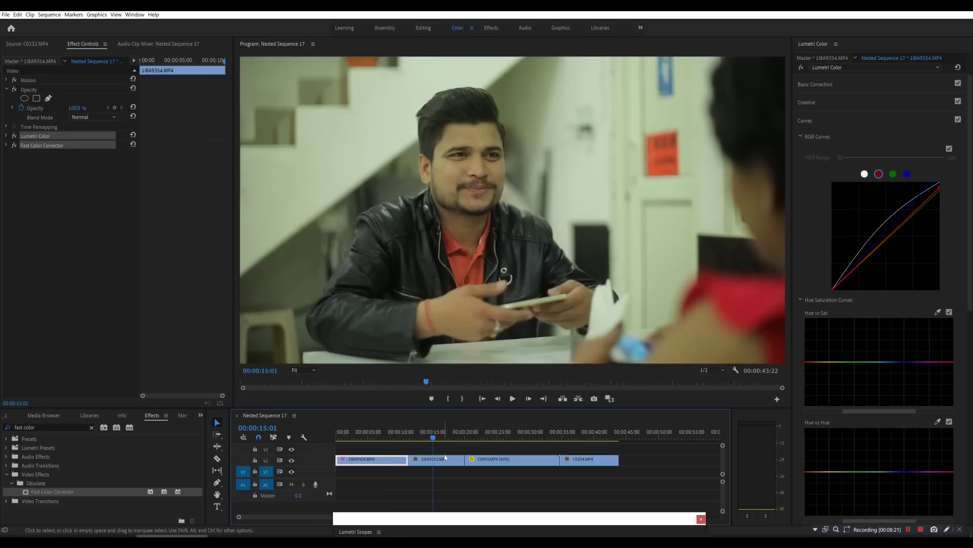
click(437, 459)
key(ctrl+v)
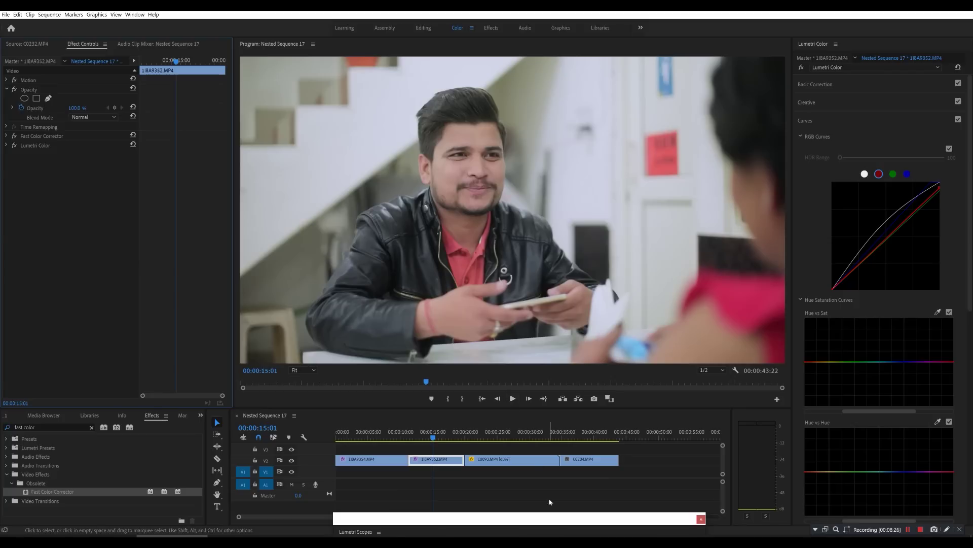
mouse_move(526, 521)
mouse_down()
mouse_move(293, 128)
mouse_move(155, 90)
mouse_up()
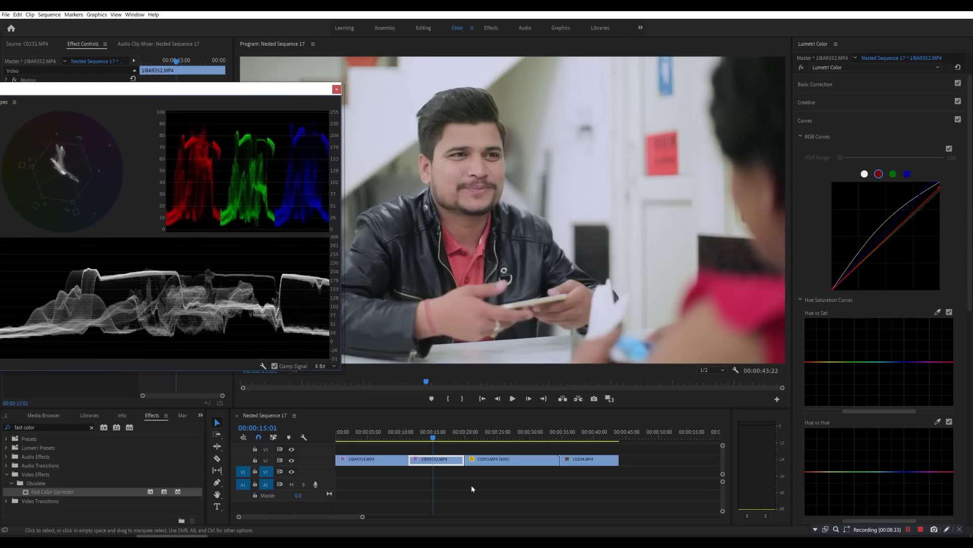
Lower a midtone point on the master curve and nudge the top of the blue curve
click(865, 174)
click(879, 229)
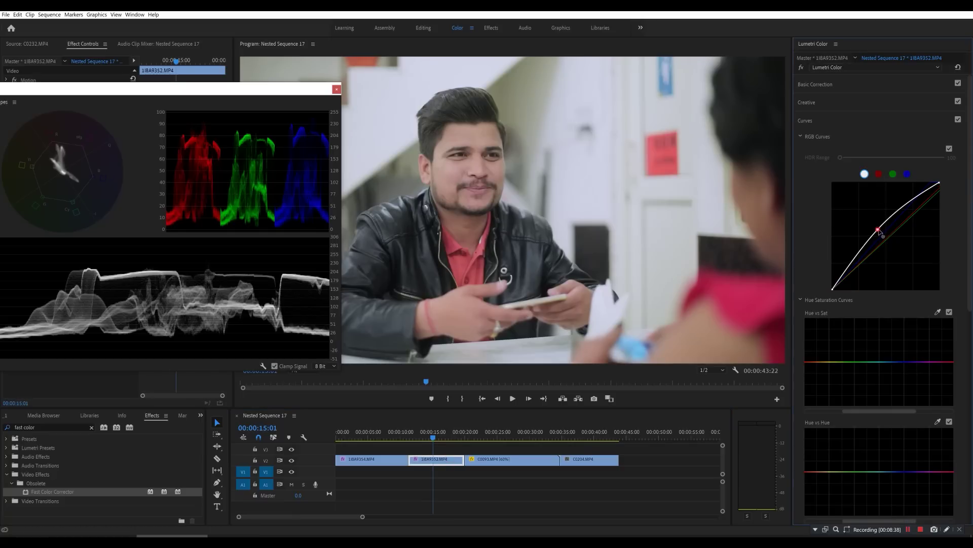
drag(880, 230, 883, 233)
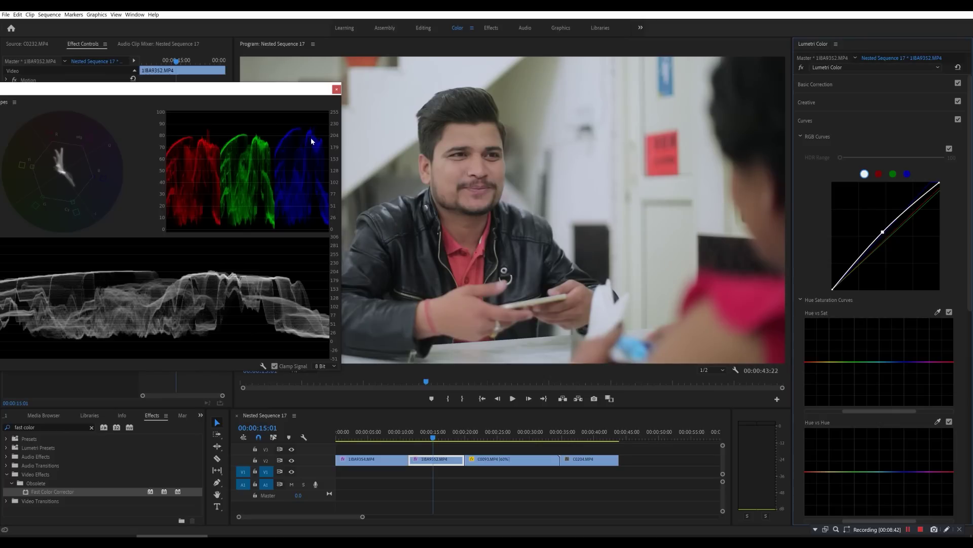
click(907, 174)
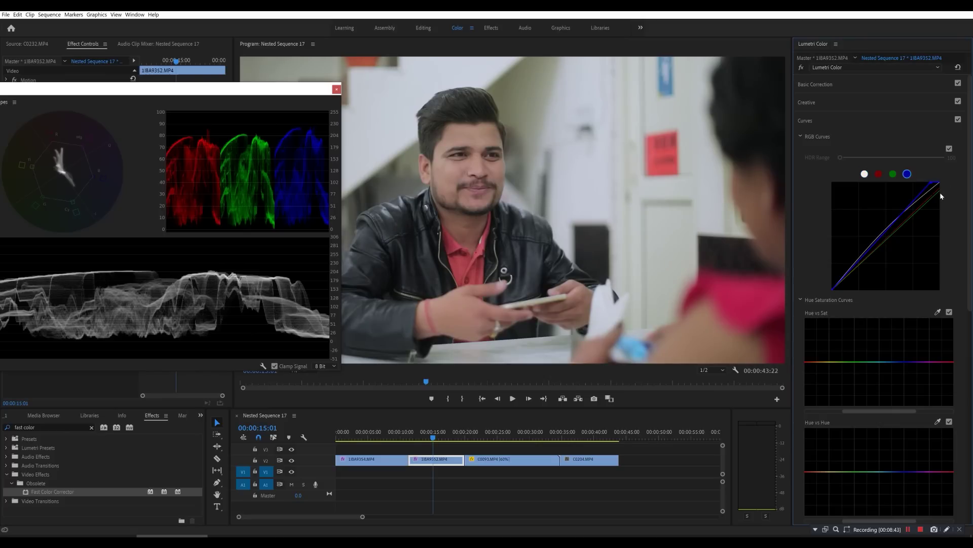
drag(932, 187, 936, 185)
Raise Creative Vibrance to 19.2, then toggle both colour effects off and on to compare
click(828, 105)
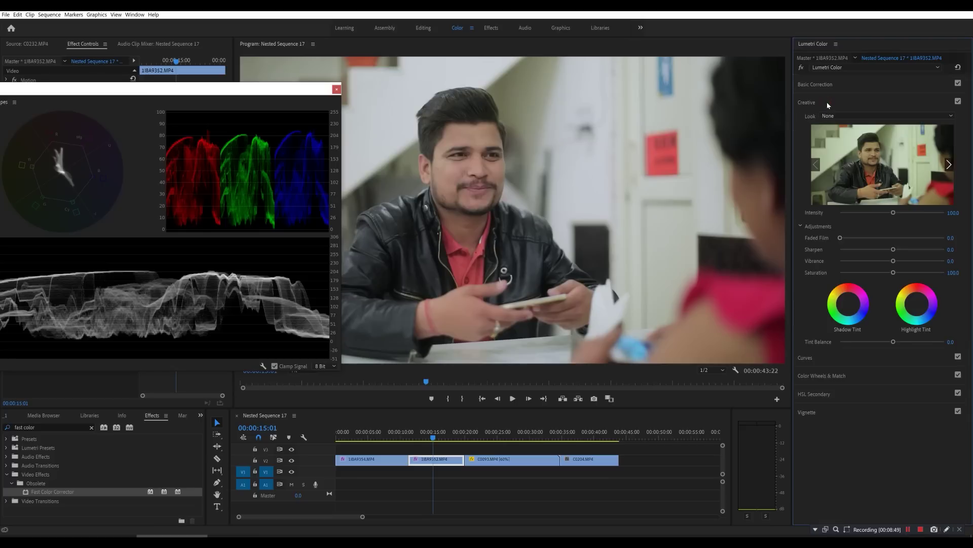
drag(893, 260, 955, 261)
drag(231, 93, 647, 421)
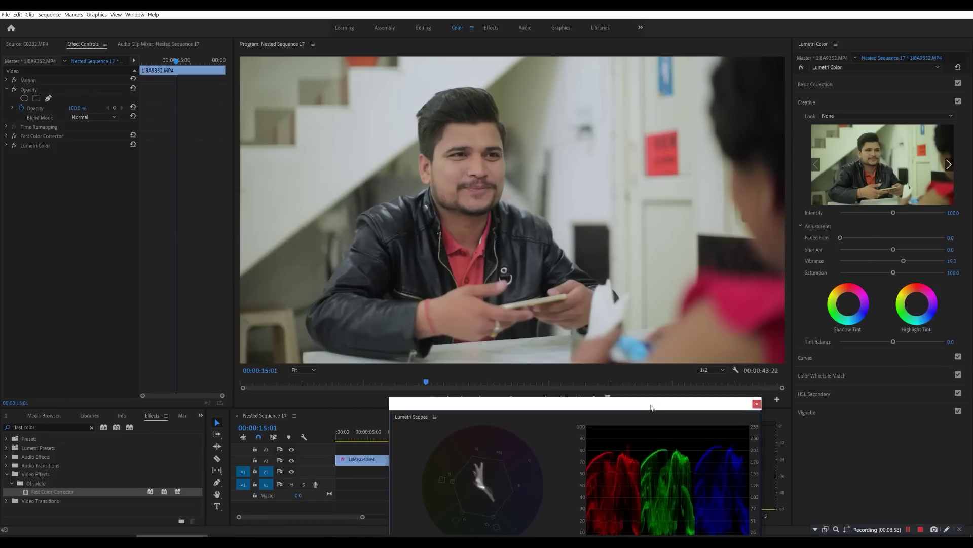
click(13, 136)
click(13, 146)
click(14, 145)
click(14, 136)
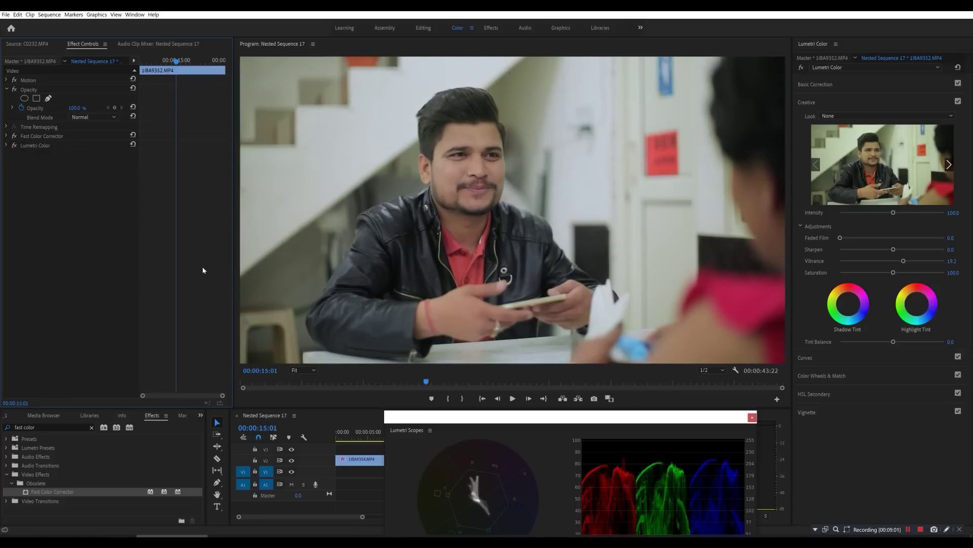
Jump to the groom's shot at 00:00:21:19 and move the scopes off the picture
drag(586, 419, 232, 62)
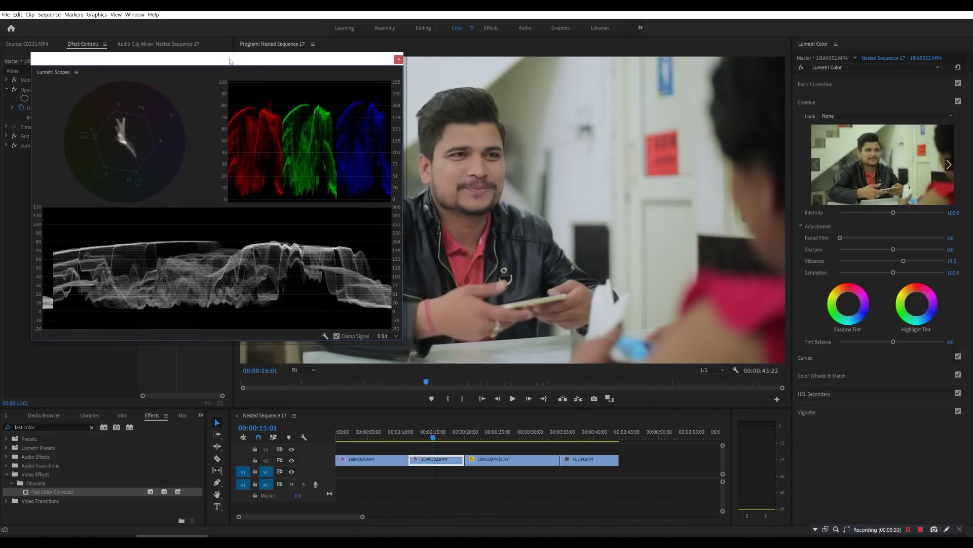
click(536, 436)
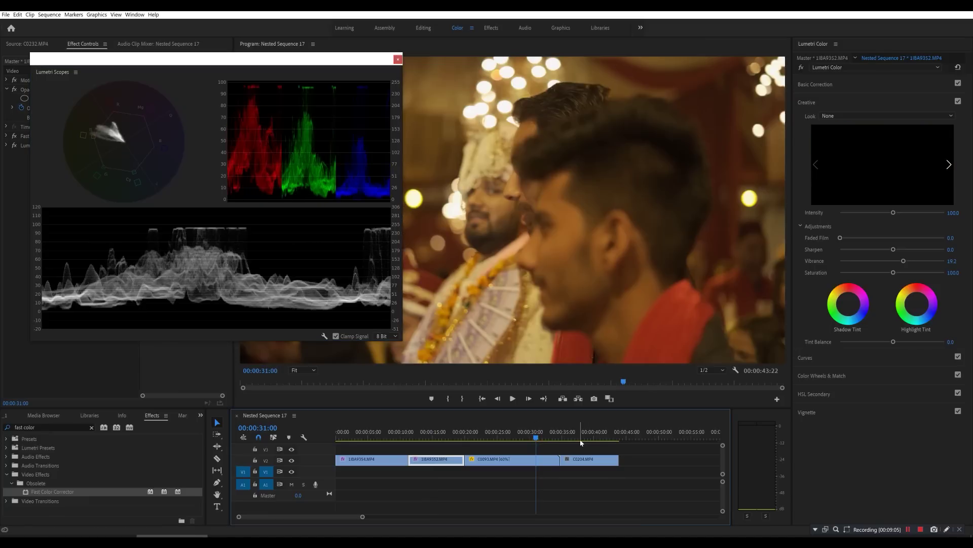
click(476, 436)
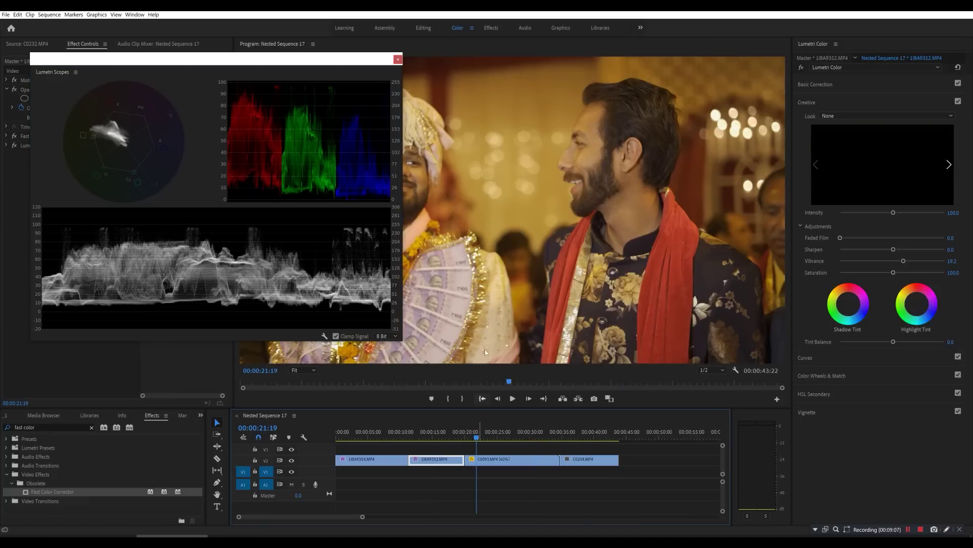
drag(319, 79, 765, 243)
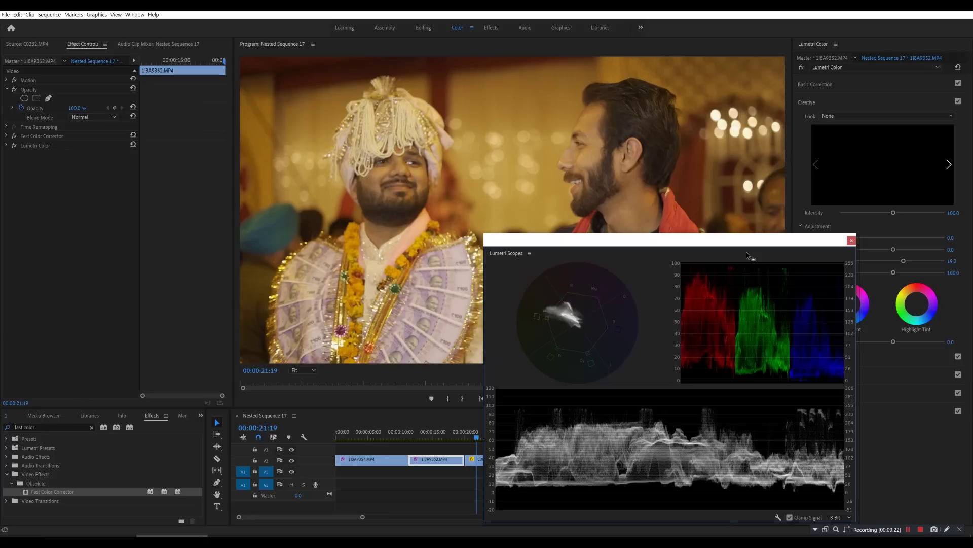
key(XF86AudioLowerVolume)
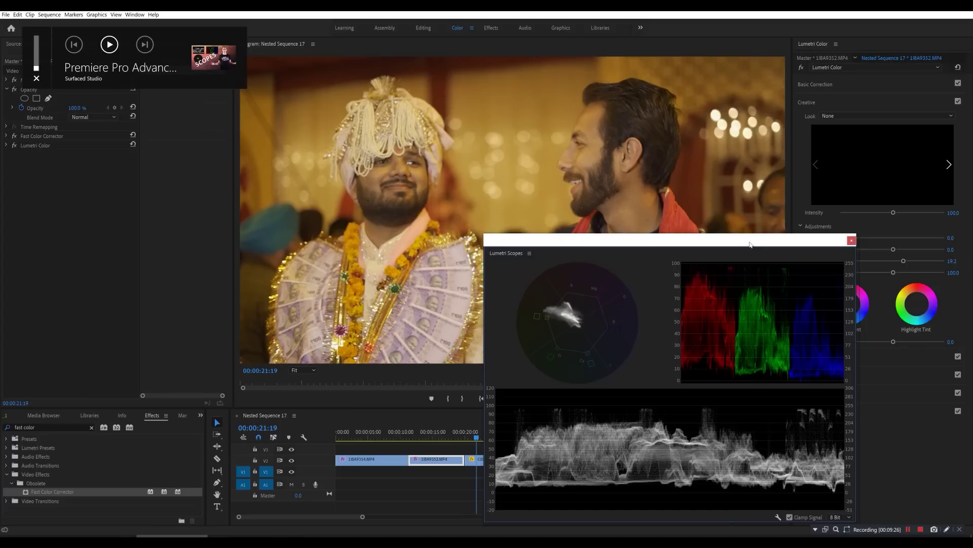
drag(739, 242, 390, 90)
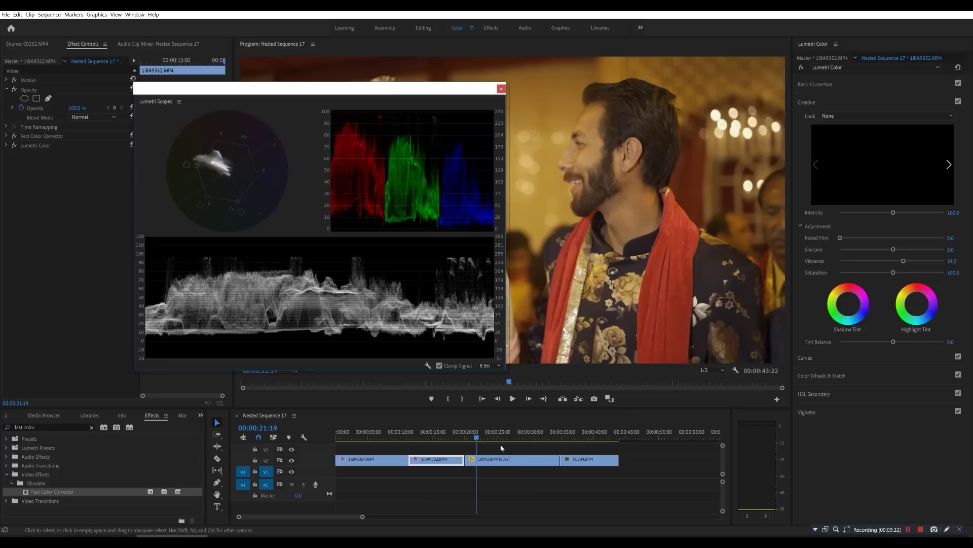
Select wedding clip C0093.MP4, play through it, and return to 00:00:21:03
click(502, 459)
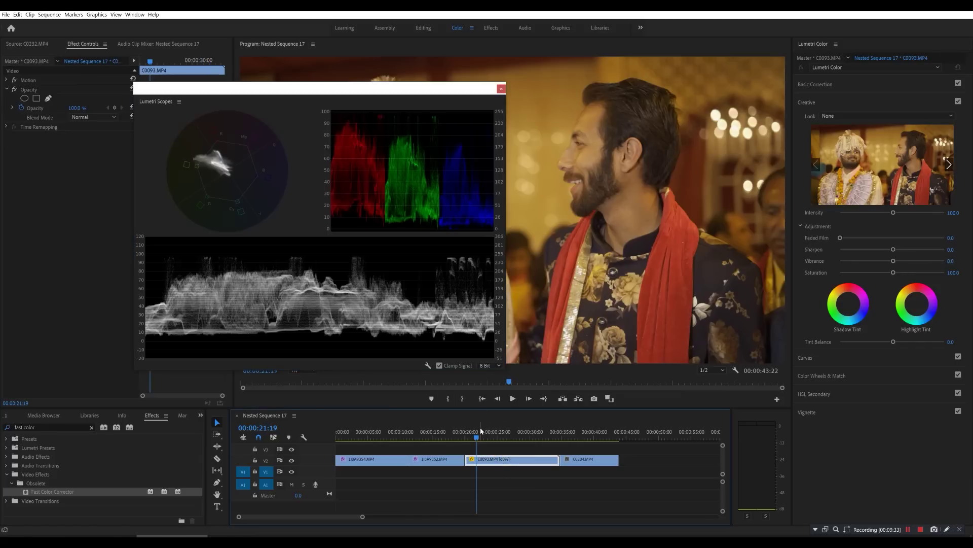
drag(477, 440, 476, 439)
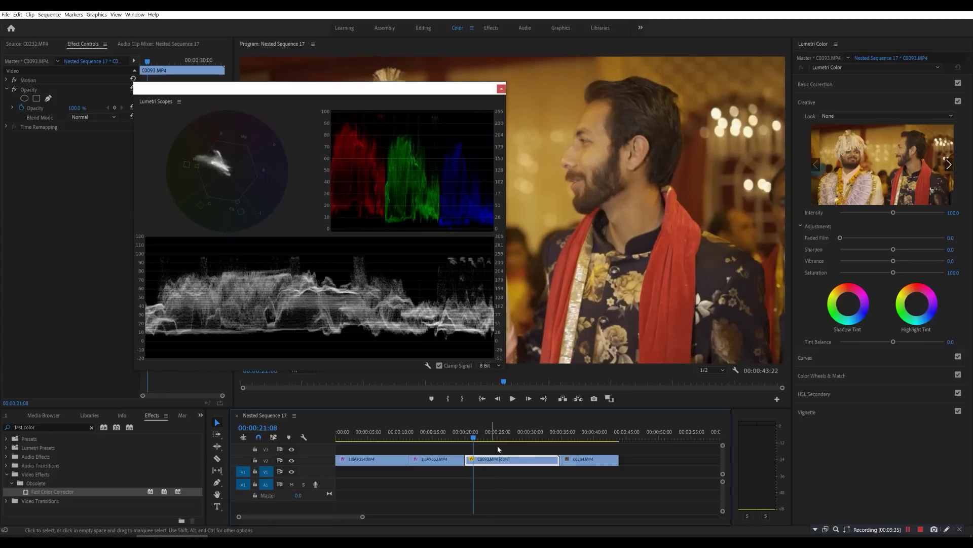
key(space)
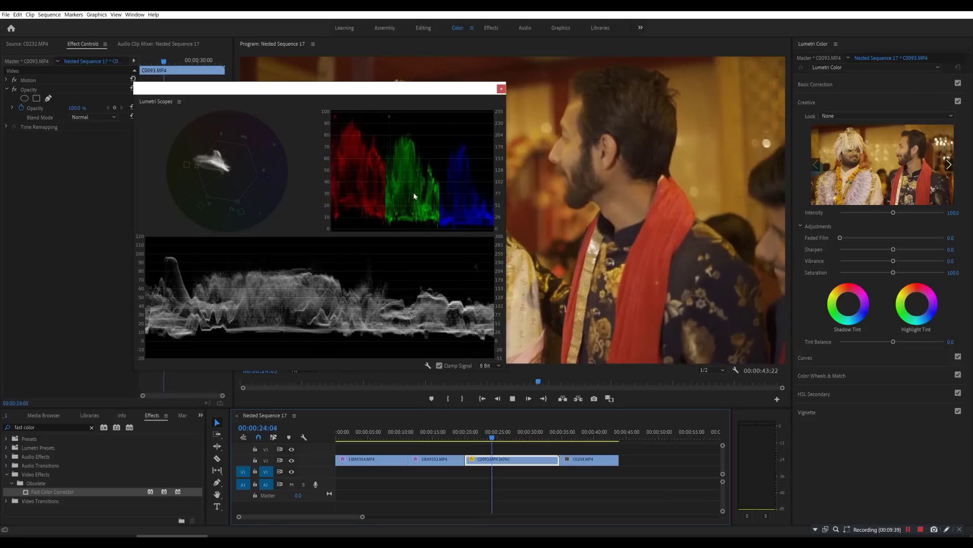
key(space)
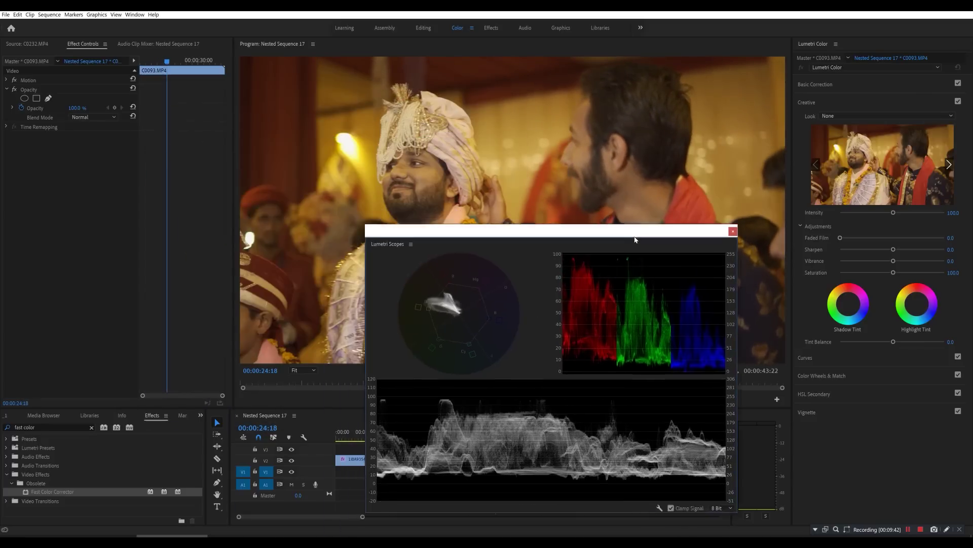
drag(404, 96, 754, 167)
click(472, 433)
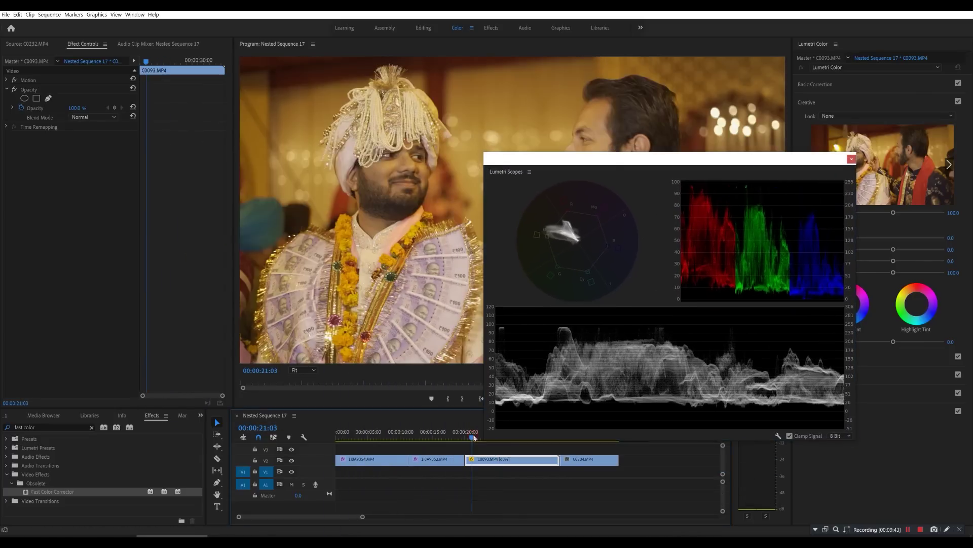
Enlarge the Lumetri Scopes window and position it low to reveal the full picture
mouse_move(686, 160)
mouse_down()
mouse_move(598, 139)
mouse_move(213, 128)
mouse_up()
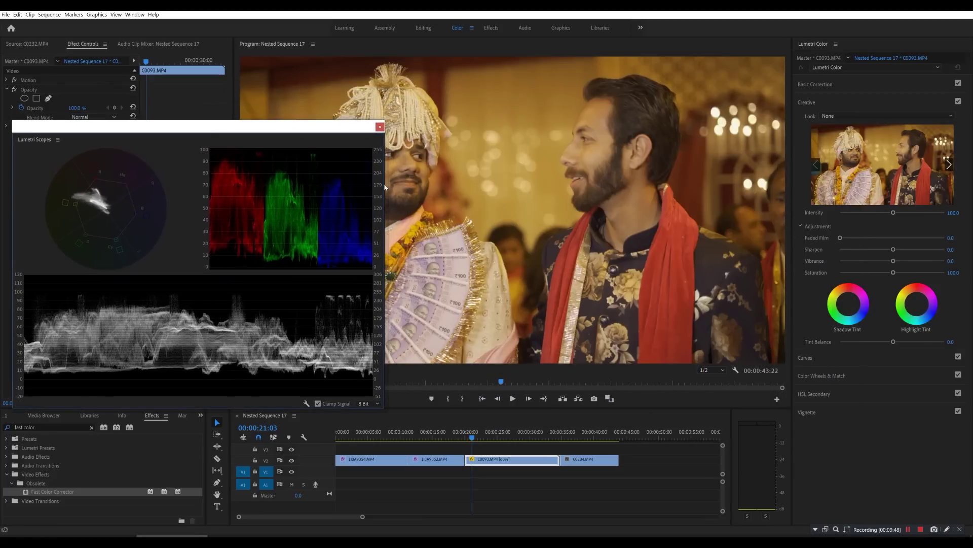
drag(385, 186, 477, 186)
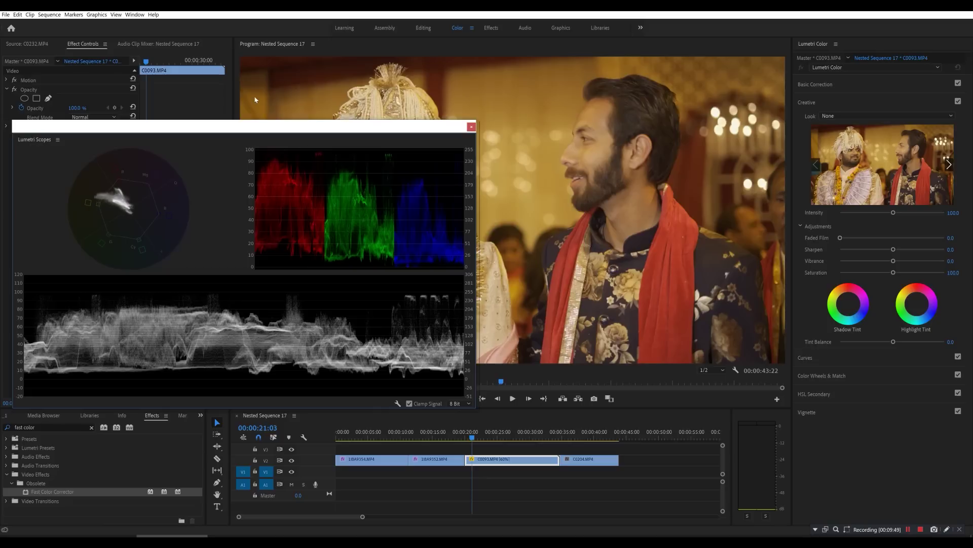
drag(256, 121, 250, 17)
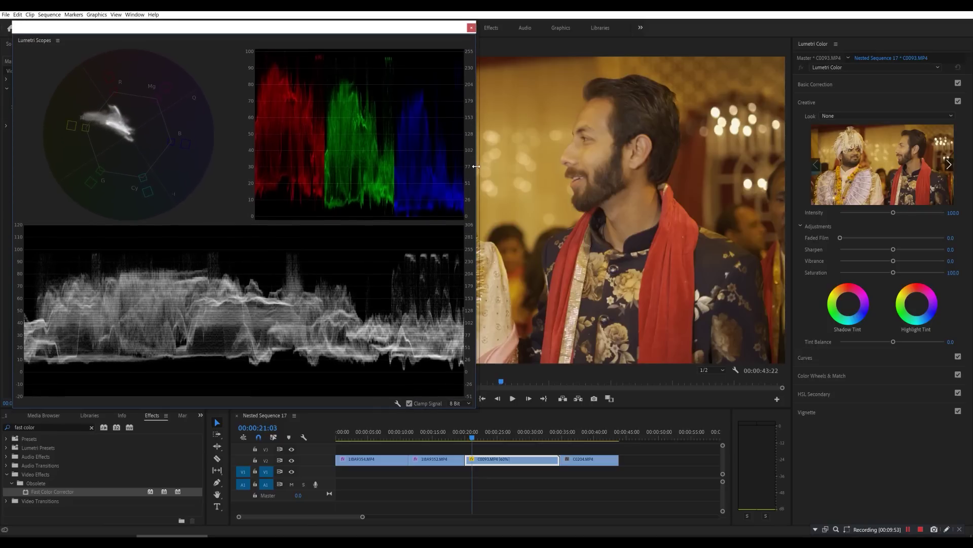
drag(476, 166, 525, 166)
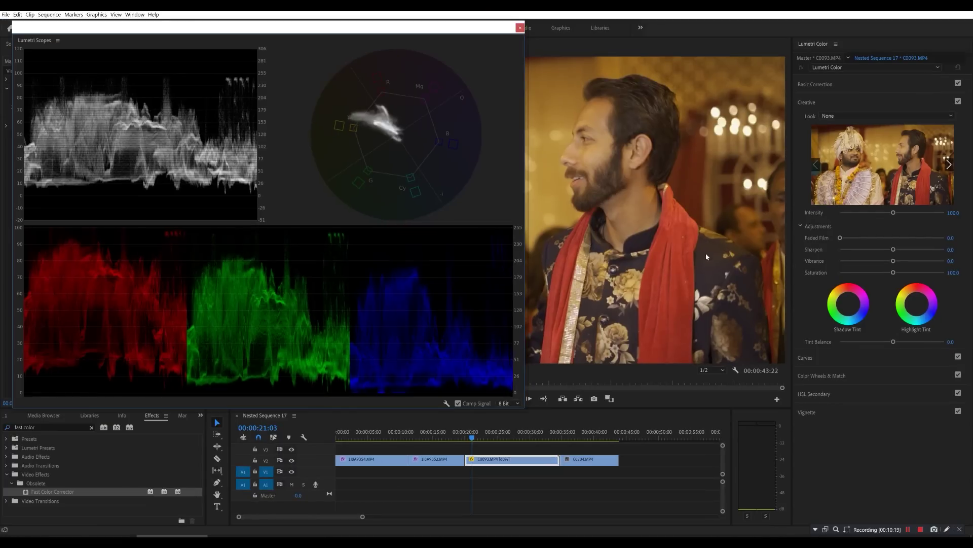
mouse_move(462, 31)
mouse_down()
mouse_move(321, 133)
mouse_move(320, 259)
mouse_up()
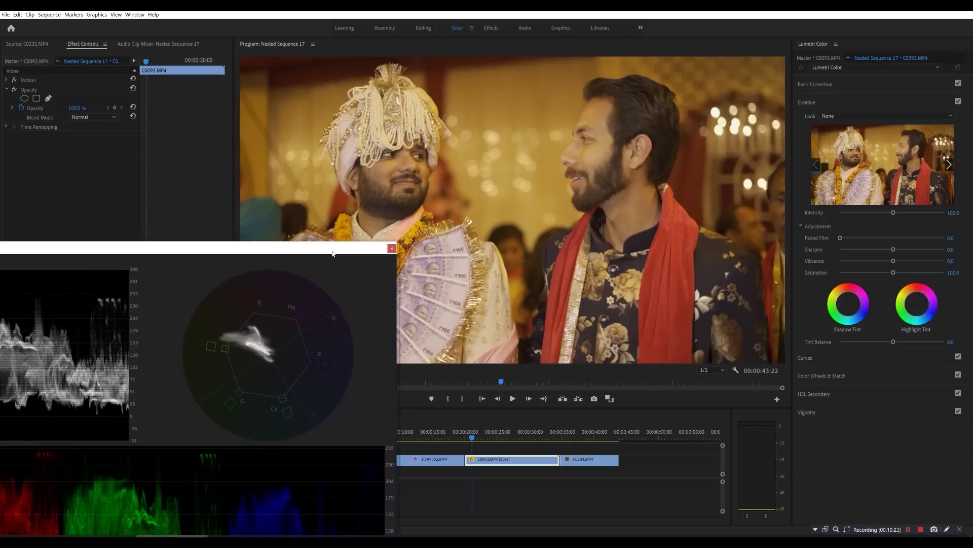
Sample the orange skin tone with the Hue vs Sat eyedropper and pull that point down
click(513, 434)
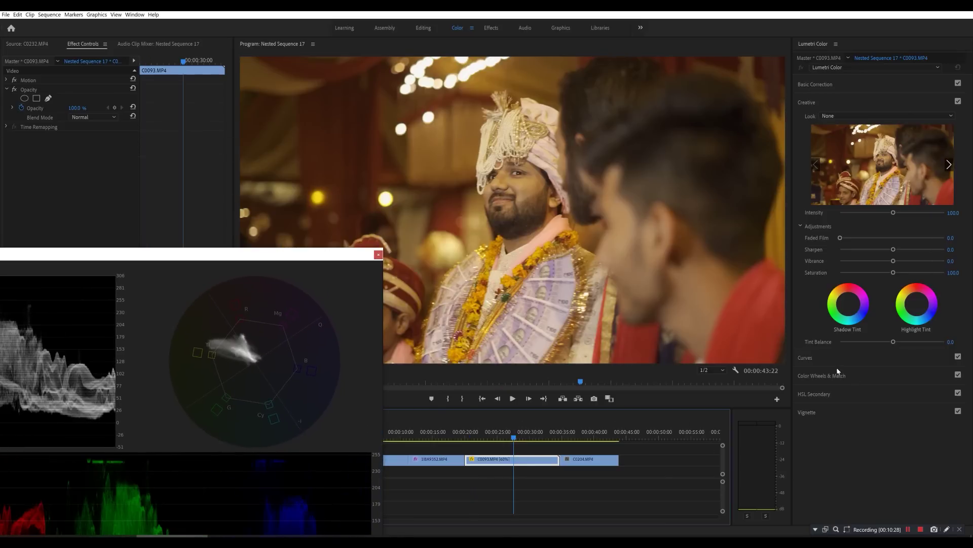
click(832, 358)
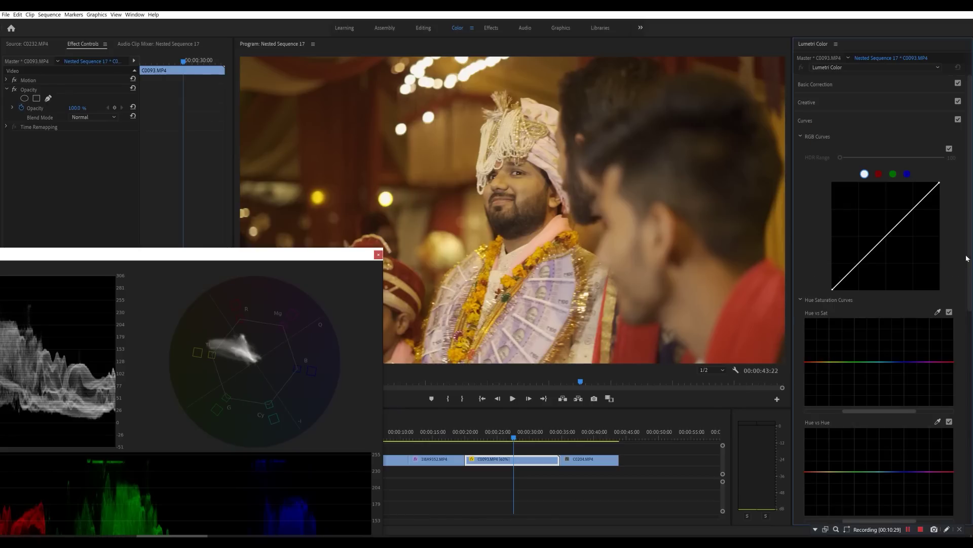
scroll(928, 272, down, 5)
scroll(939, 244, down, 3)
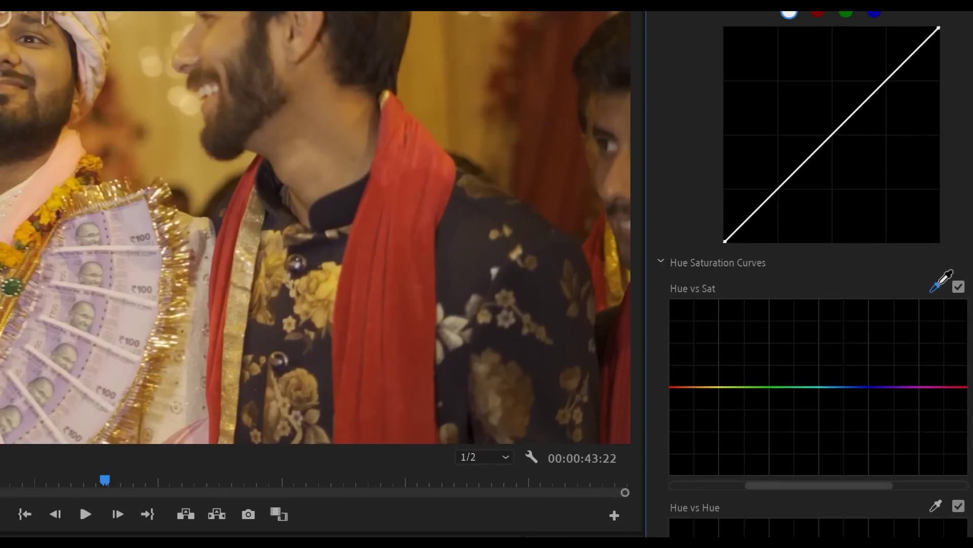
click(943, 278)
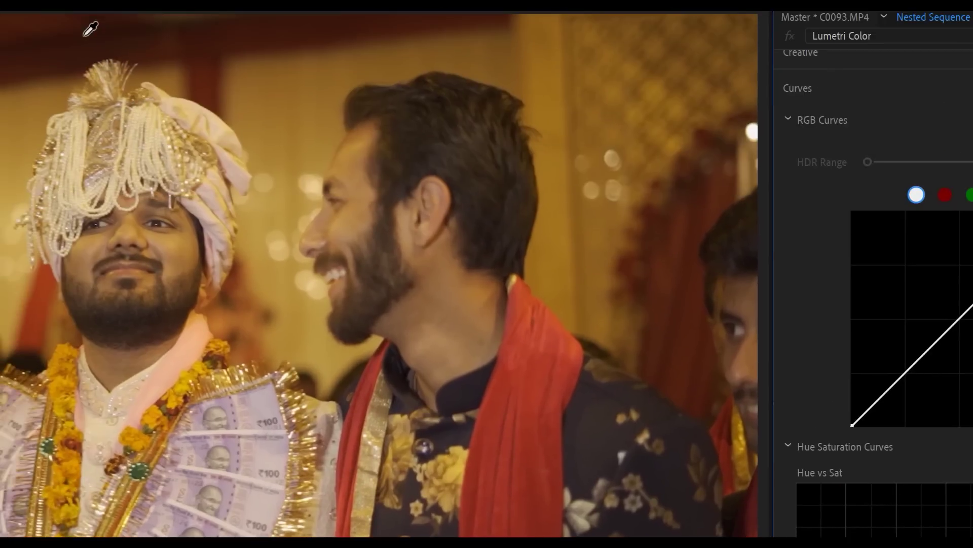
click(89, 30)
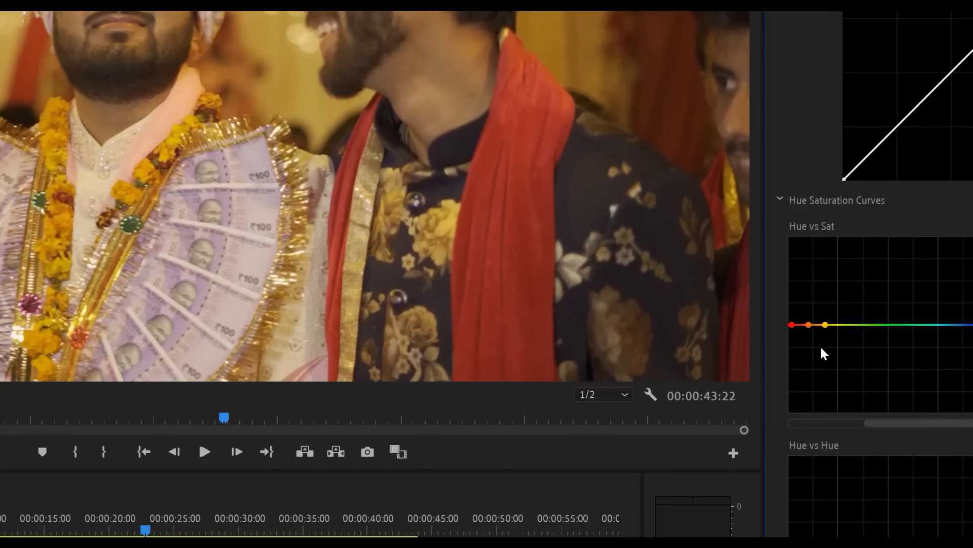
click(843, 324)
click(826, 325)
drag(827, 327, 829, 342)
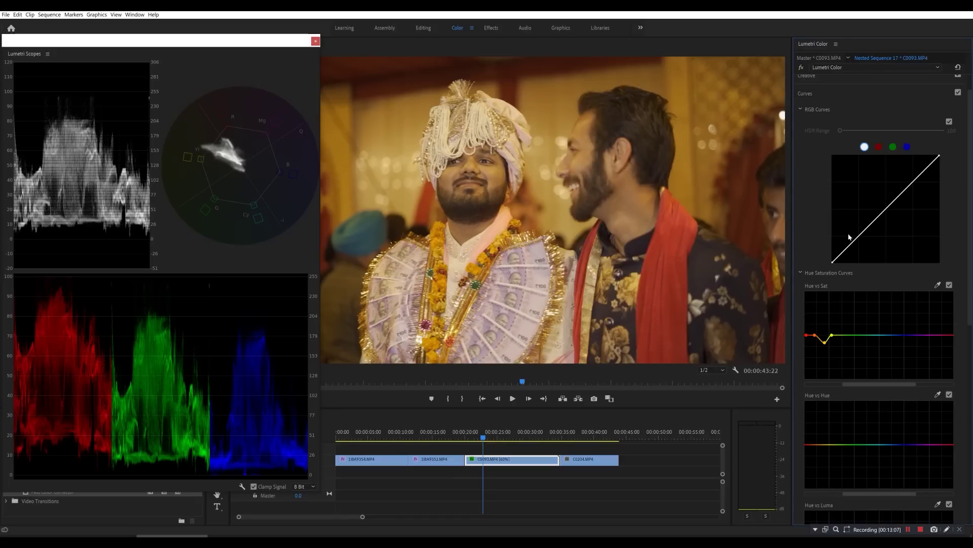
Deepen the orange Hue vs Sat dip and lower the red curve's highlights slightly
drag(815, 335, 821, 344)
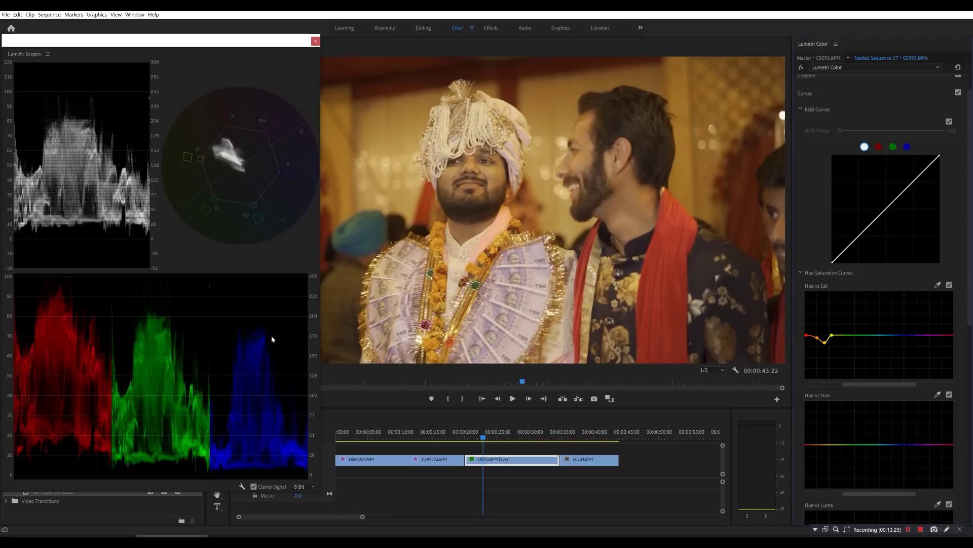
click(878, 148)
drag(941, 155, 946, 169)
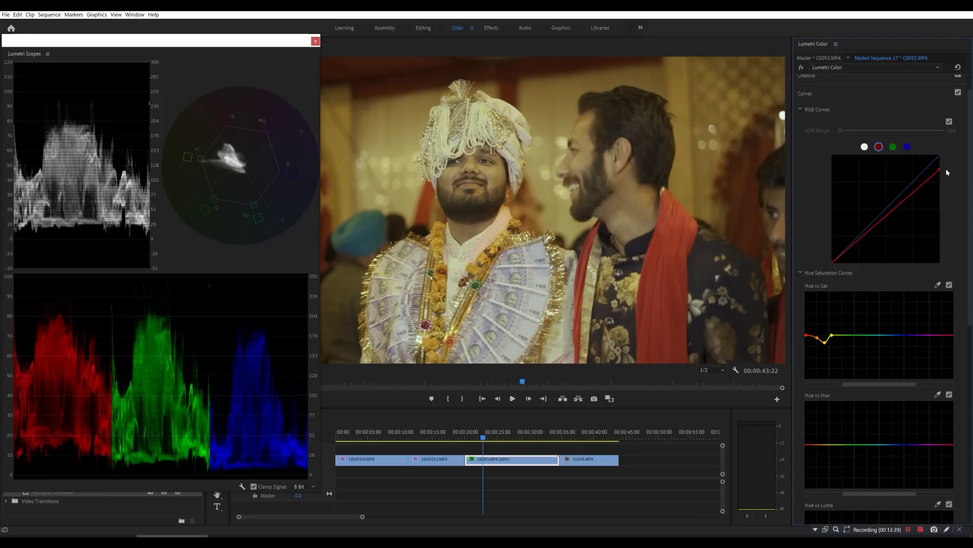
drag(946, 168, 947, 166)
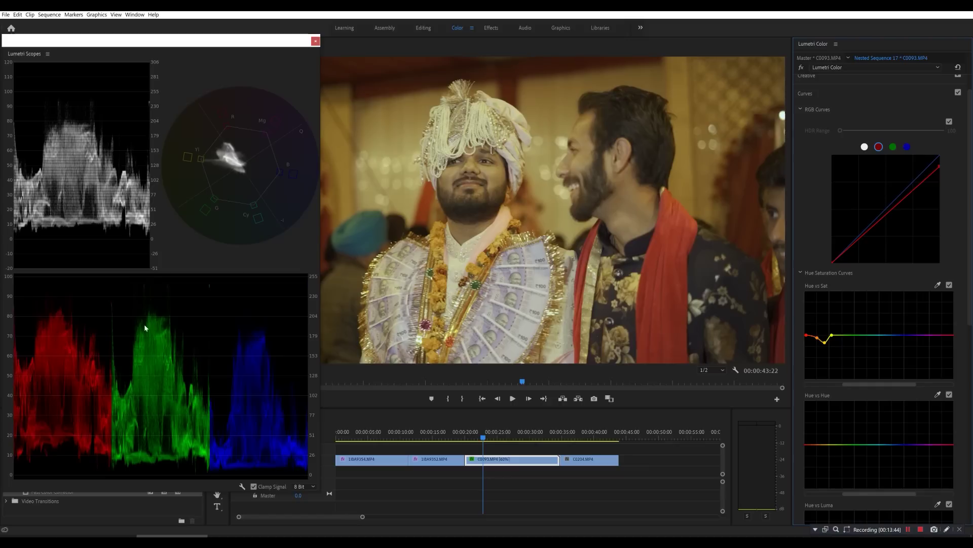
Lower the green highlights and raise the blue highlights on the RGB curves
click(893, 147)
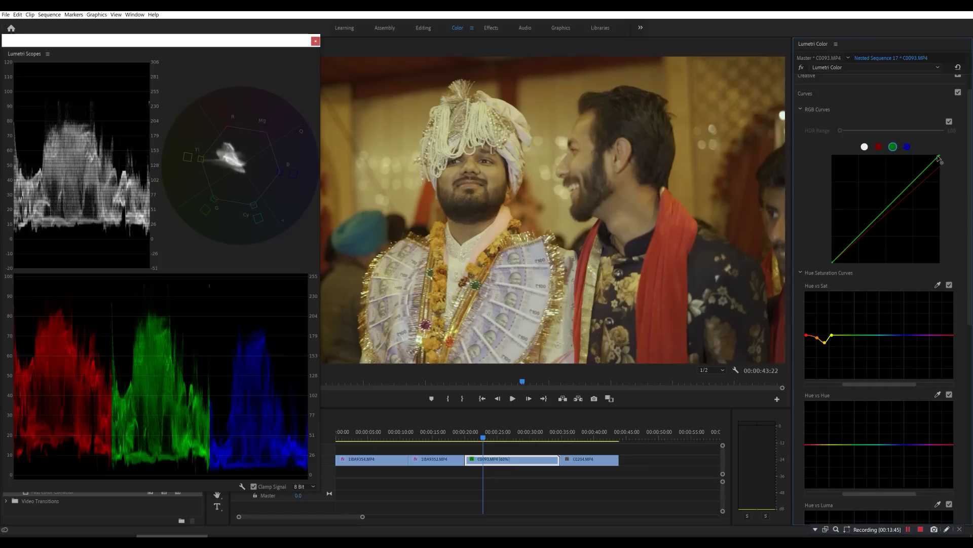
drag(939, 158, 945, 154)
click(907, 147)
drag(940, 157, 930, 155)
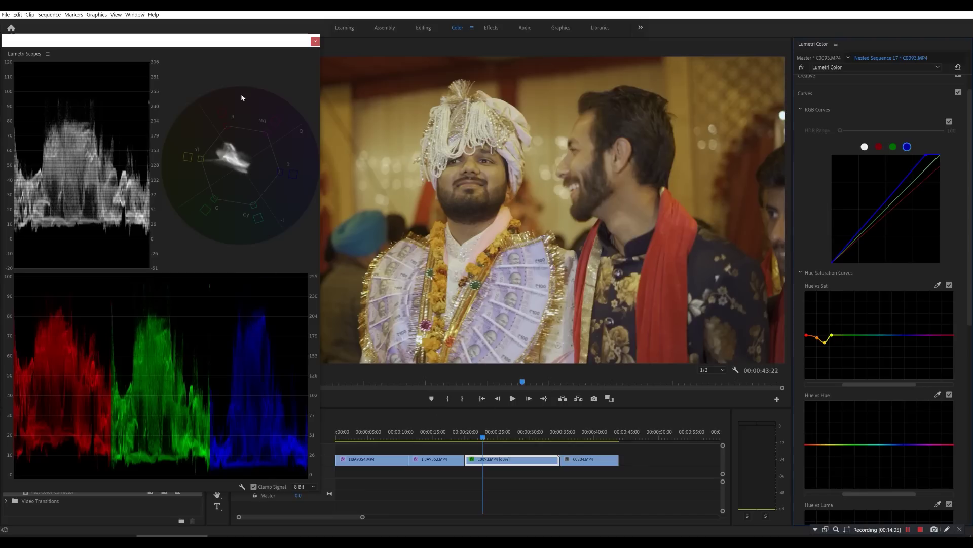
Apply the Fast Color Corrector effect to C0093.MP4
drag(253, 43, 787, 152)
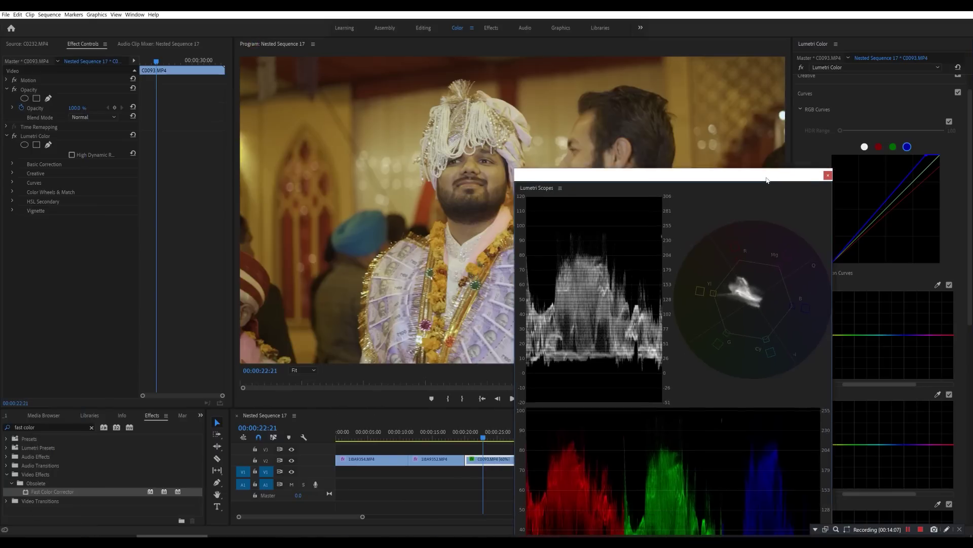
mouse_move(61, 491)
mouse_down()
mouse_move(172, 472)
mouse_move(499, 461)
mouse_up()
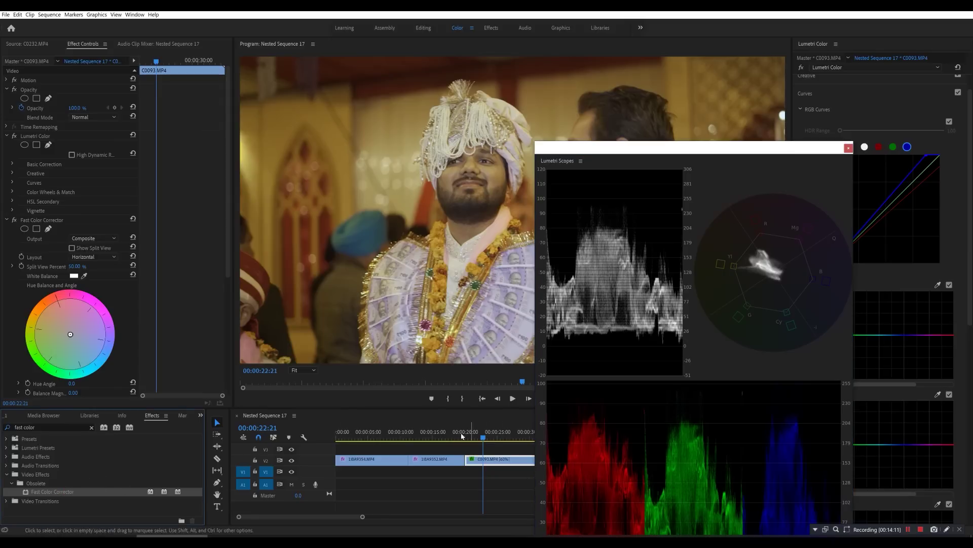
scroll(88, 279, down, 1)
scroll(95, 297, up, 4)
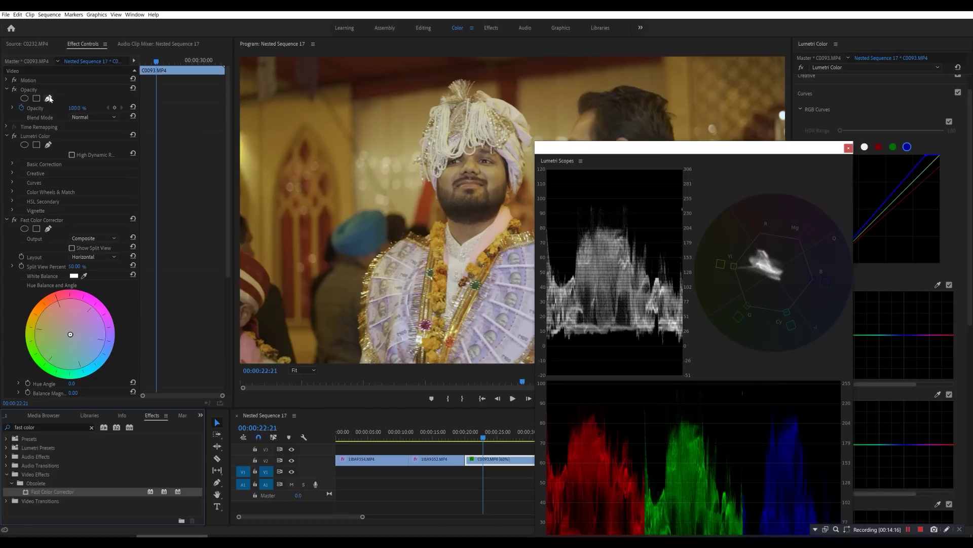
Draw a pen mask on the groom's forehead with zero feather, viewing the monitor at 400%
click(49, 99)
click(489, 169)
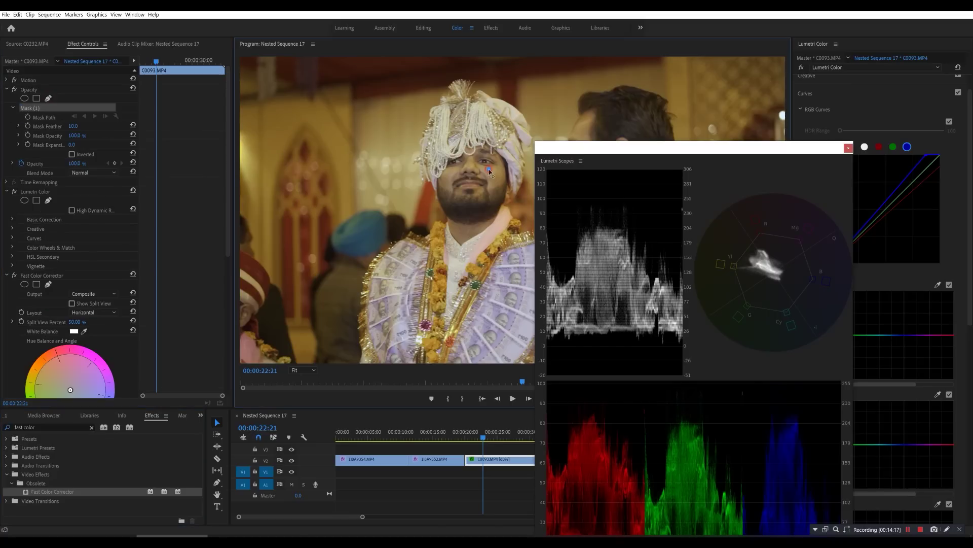
drag(494, 163, 496, 179)
click(504, 170)
click(490, 171)
drag(497, 159, 496, 168)
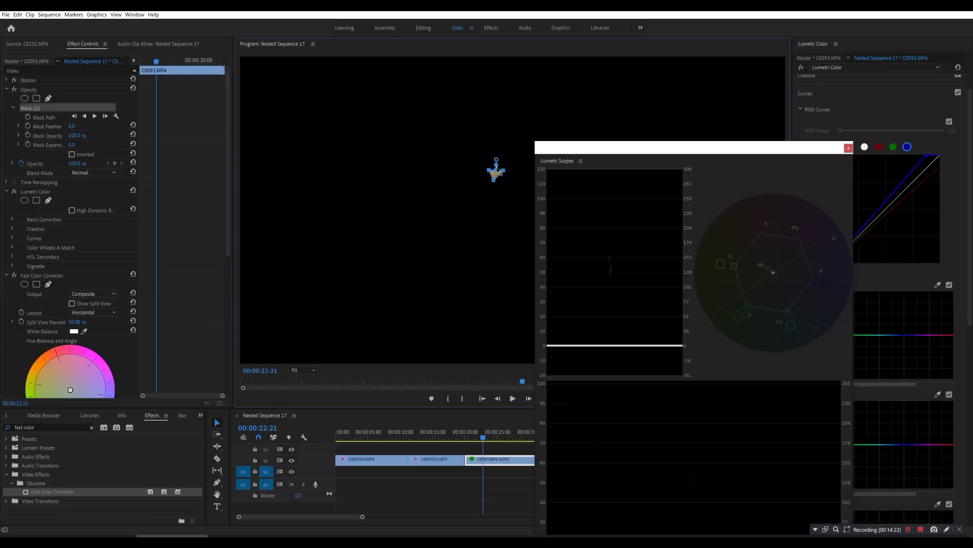
click(309, 373)
click(303, 456)
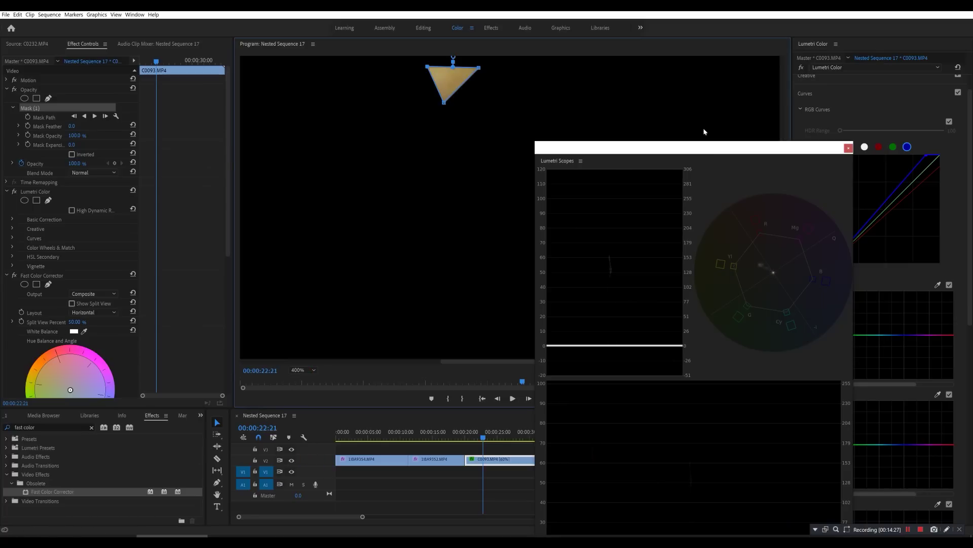
Rotate the Fast Color Corrector hue angle to 21.0° while watching an enlarged vectorscope
scroll(157, 294, down, 3)
scroll(163, 297, down, 3)
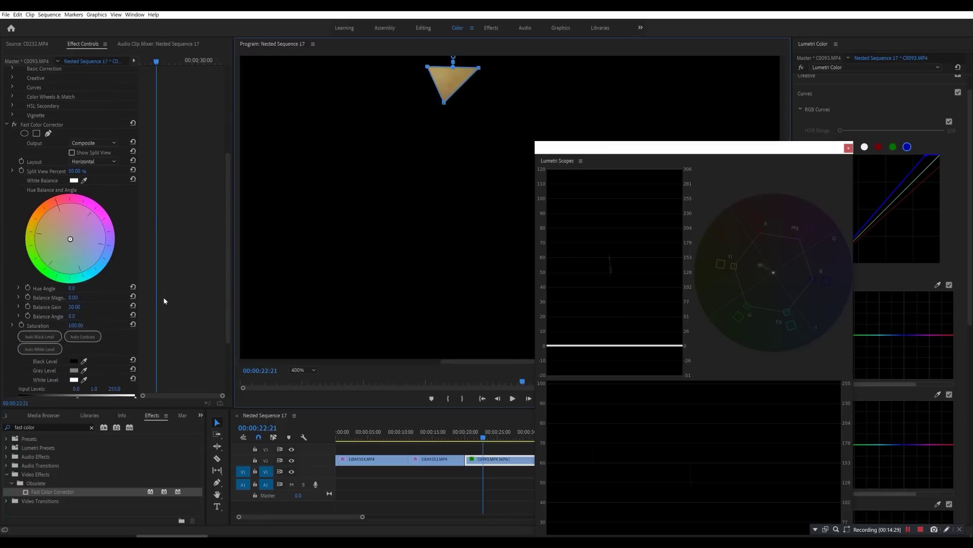
scroll(163, 297, down, 3)
scroll(164, 294, down, 3)
click(72, 209)
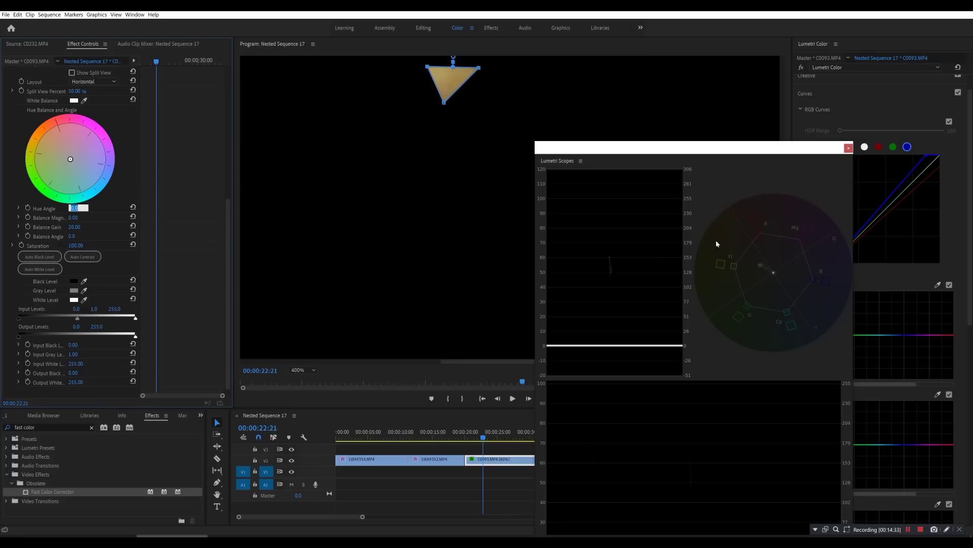
mouse_move(761, 151)
mouse_down()
mouse_move(575, 129)
mouse_move(349, 150)
mouse_up()
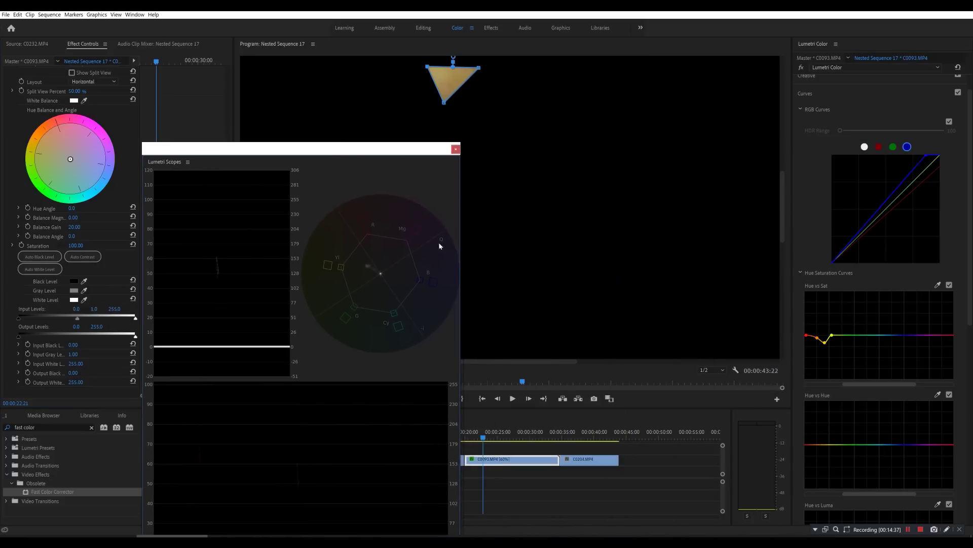
drag(461, 235, 660, 251)
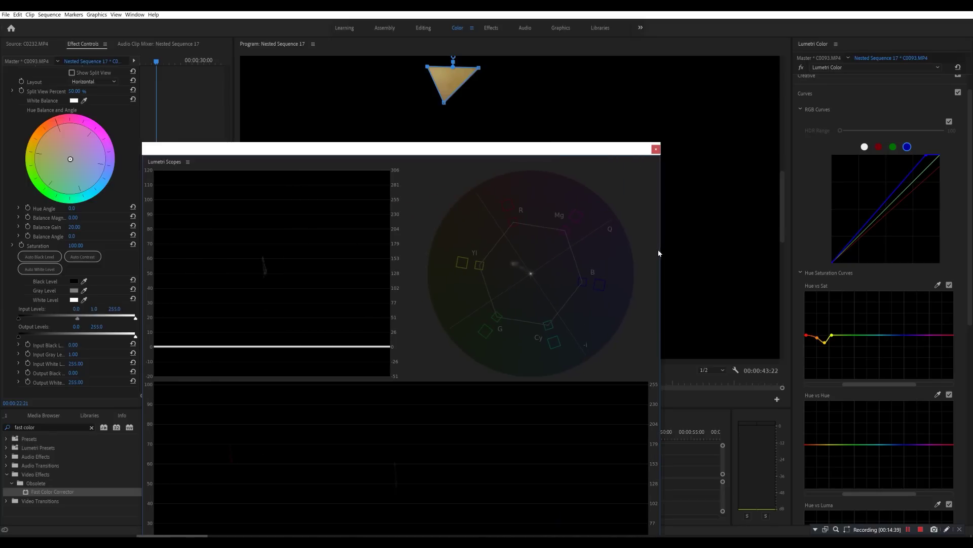
drag(72, 208, 84, 208)
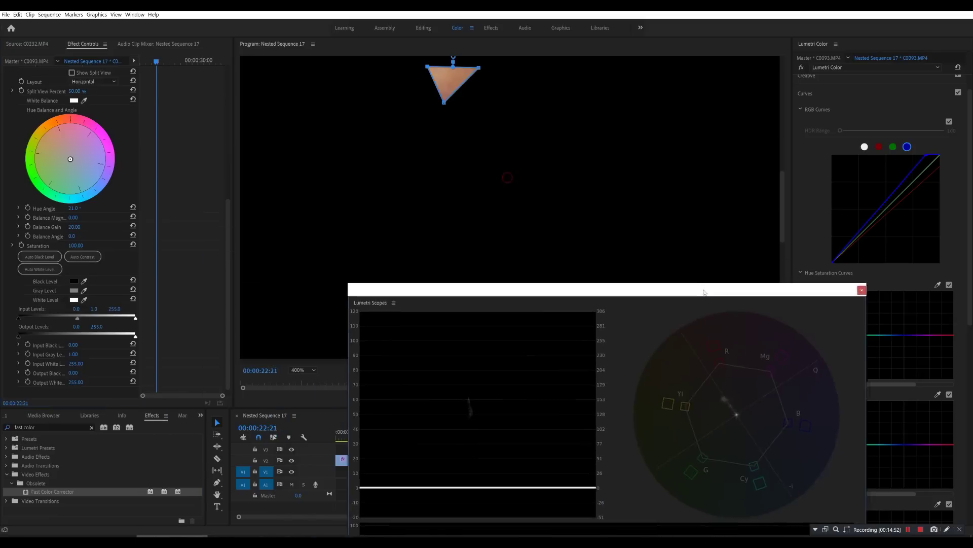
Clear the forehead mask so the correction covers the full frame
drag(499, 150, 794, 233)
scroll(195, 163, up, 3)
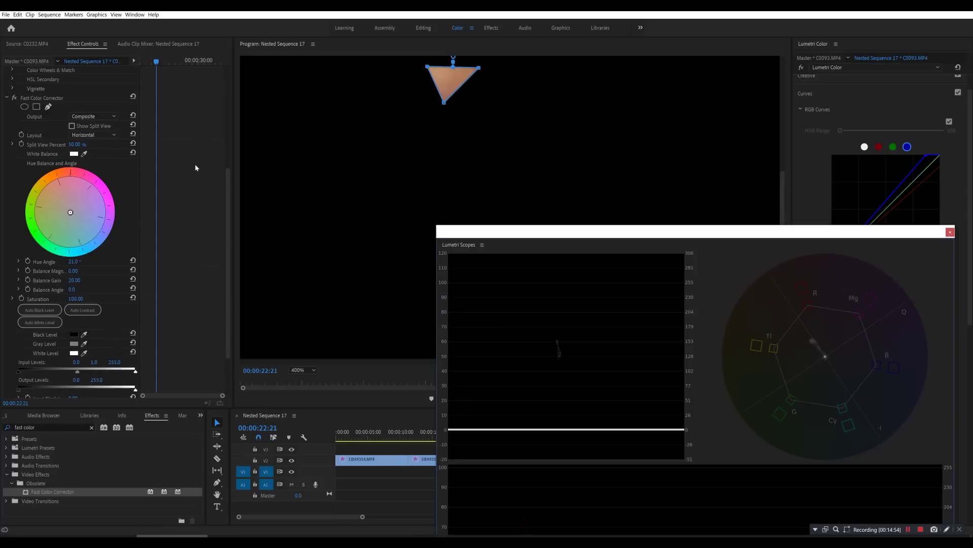
scroll(184, 177, up, 5)
scroll(105, 188, up, 5)
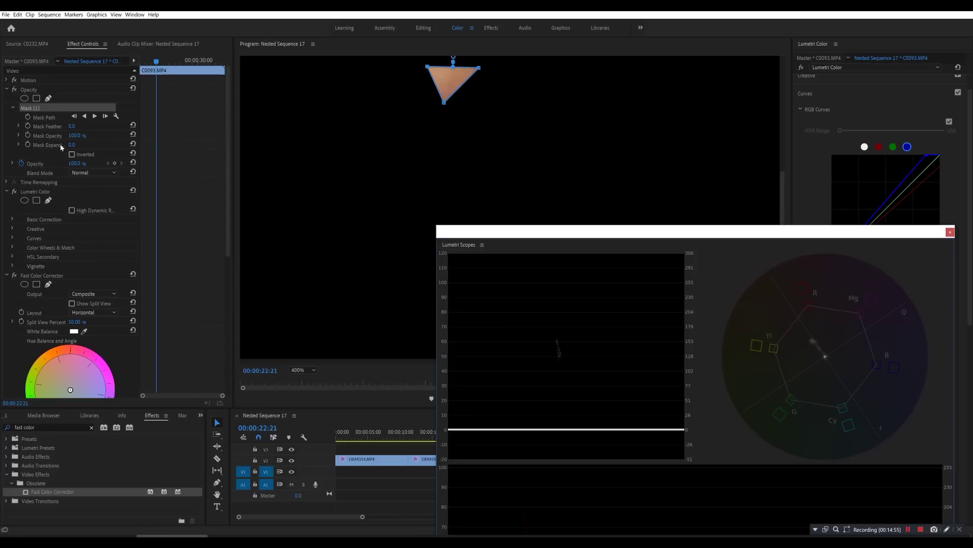
right_click(31, 107)
click(71, 165)
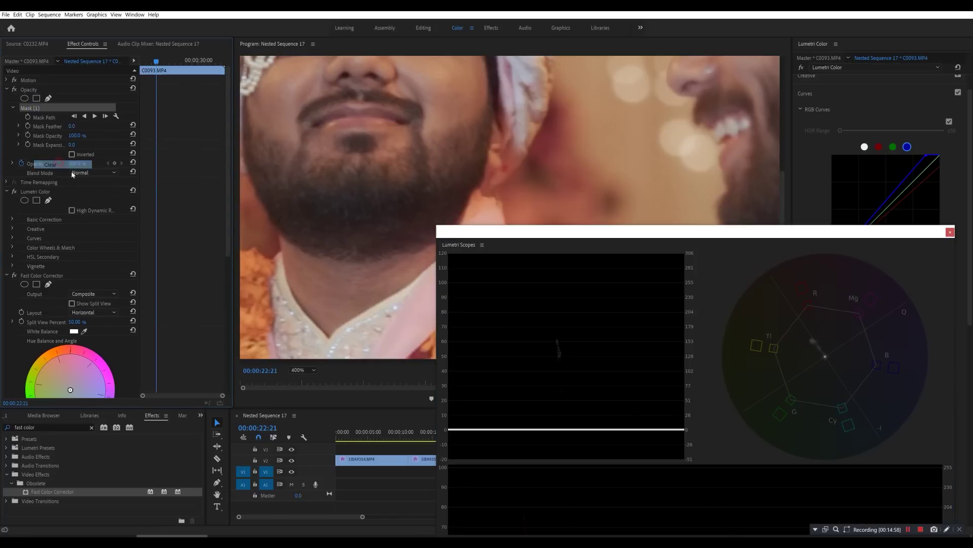
click(303, 370)
Fit the monitor view, shrink the scopes aside, and lower the red highlights slightly
click(298, 379)
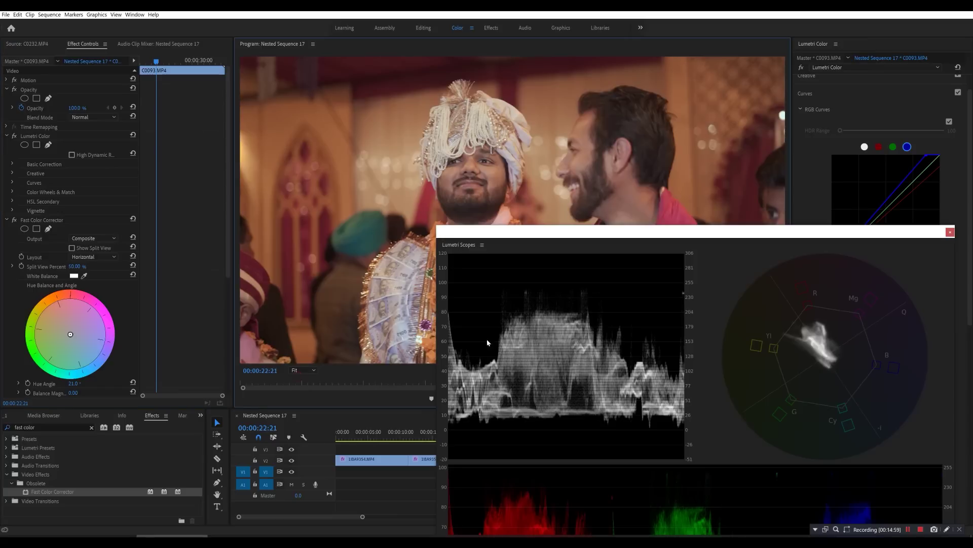
drag(627, 234, 315, 65)
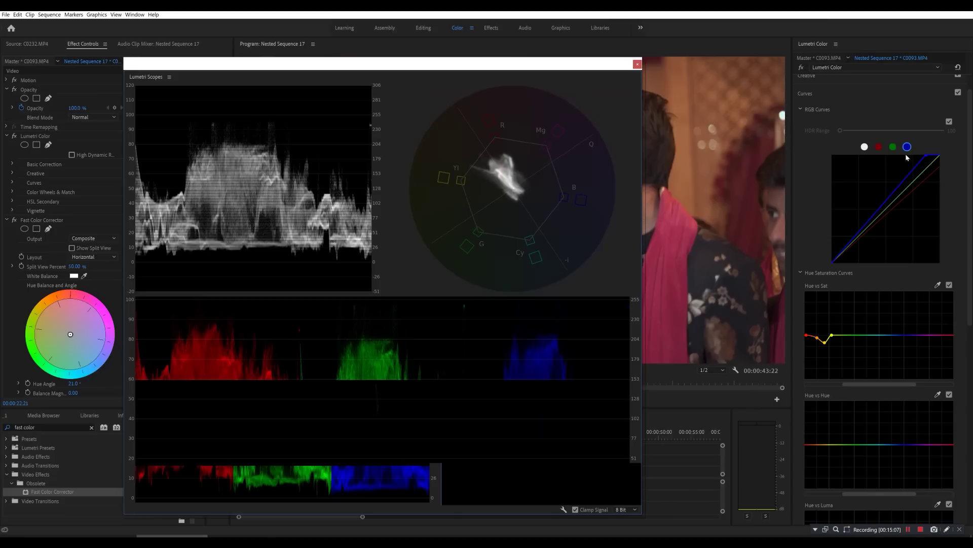
click(879, 146)
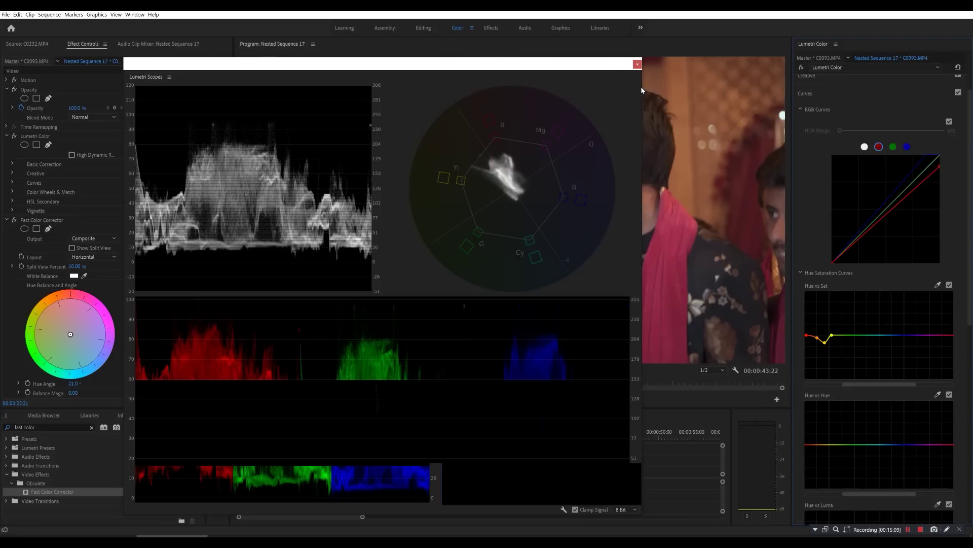
drag(642, 88, 474, 88)
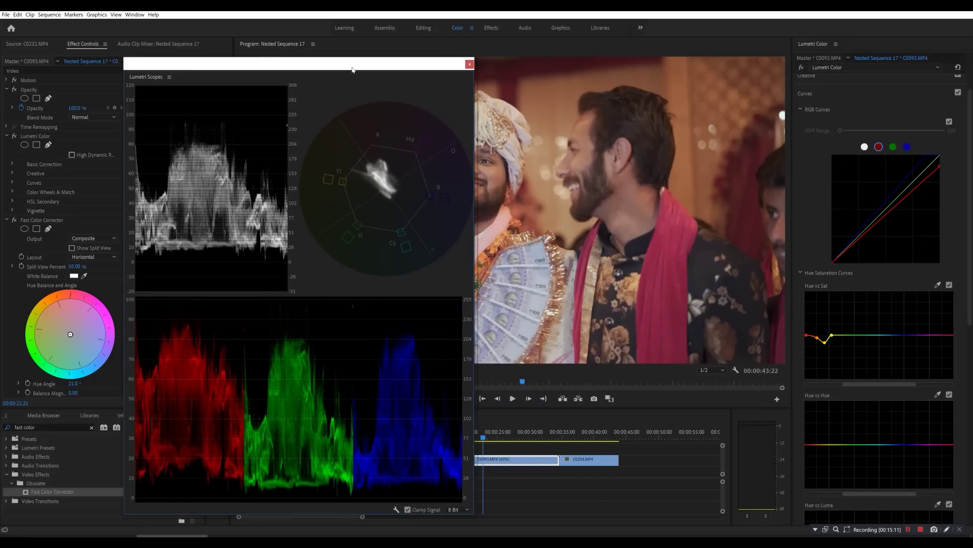
drag(349, 65, 233, 39)
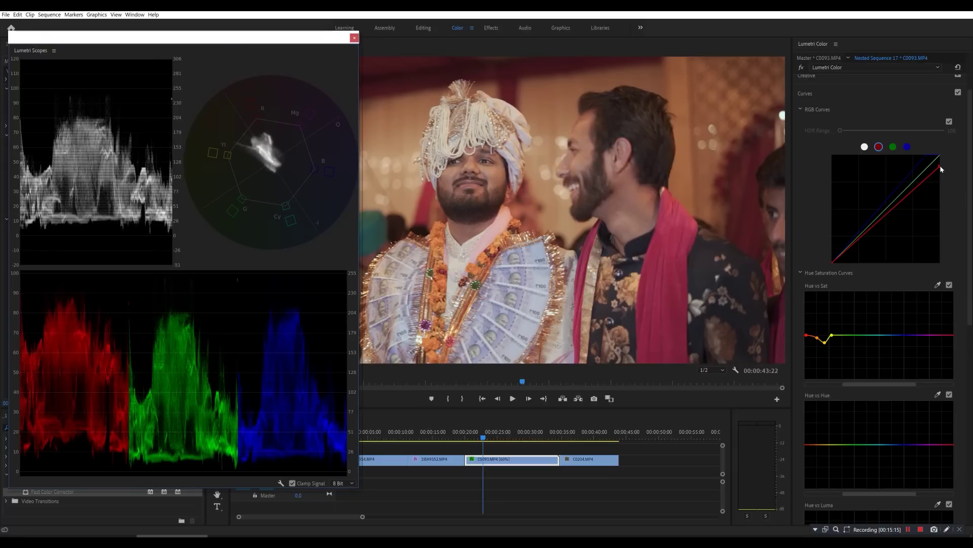
drag(939, 167, 942, 175)
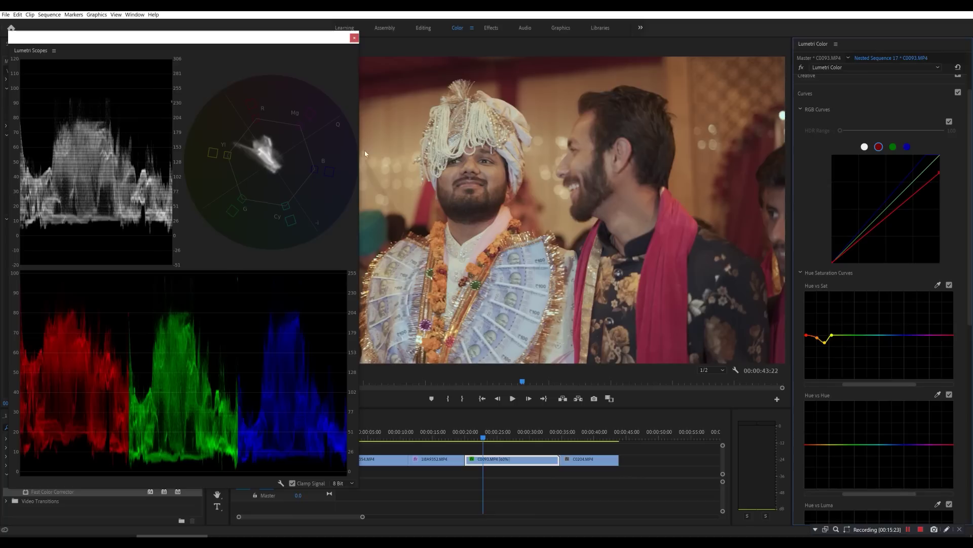
Remove RGB Parade and Vectorscope YUV, leaving only the luma waveform in the scopes
right_click(149, 320)
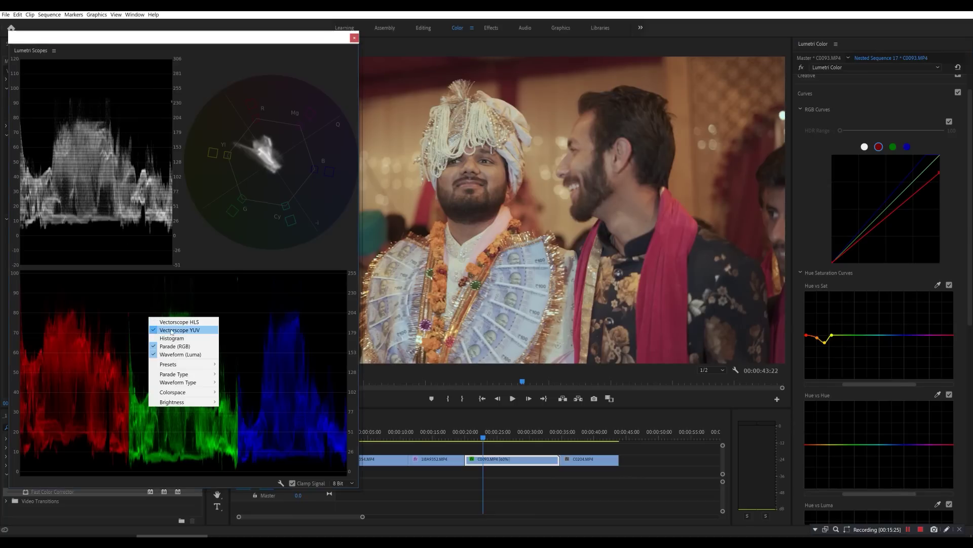
click(178, 346)
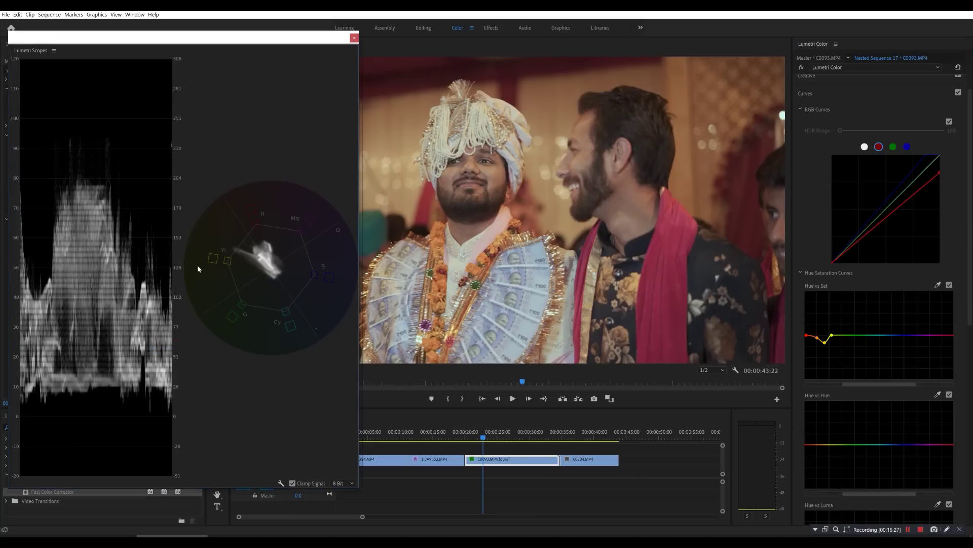
drag(360, 219, 417, 219)
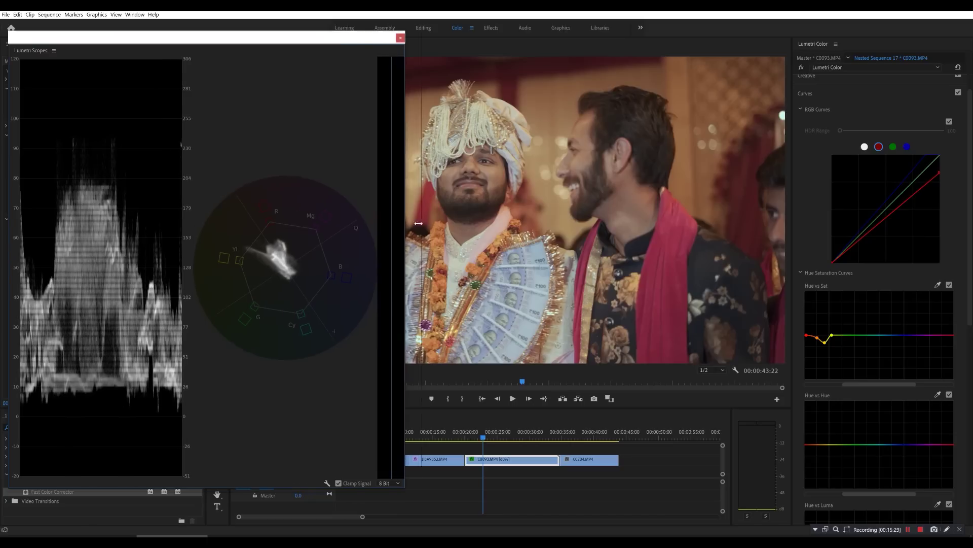
right_click(334, 225)
click(354, 238)
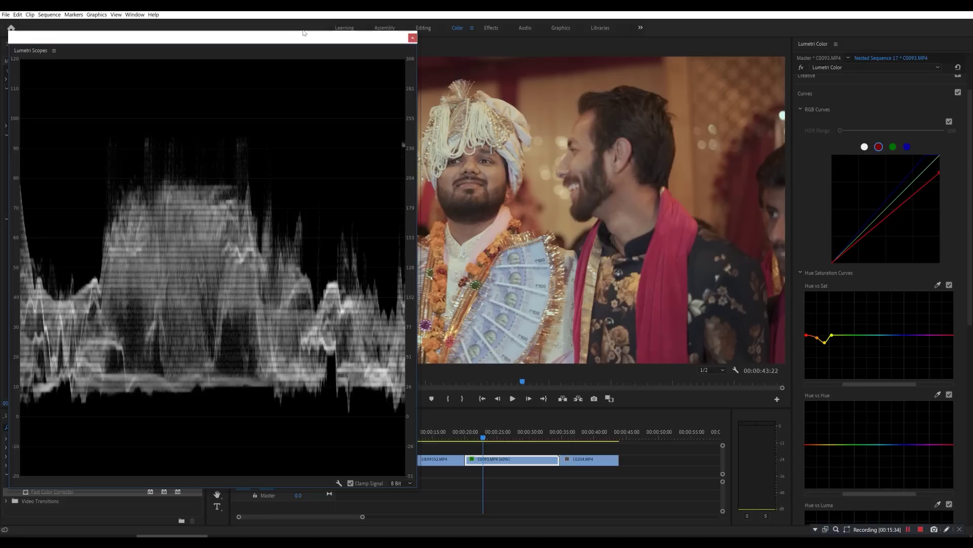
Shrink the scopes window toward the bottom and lift the midtones on the master RGB curve
drag(303, 31, 300, 230)
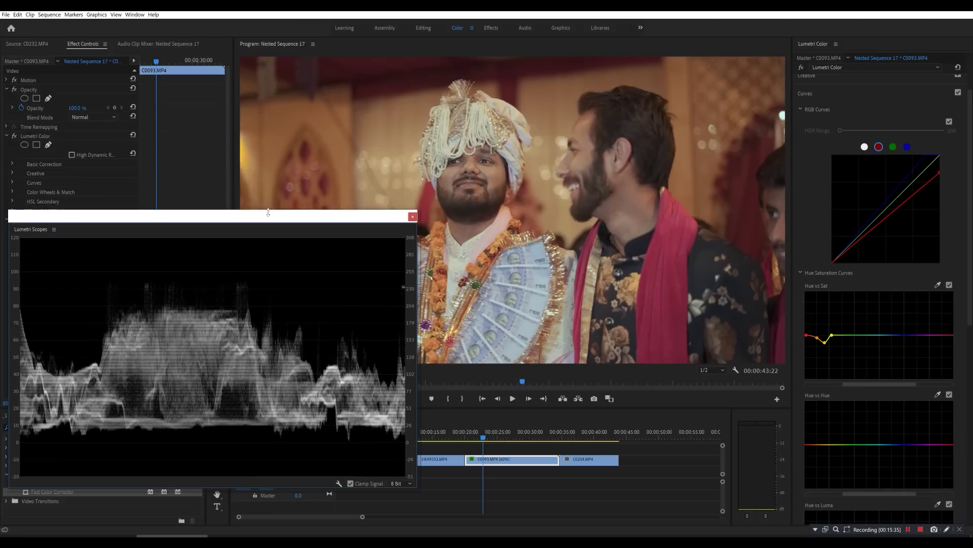
mouse_move(295, 229)
mouse_down()
mouse_move(296, 329)
mouse_move(427, 392)
mouse_move(512, 384)
mouse_up()
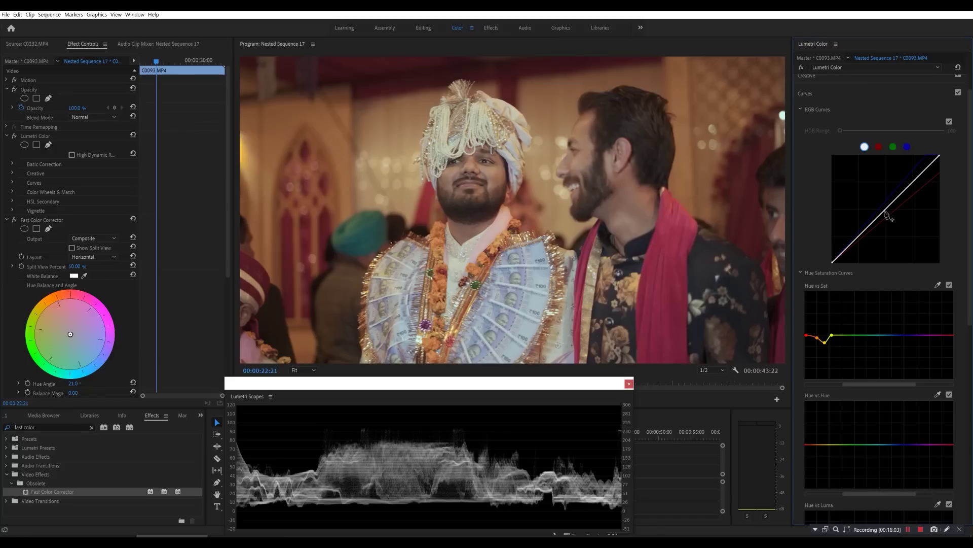
drag(887, 215, 883, 201)
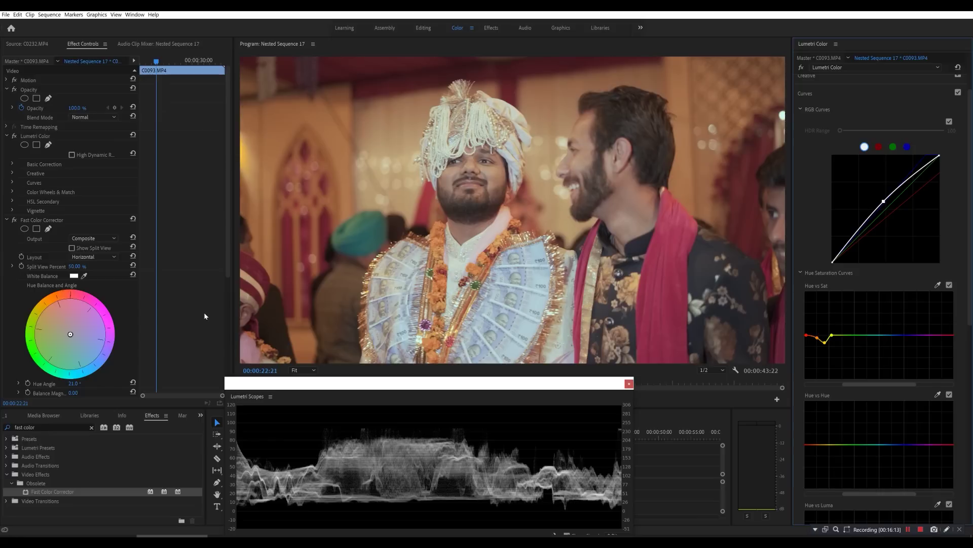
Collapse Lumetri Color and Fast Color Corrector, then switch both off and back on
click(6, 135)
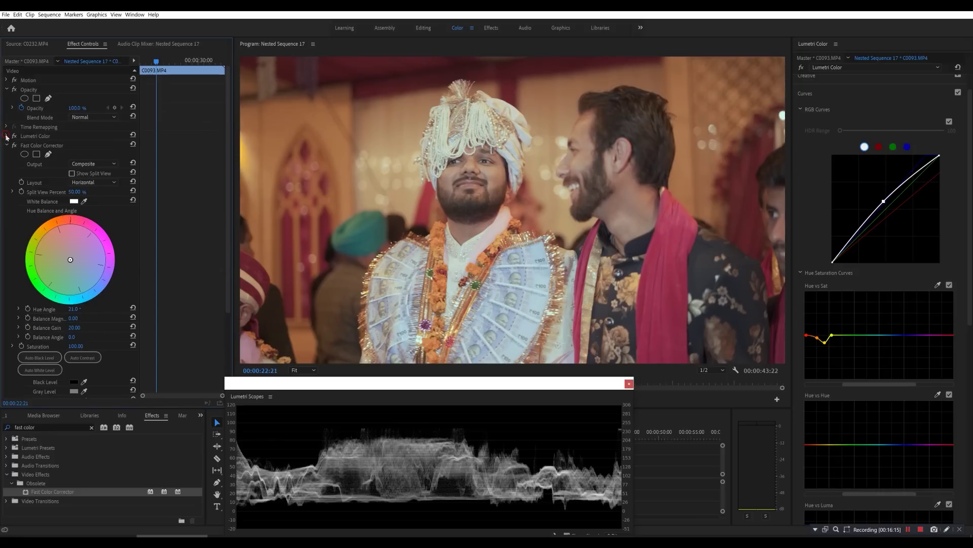
click(6, 145)
click(15, 145)
click(14, 136)
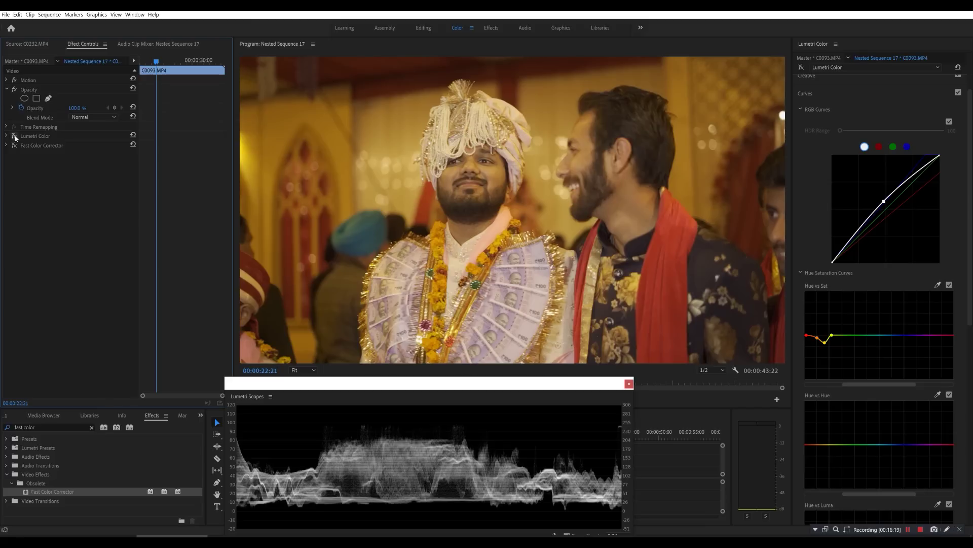
click(14, 136)
click(15, 145)
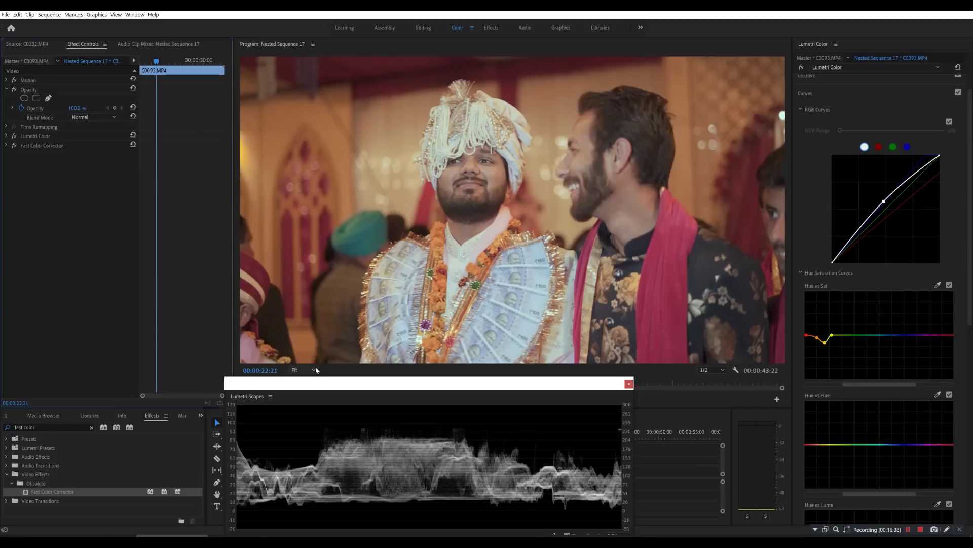
Bypass both colour effects to compare, close the floating Lumetri Scopes window and play the clip
click(15, 146)
click(15, 136)
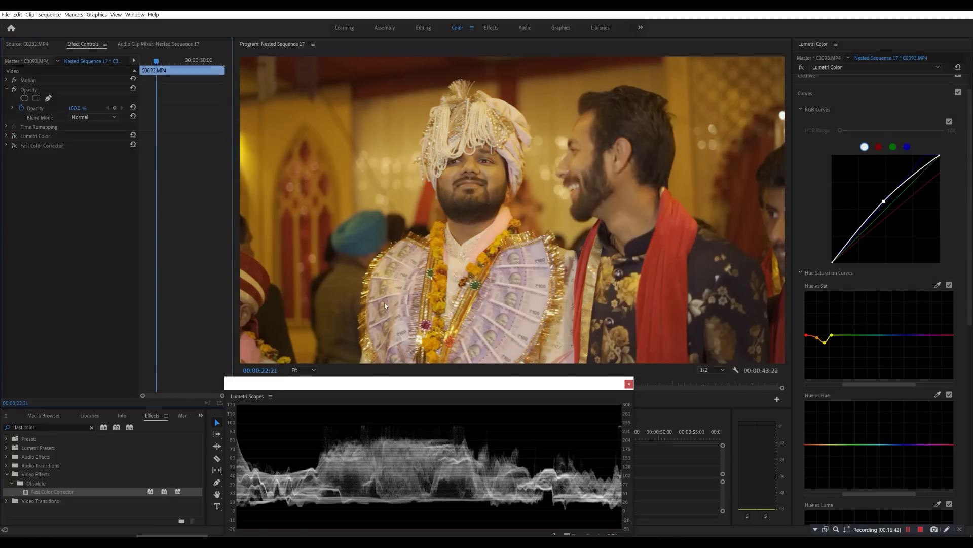
click(472, 437)
key(j)
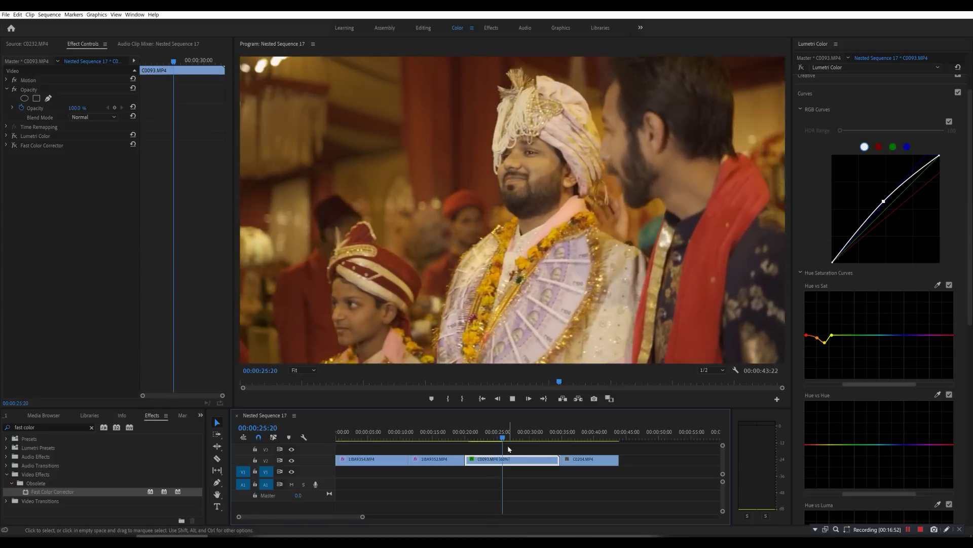
Stop near 00:00:20:16, switch off Fast Color Corrector and play a few seconds to review
click(470, 437)
key(Left)
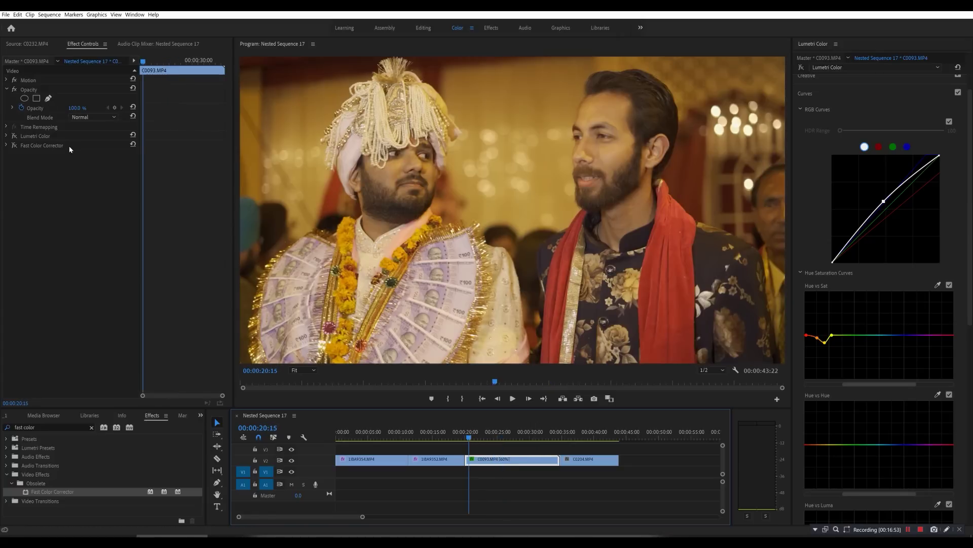
click(14, 145)
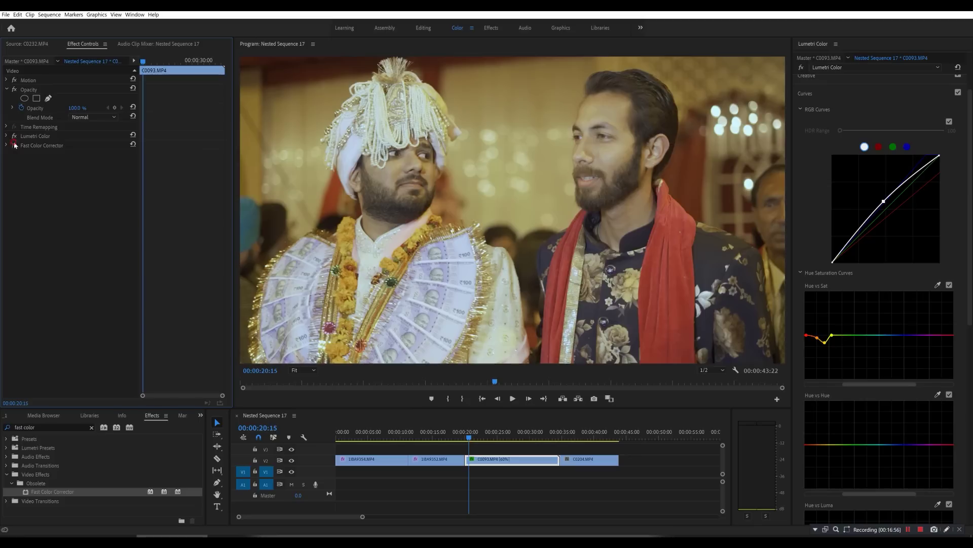
key(space)
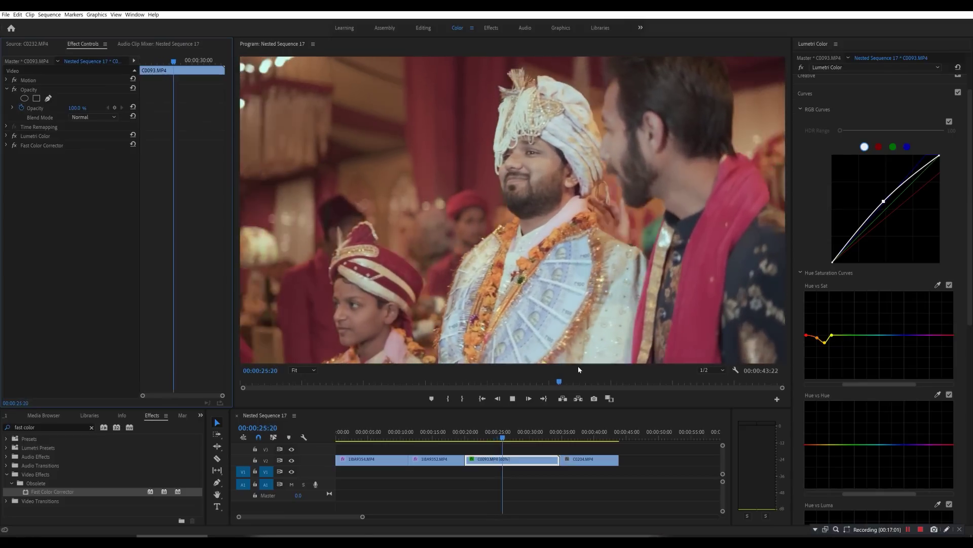
key(space)
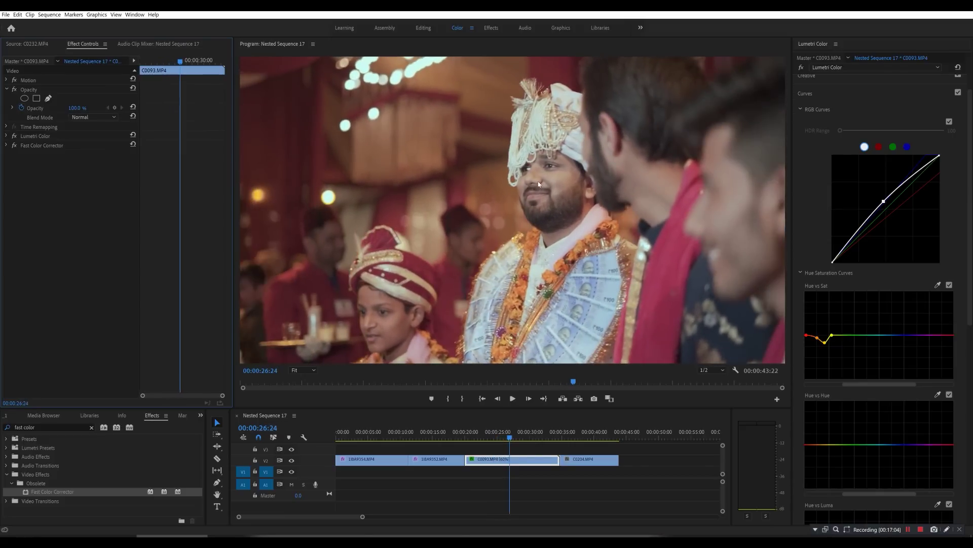
Zoom the Program monitor to 200%, toggle both effects off and on, and expand Basic Correction
click(304, 370)
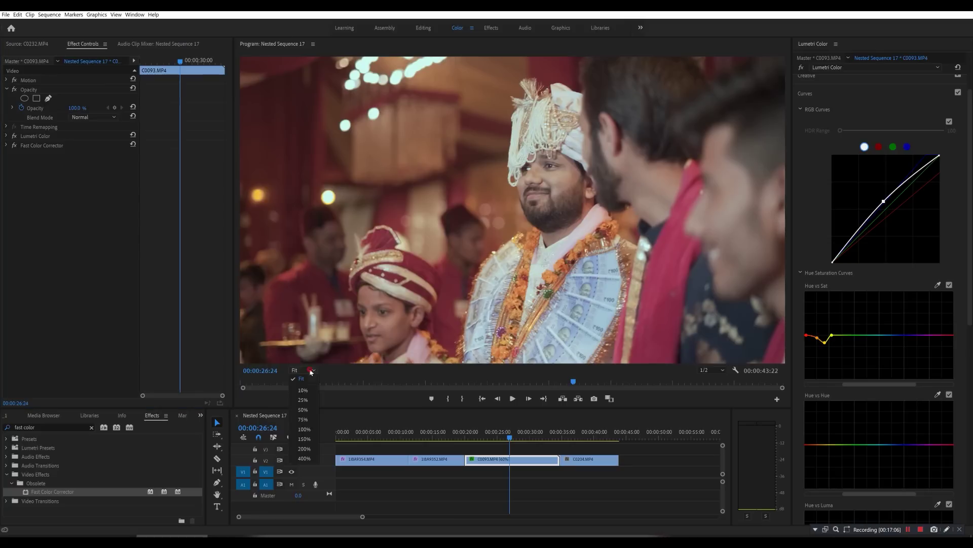
click(304, 450)
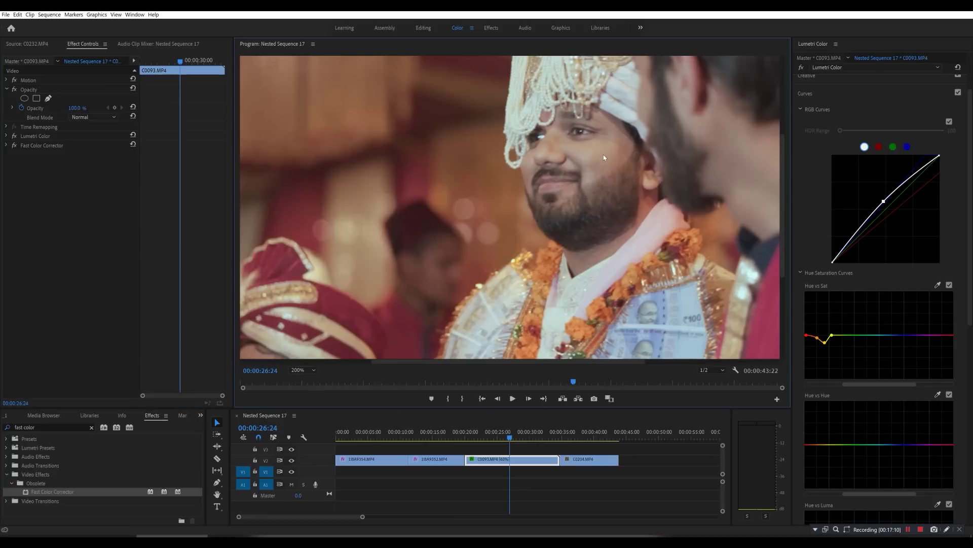
click(14, 136)
click(14, 145)
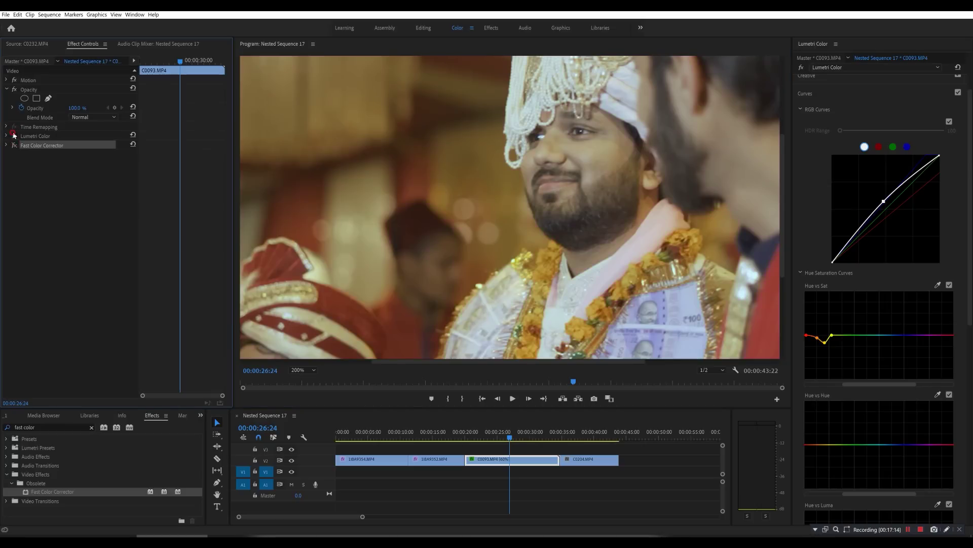
click(14, 135)
click(15, 146)
scroll(879, 98, up, 1)
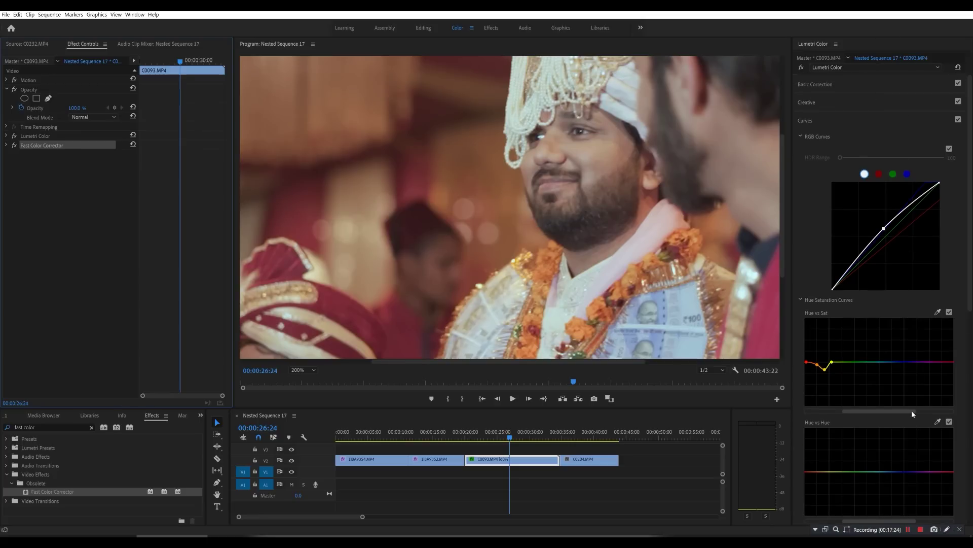
click(834, 85)
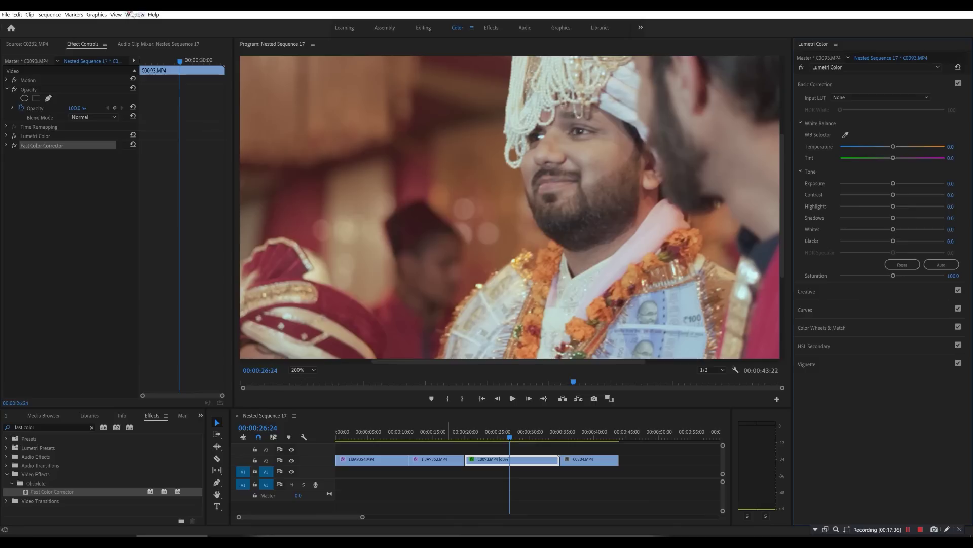
Reset the workspace to its saved layout and set the Program monitor zoom to Fit
click(135, 14)
mouse_move(158, 24)
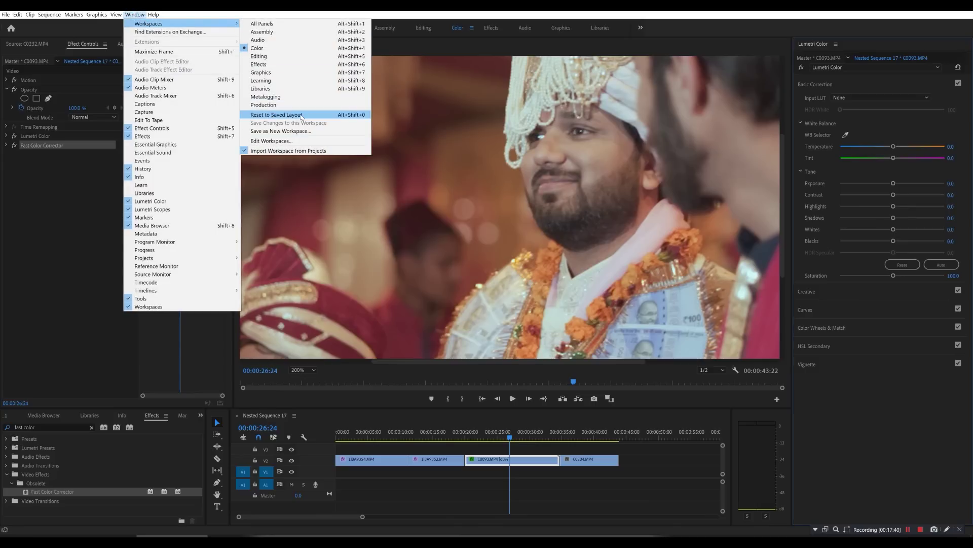
click(301, 116)
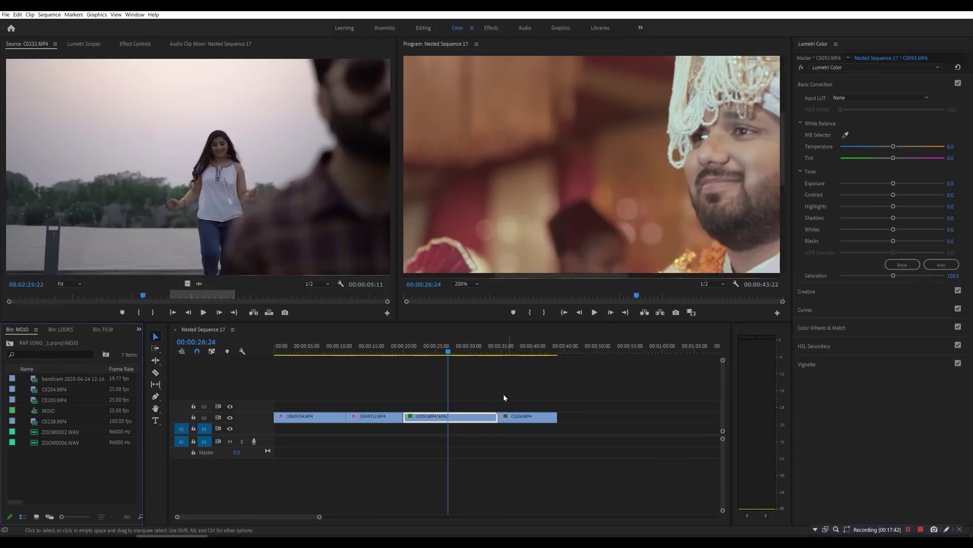
click(462, 284)
click(470, 292)
Move to the horse shot at 00:00:36:19, enlarge the monitors, and select clip C0204
click(511, 347)
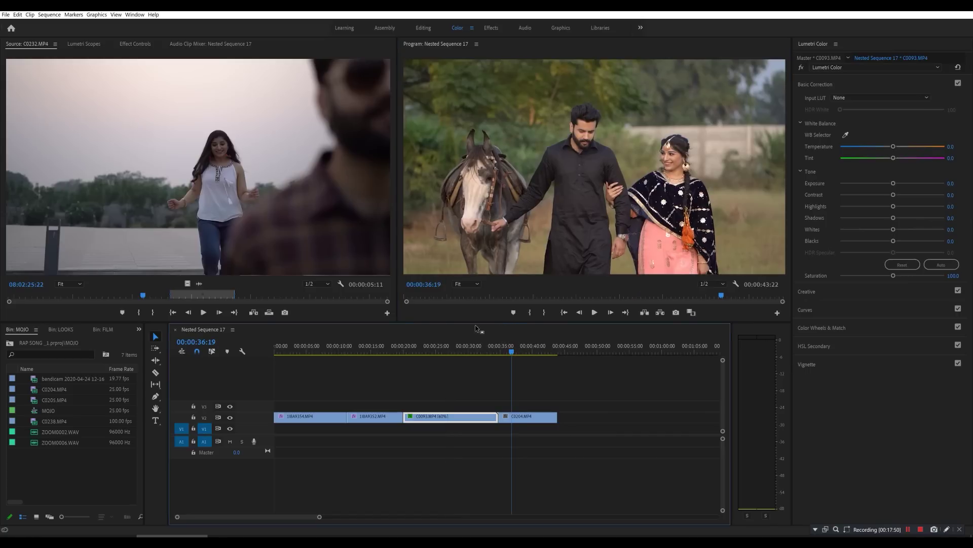
drag(418, 323, 415, 388)
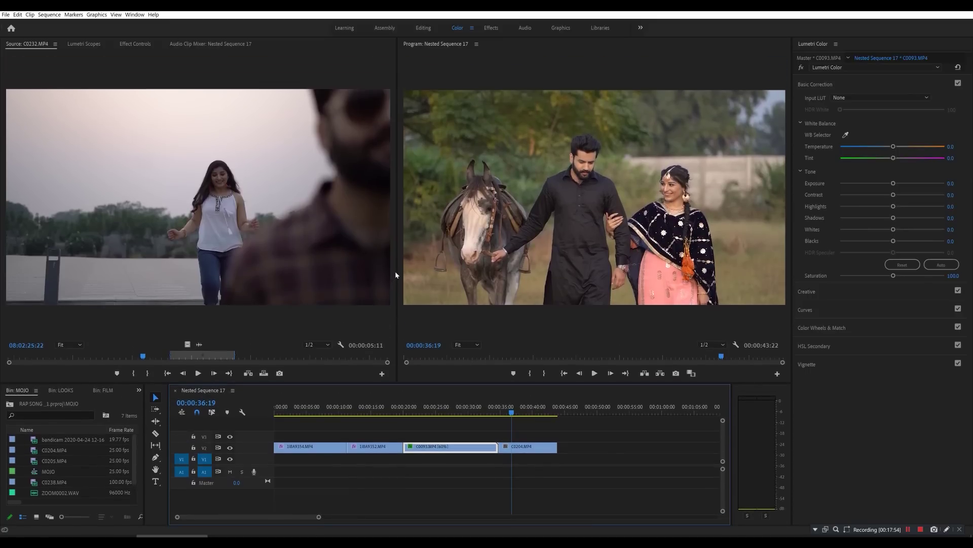
drag(394, 271, 193, 261)
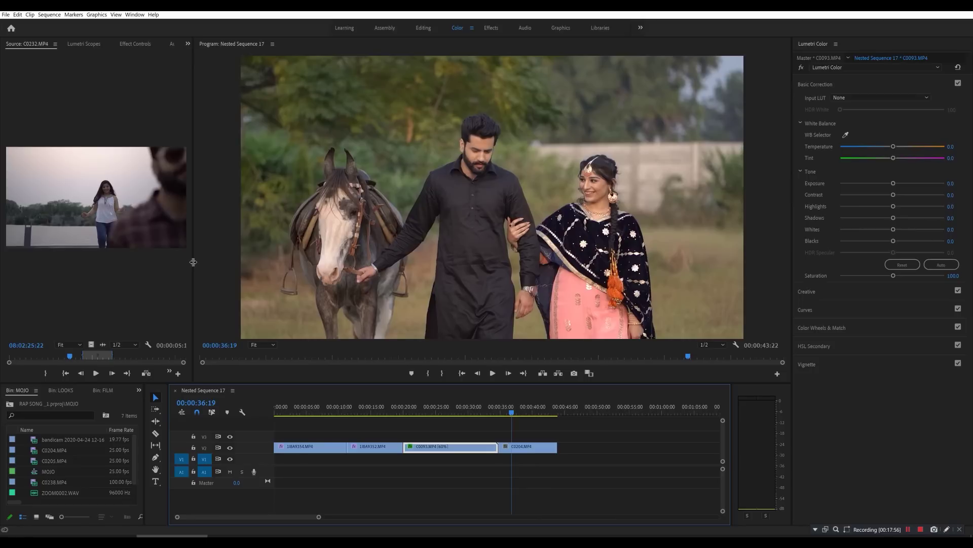
click(530, 447)
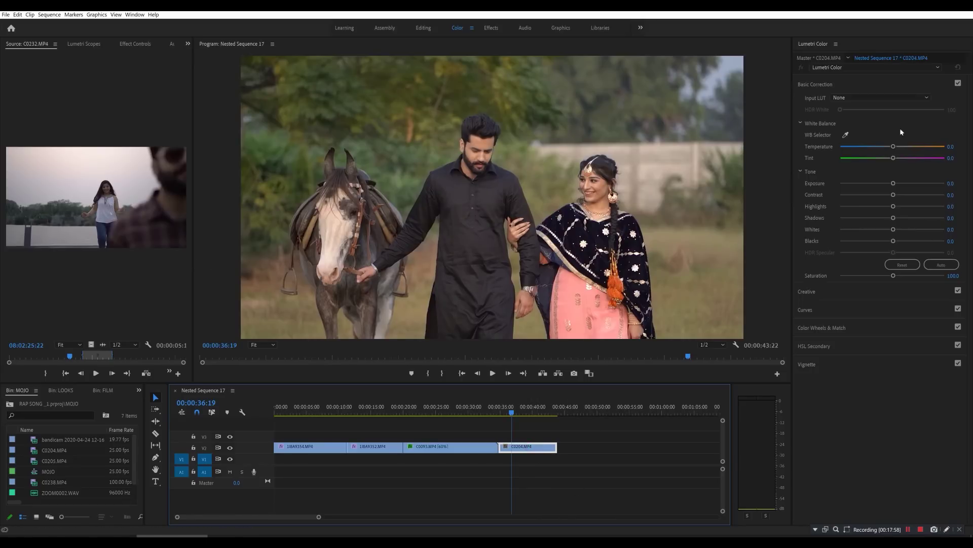
click(817, 85)
click(819, 85)
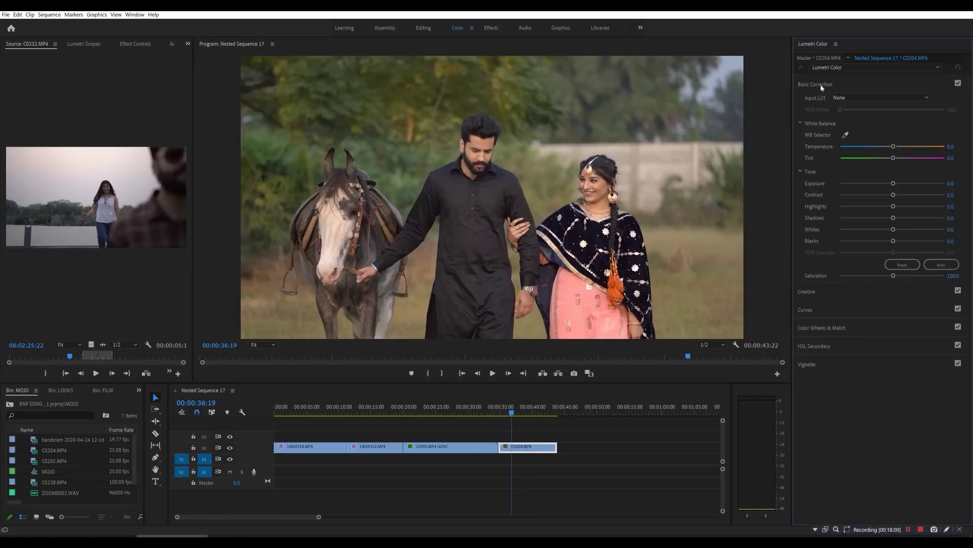
Leave the input LUT at None, warm Temperature to 2.5 and raise Exposure to 0.4
click(848, 97)
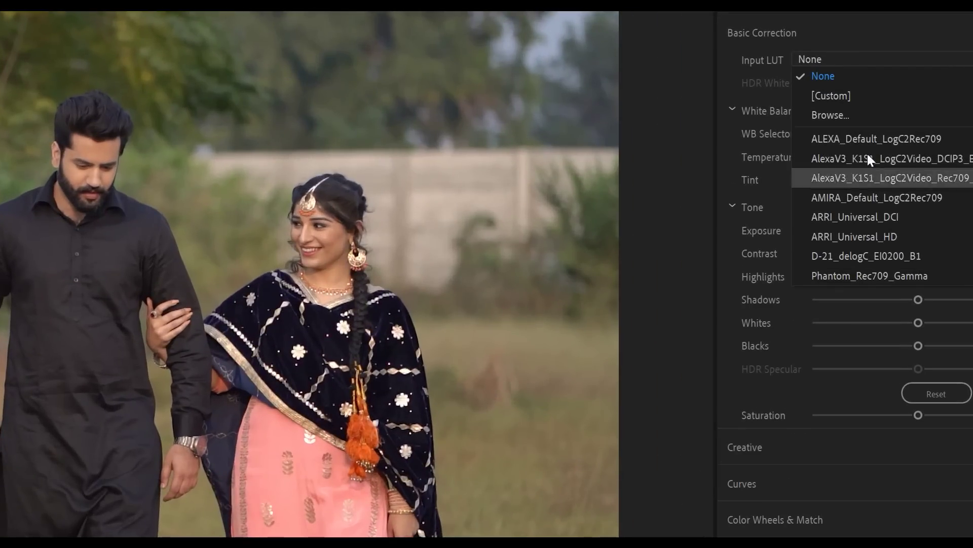
click(769, 31)
click(769, 30)
click(769, 30)
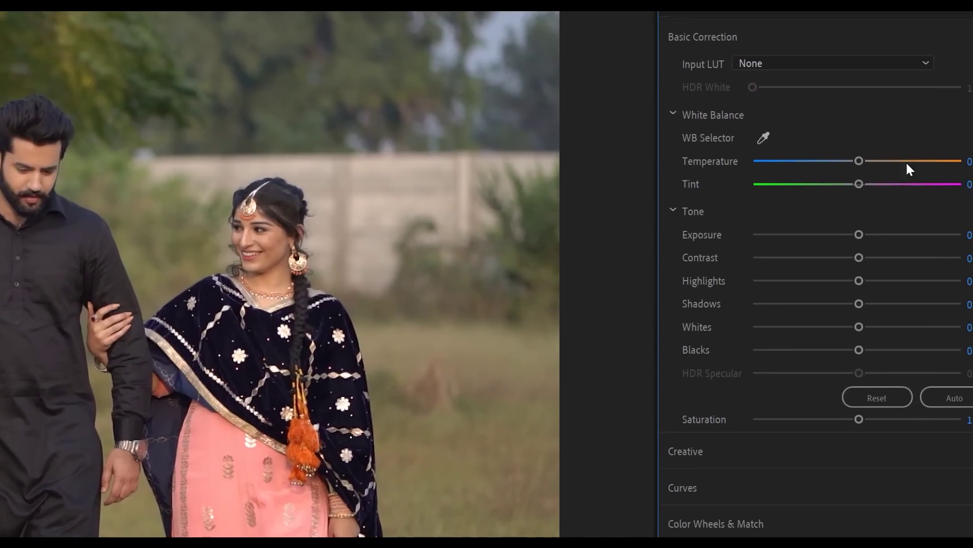
mouse_move(858, 161)
mouse_down()
mouse_move(880, 161)
mouse_move(858, 161)
mouse_up()
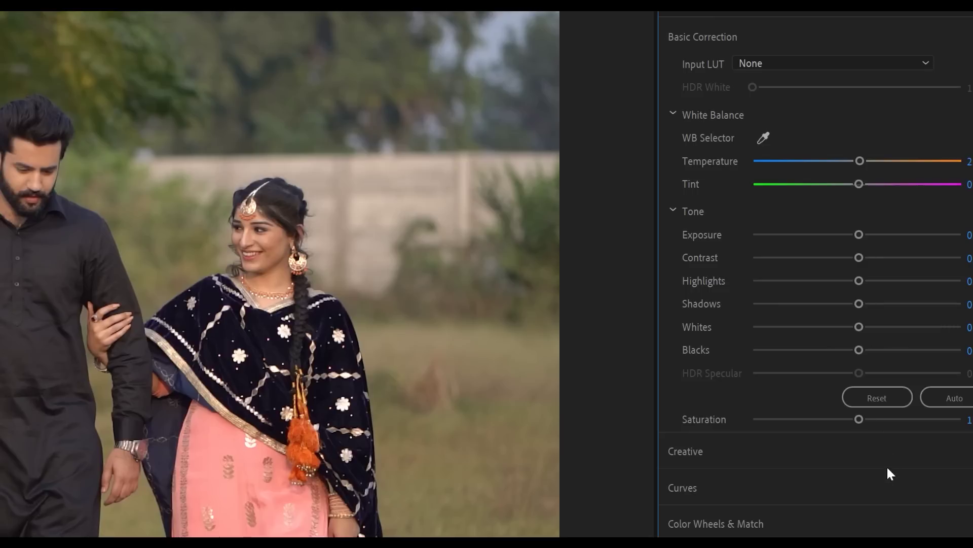
drag(859, 234, 865, 233)
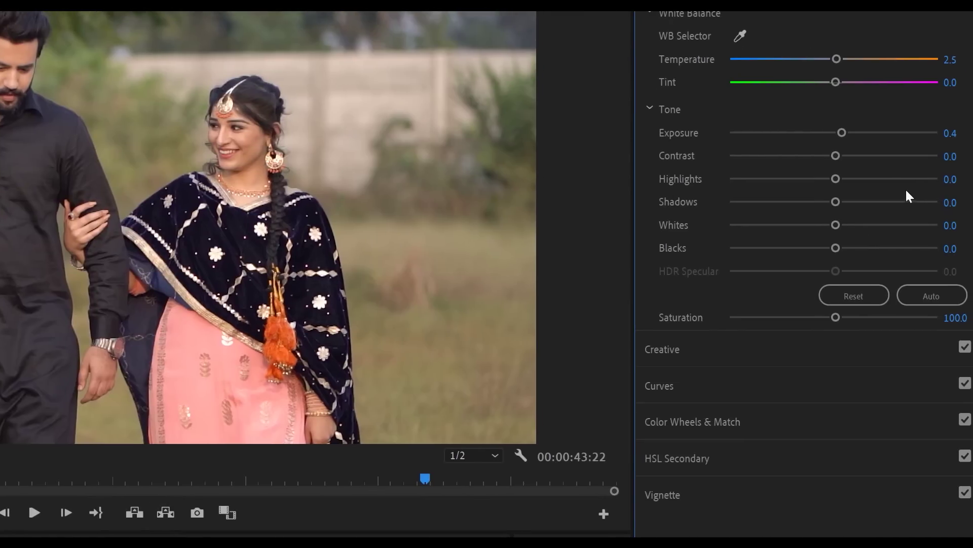
Set Contrast to 25, Highlights to -19.5, Shadows to 6.8 and Whites to 11.0
drag(835, 154, 862, 156)
click(956, 153)
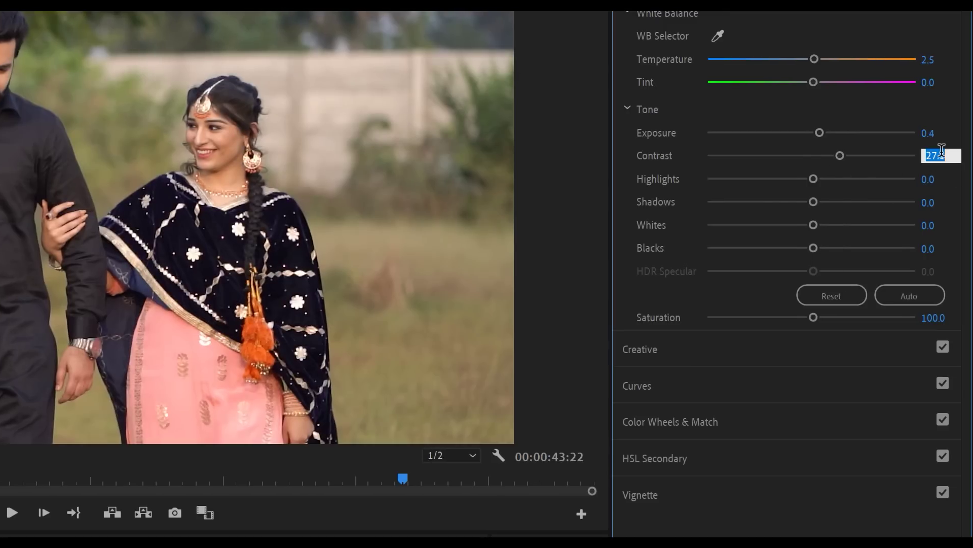
text(25)
key(Return)
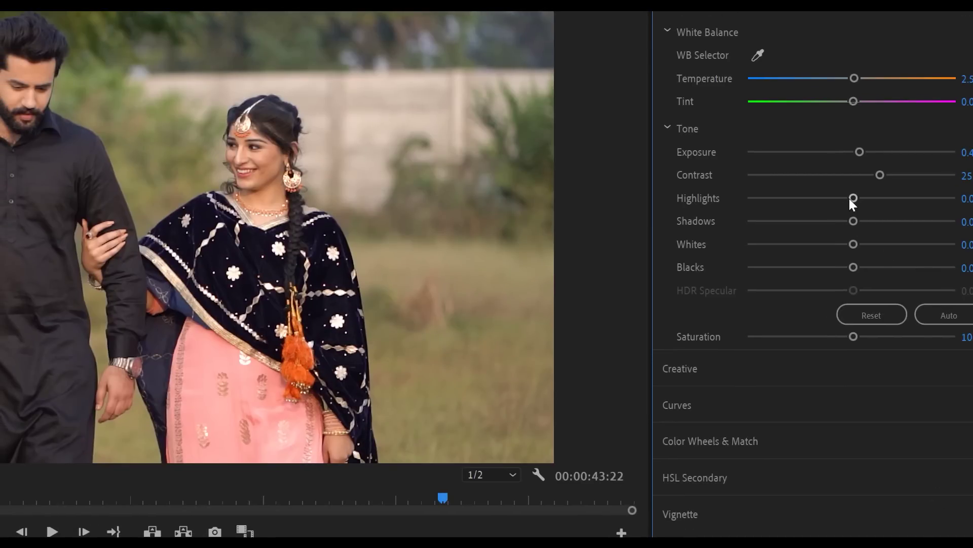
drag(853, 198, 845, 198)
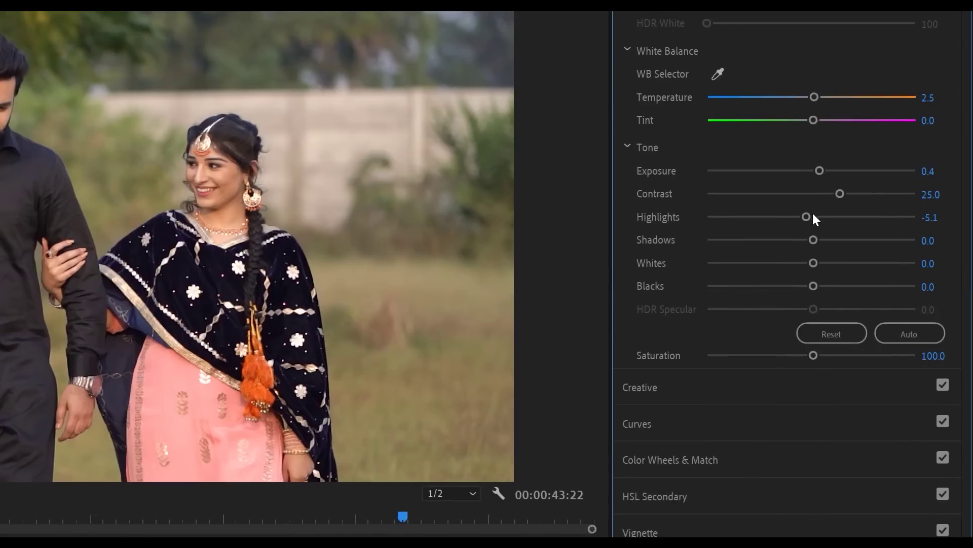
drag(802, 217, 789, 213)
drag(813, 238, 817, 236)
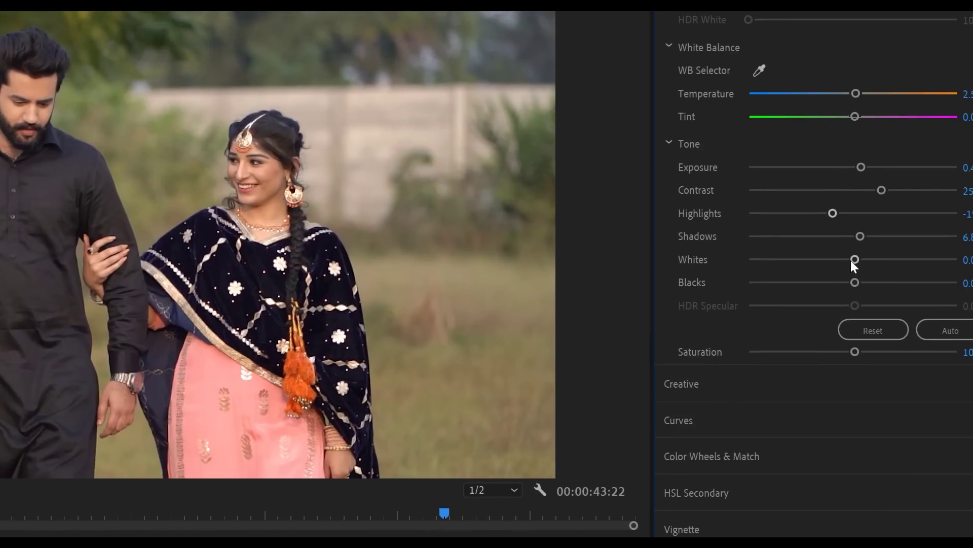
mouse_move(854, 259)
mouse_down()
mouse_move(872, 259)
mouse_move(864, 255)
mouse_move(844, 279)
mouse_up()
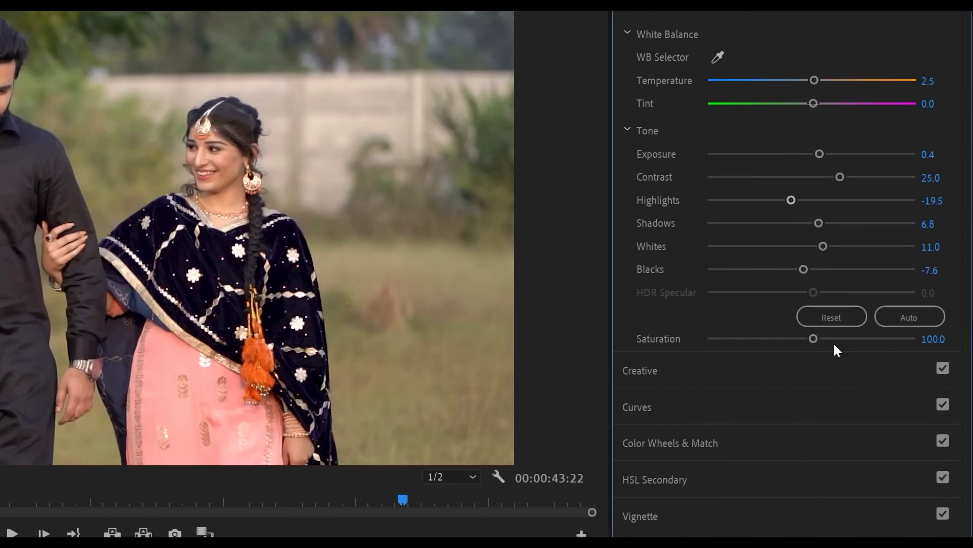
Open the Creative section and experiment with look Intensity at 127.1, then 49.2
click(651, 373)
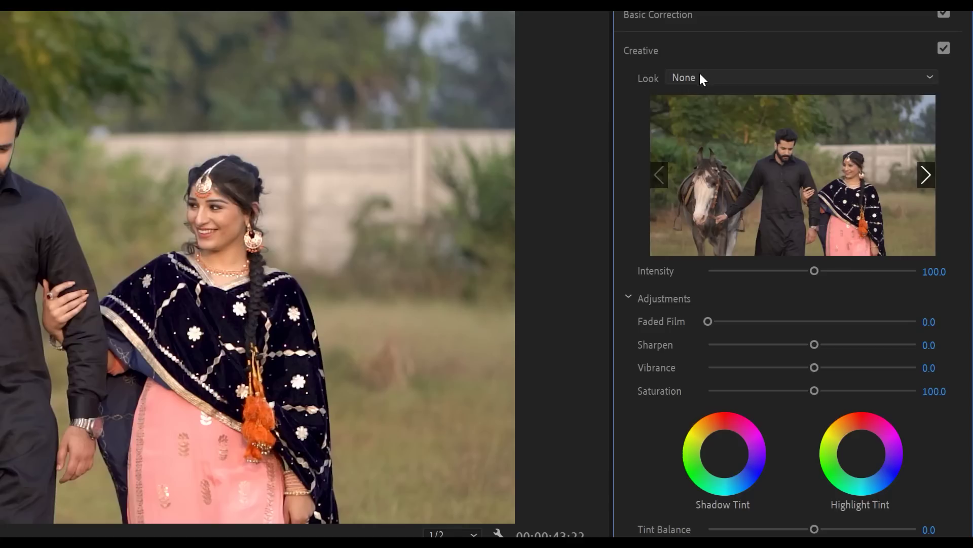
click(699, 76)
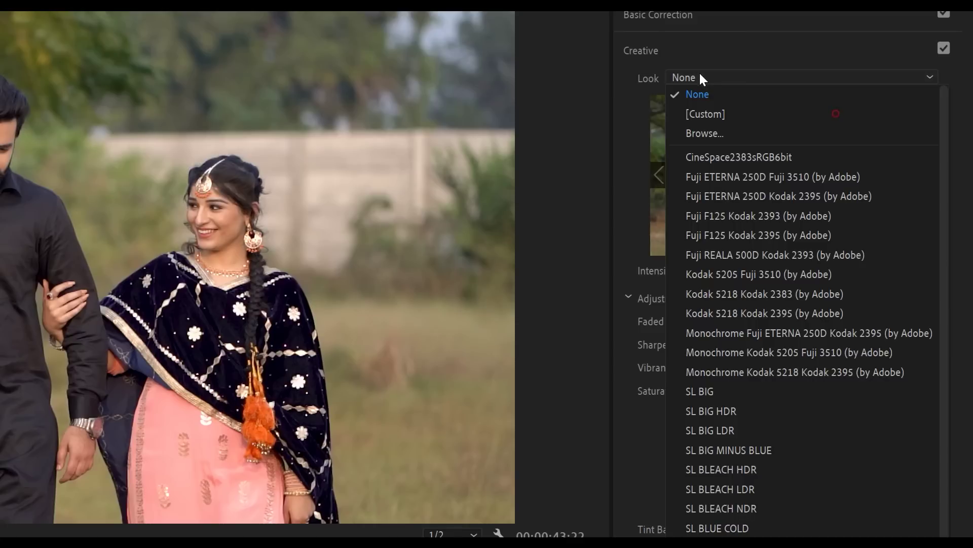
click(688, 75)
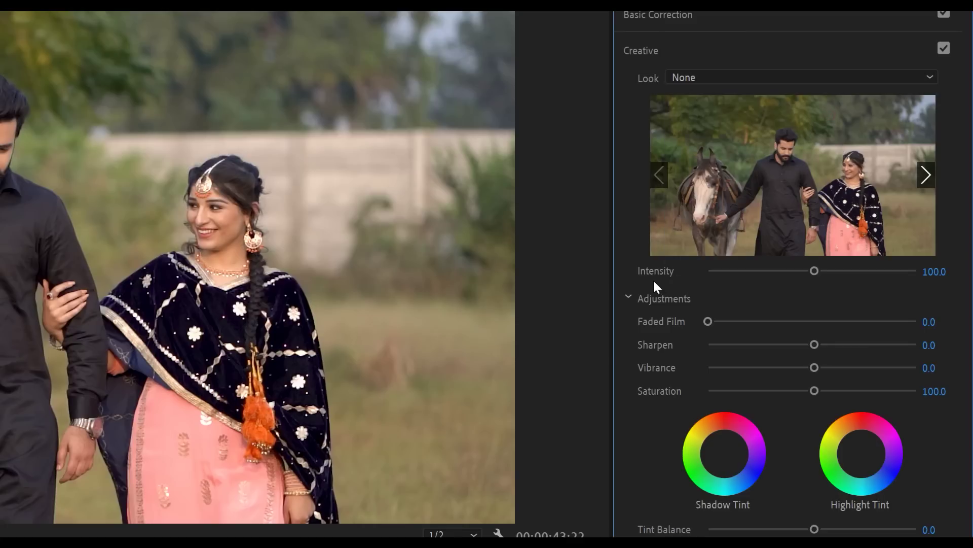
drag(814, 271, 839, 260)
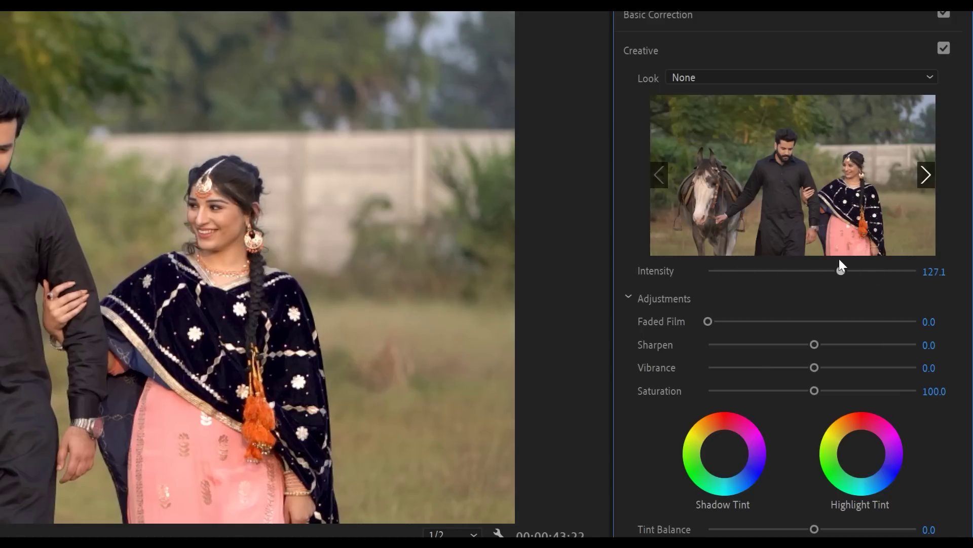
drag(840, 260, 766, 257)
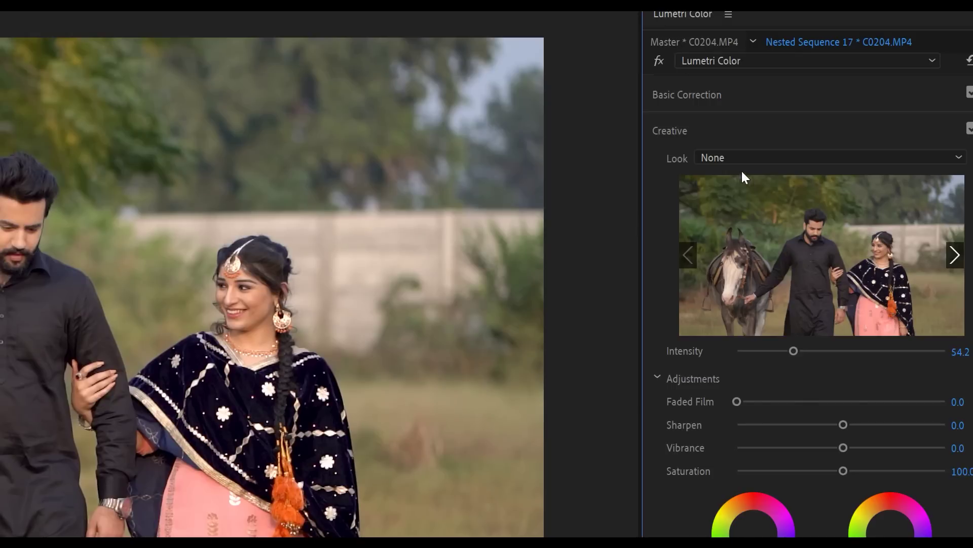
Try the SL BIG look at reduced intensity, then set Look back to None
click(720, 159)
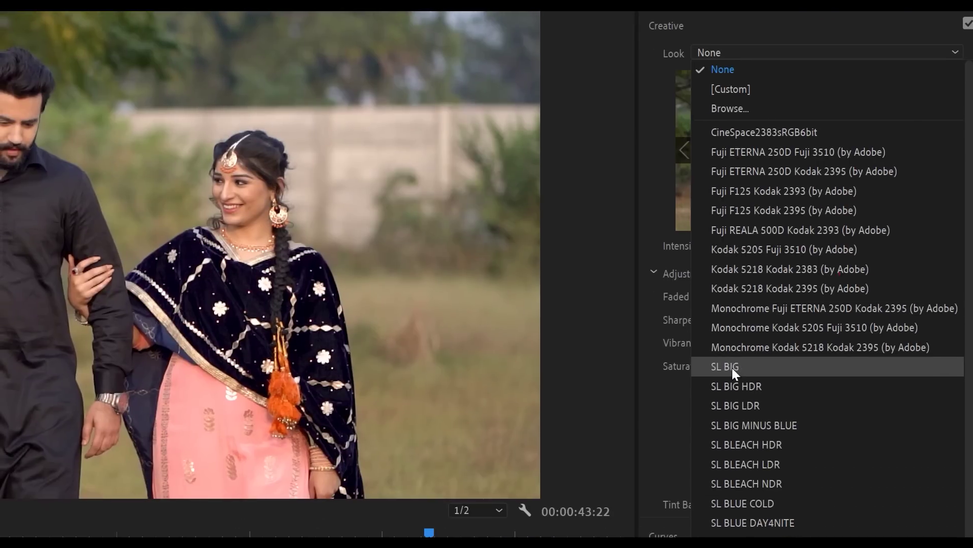
click(732, 366)
drag(790, 245, 726, 244)
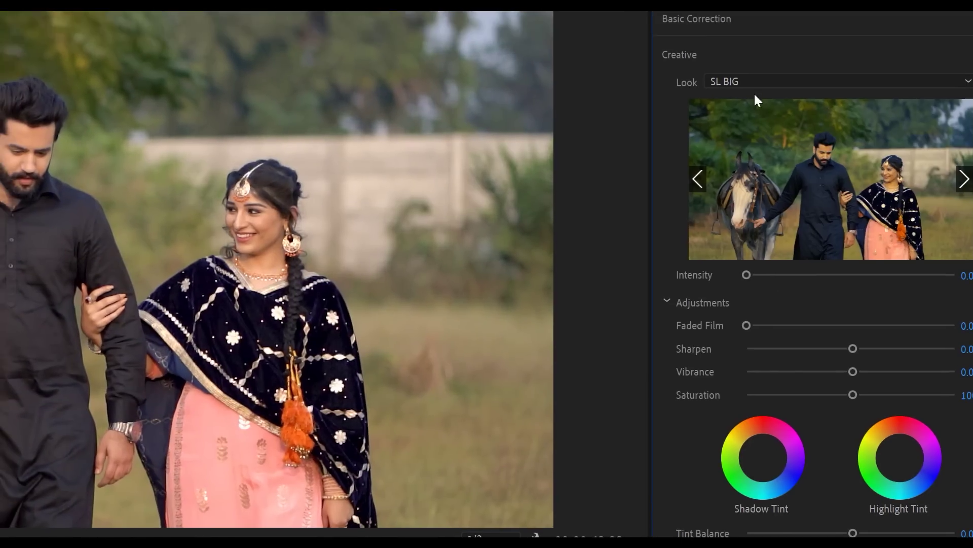
click(745, 53)
click(737, 98)
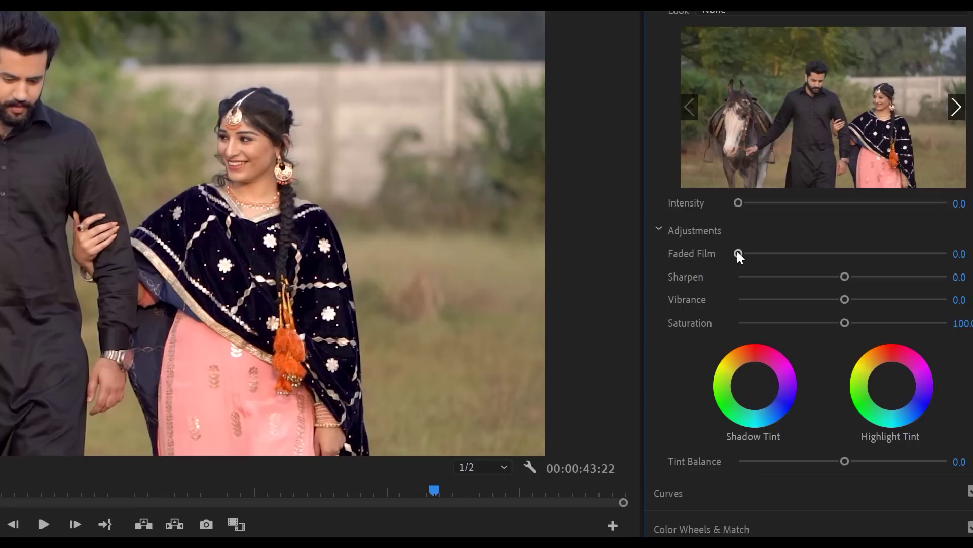
Set Faded Film to 8.5, Sharpen to 0 and Vibrance to 25
mouse_move(738, 253)
mouse_down()
mouse_move(762, 251)
mouse_move(755, 244)
mouse_up()
drag(847, 278, 794, 270)
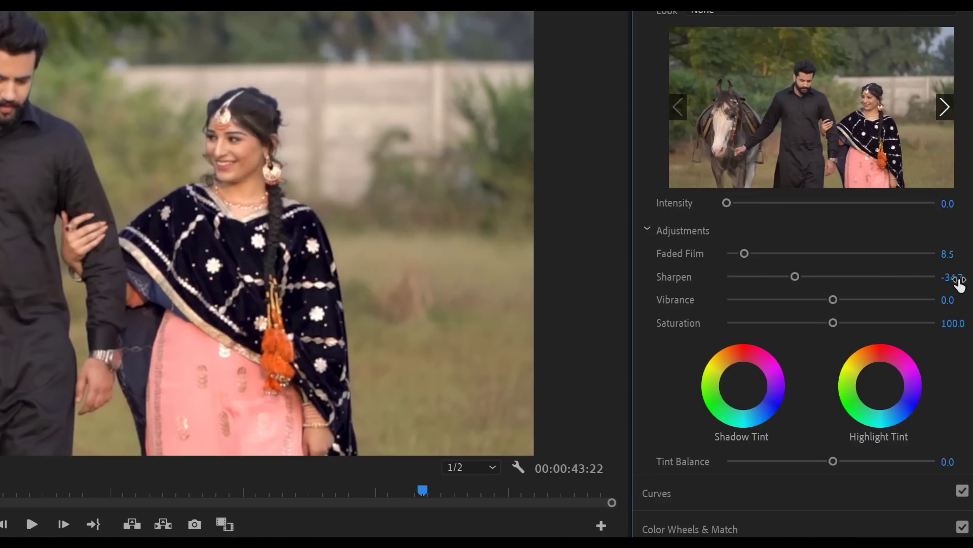
click(958, 277)
text(0)
key(Return)
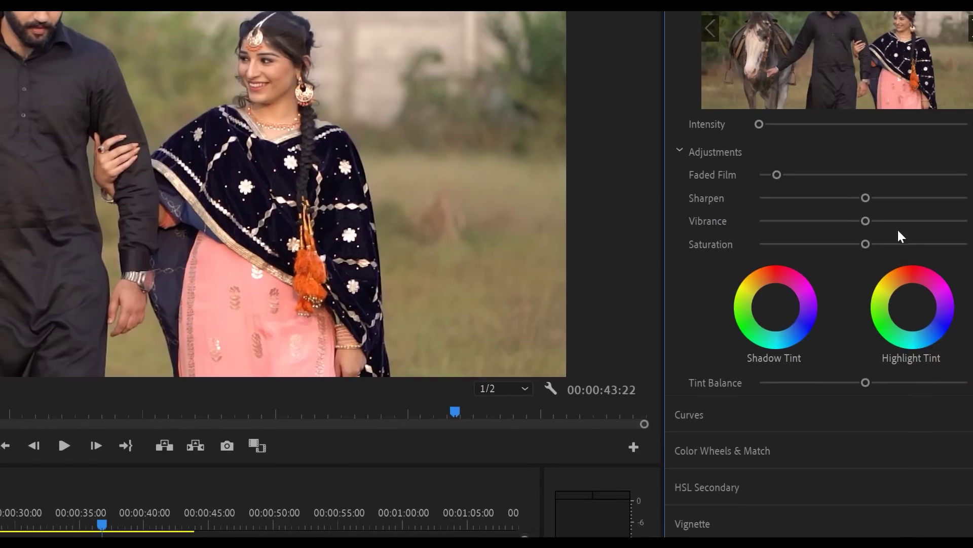
drag(867, 221, 885, 220)
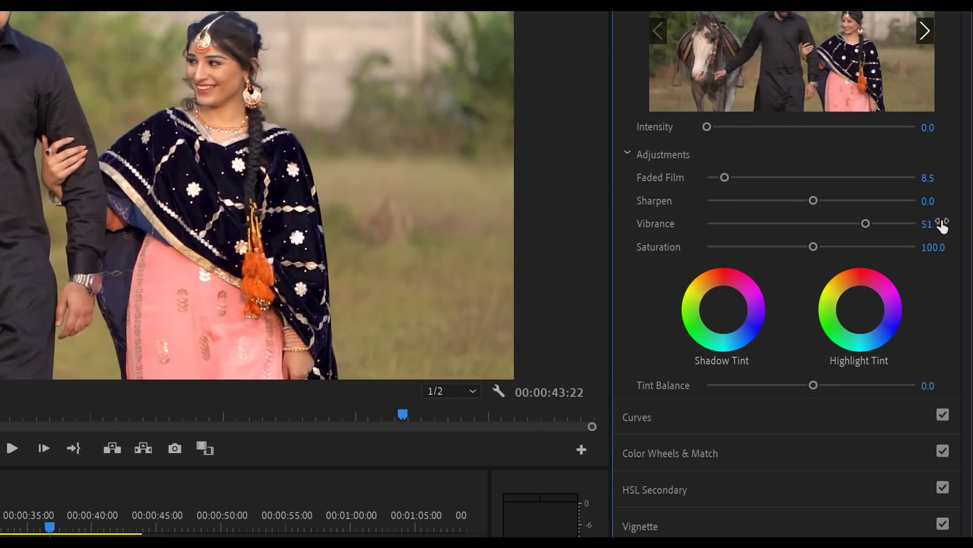
click(941, 223)
text(25)
key(Return)
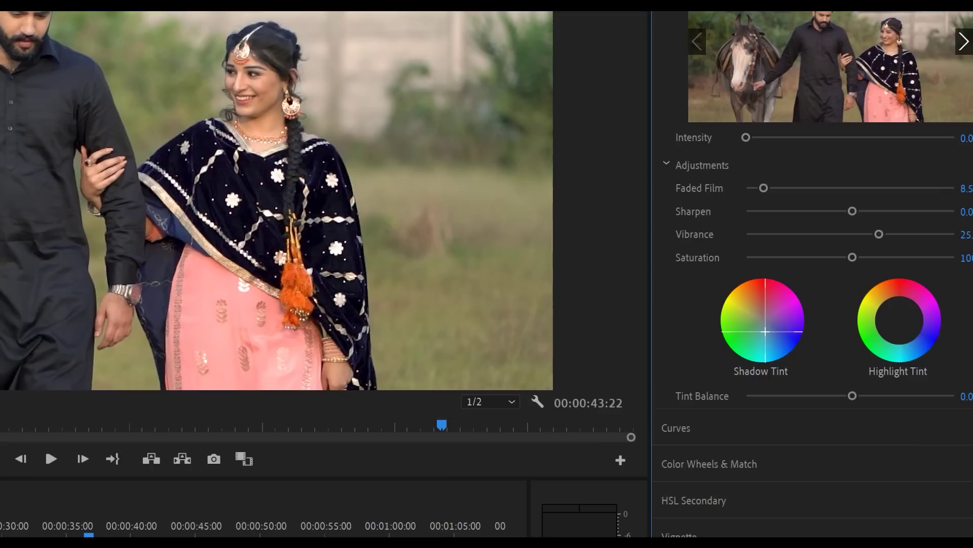
Try shadow and highlight tints, reset both to neutral, and reveal the Curves settings
drag(766, 331, 744, 327)
double_click(775, 336)
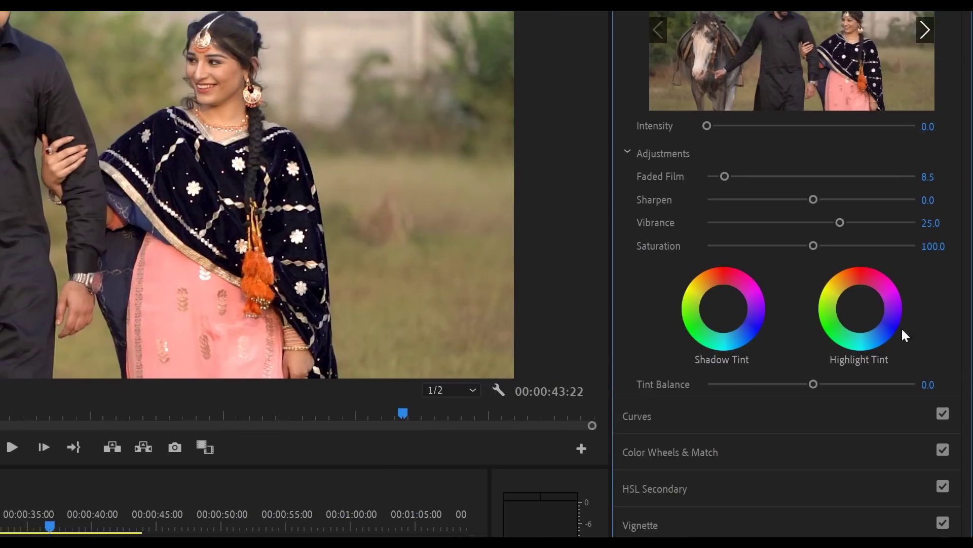
drag(860, 308, 861, 298)
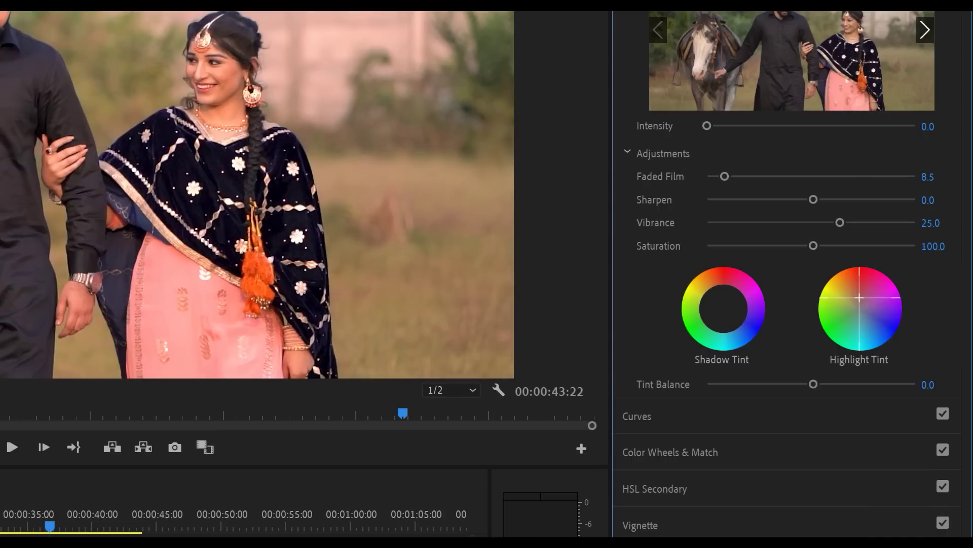
double_click(860, 311)
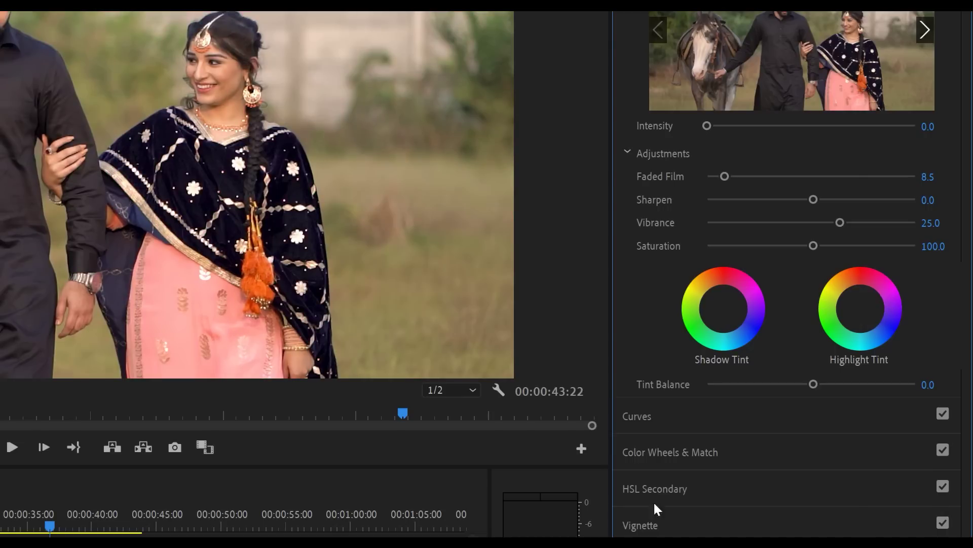
click(637, 417)
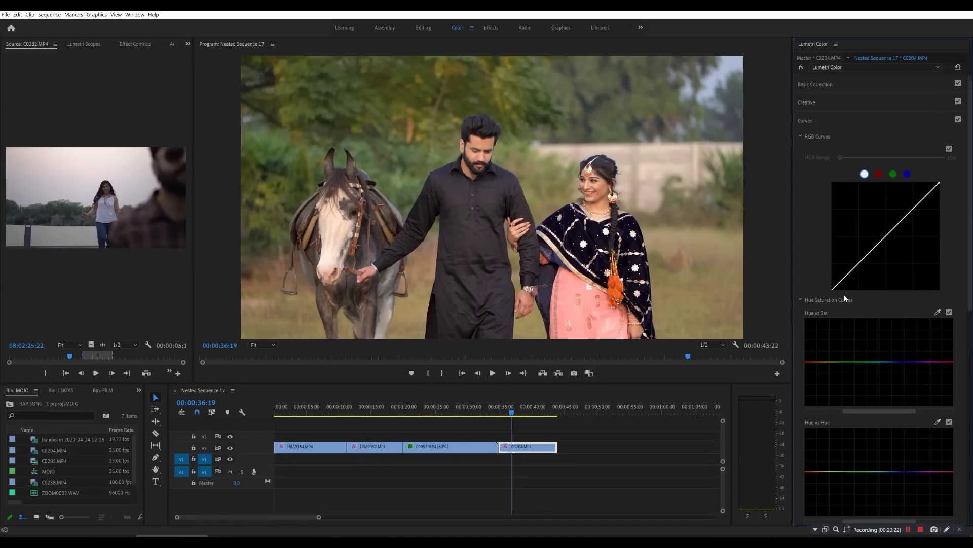
Sample the foliage with the Hue vs Sat eyedropper and raise the curve across those hues
click(938, 312)
click(422, 154)
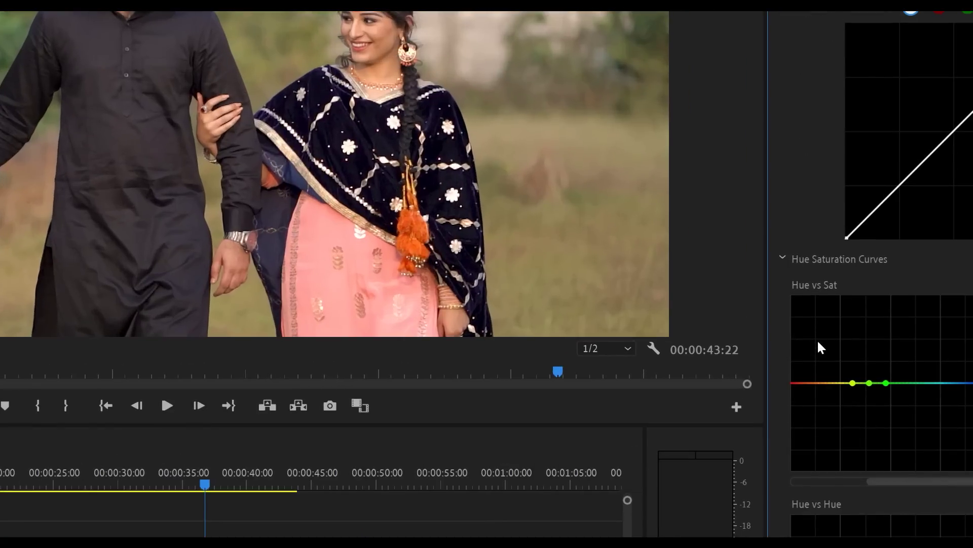
drag(868, 384, 862, 311)
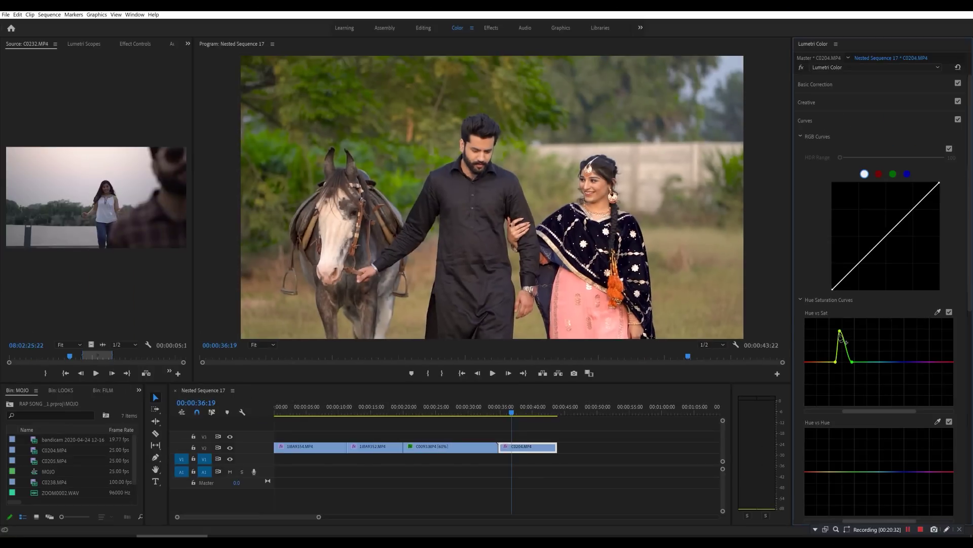
click(862, 361)
mouse_move(854, 362)
mouse_down()
mouse_move(853, 349)
mouse_move(829, 347)
mouse_move(841, 337)
mouse_up()
click(829, 362)
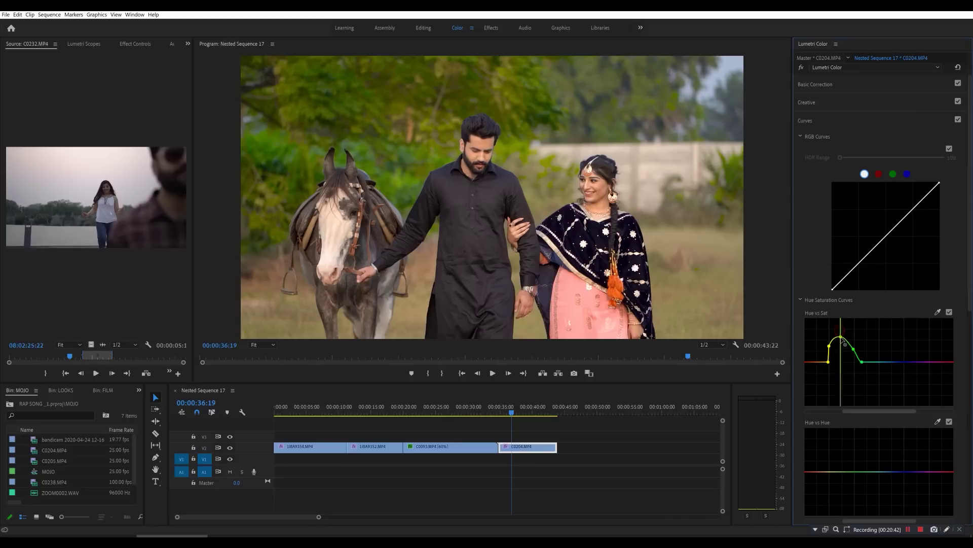
scroll(946, 457, down, 3)
scroll(942, 420, down, 2)
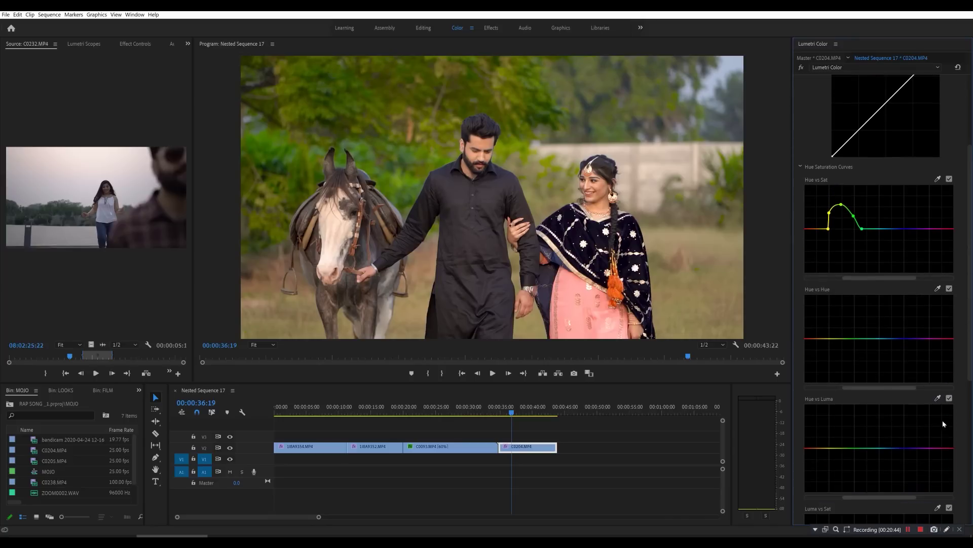
scroll(836, 409, down, 3)
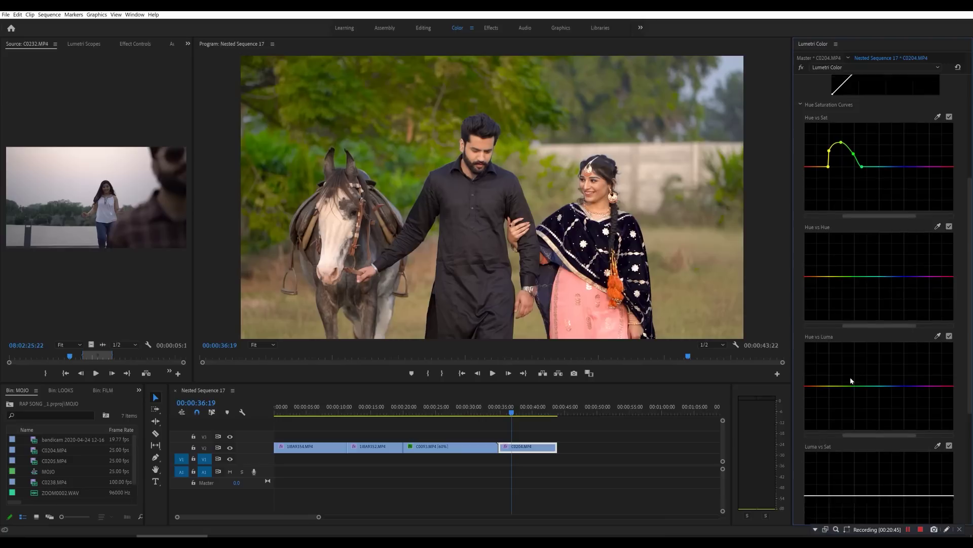
scroll(854, 378, down, 2)
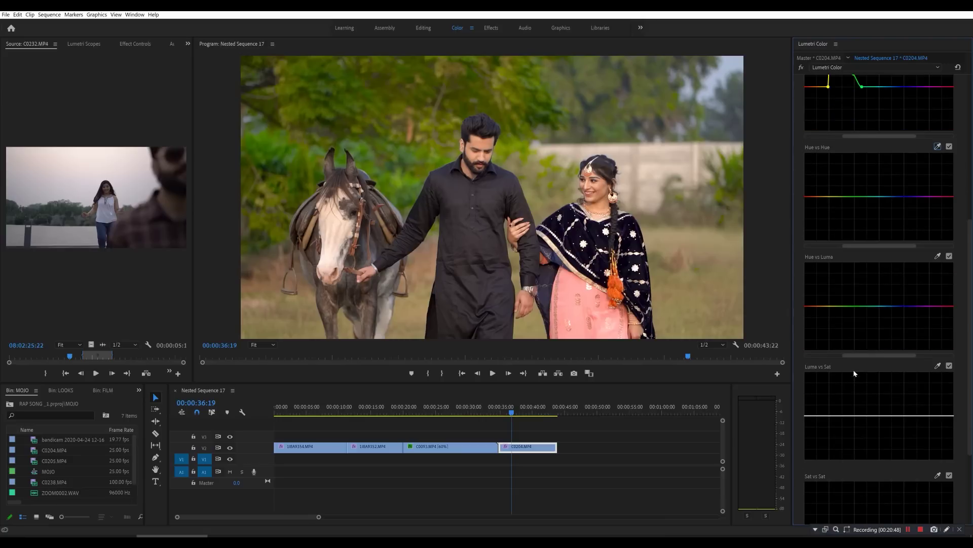
scroll(869, 374, down, 5)
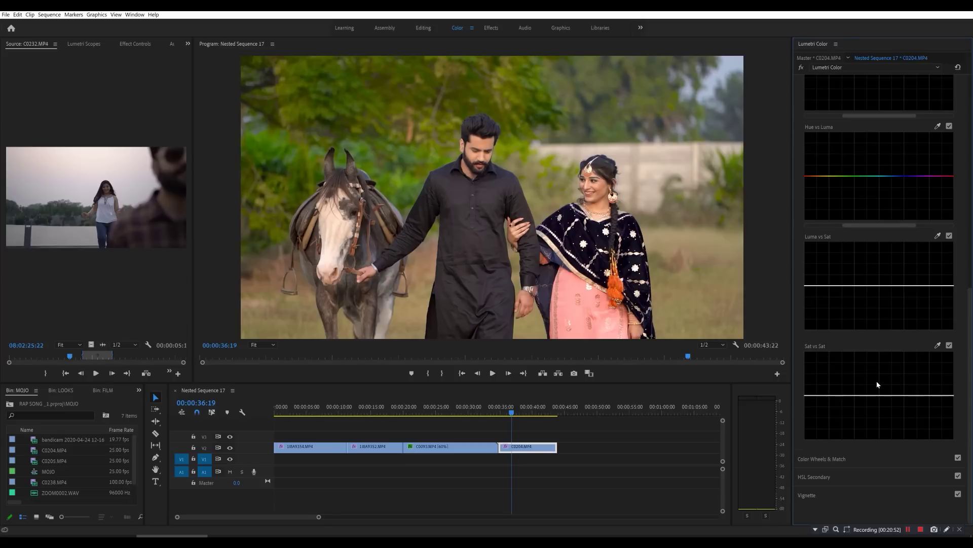
Open Color Wheels & Match and nudge the midtones, highlights and shadows wheels slightly off neutral
click(830, 459)
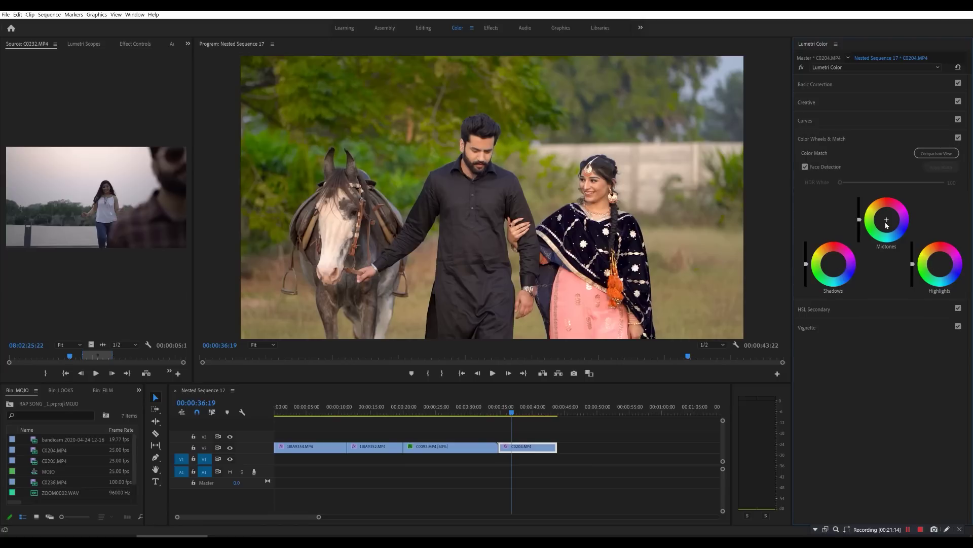
drag(885, 223, 888, 230)
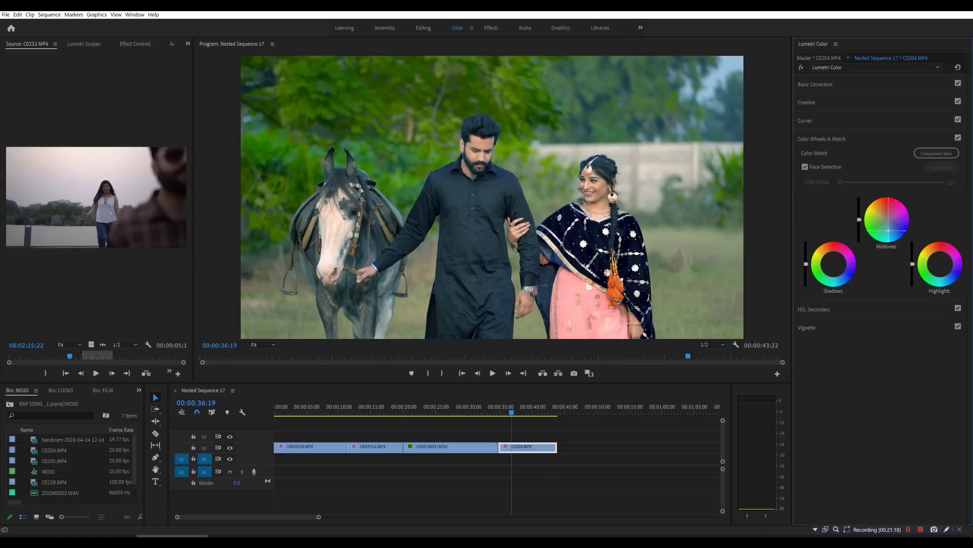
drag(889, 230, 889, 230)
drag(943, 267, 937, 261)
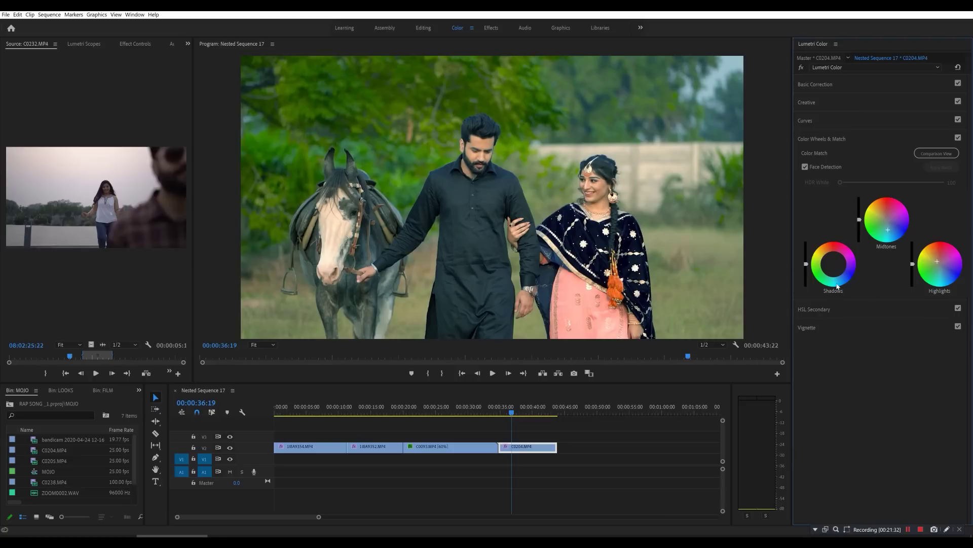
drag(836, 265, 832, 258)
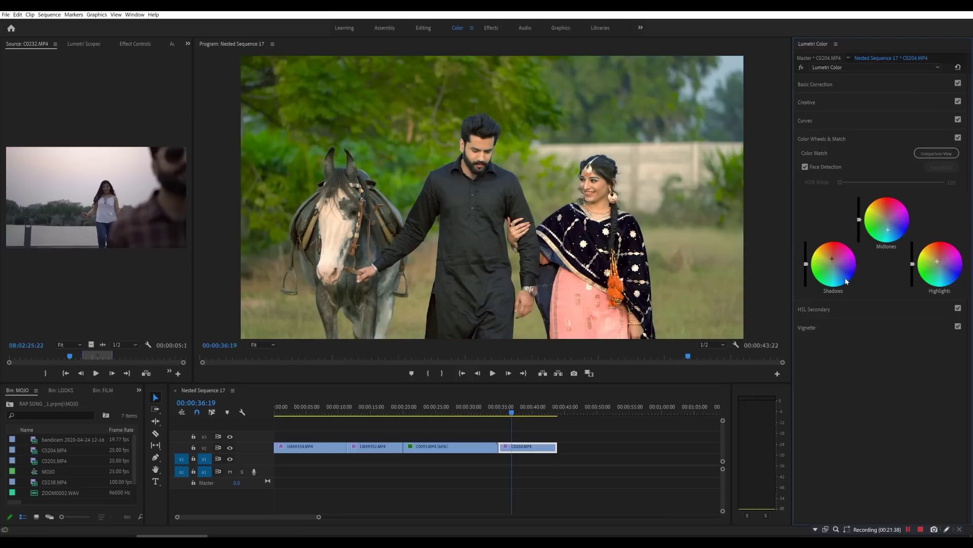
Open HSL Secondary, then toggle the Lumetri Color effect off and on repeatedly to compare
click(831, 313)
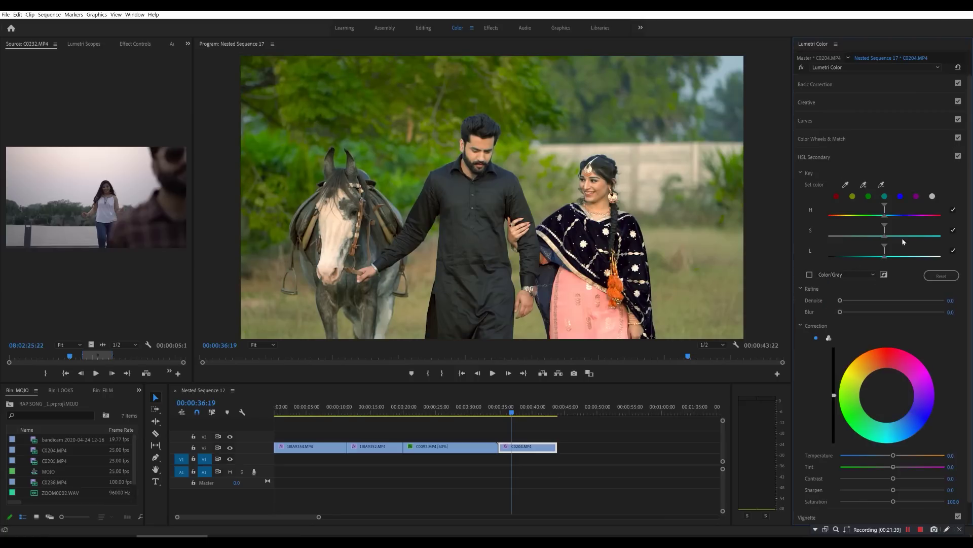
click(128, 43)
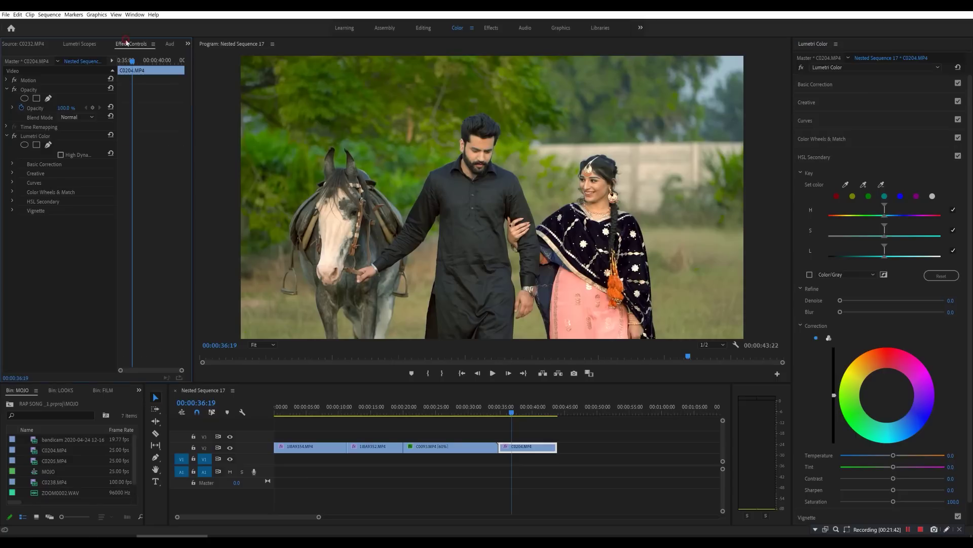
click(14, 136)
click(15, 136)
click(15, 136)
click(15, 136)
click(15, 137)
click(15, 136)
Strip the Lumetri Color effect from clip C0204 using Remove Attributes
right_click(535, 449)
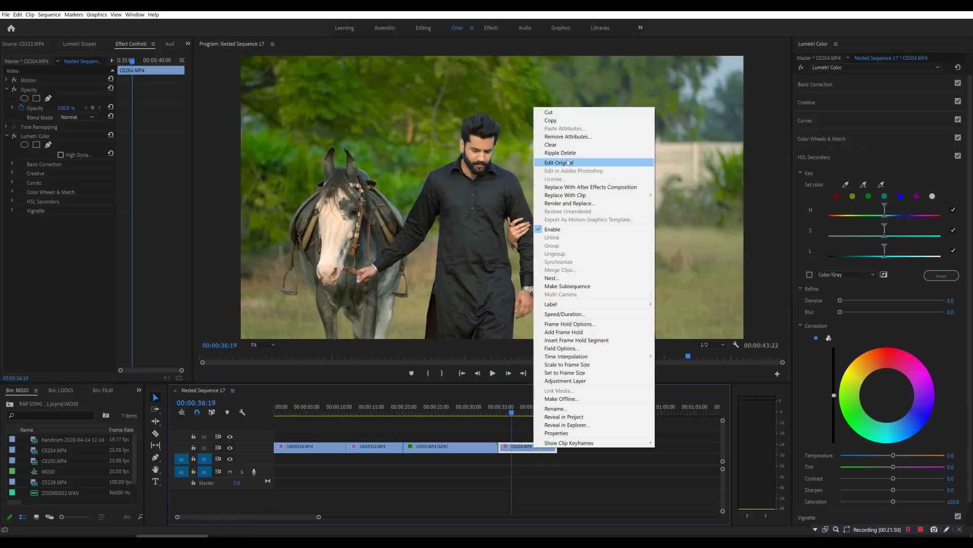
click(567, 136)
click(510, 384)
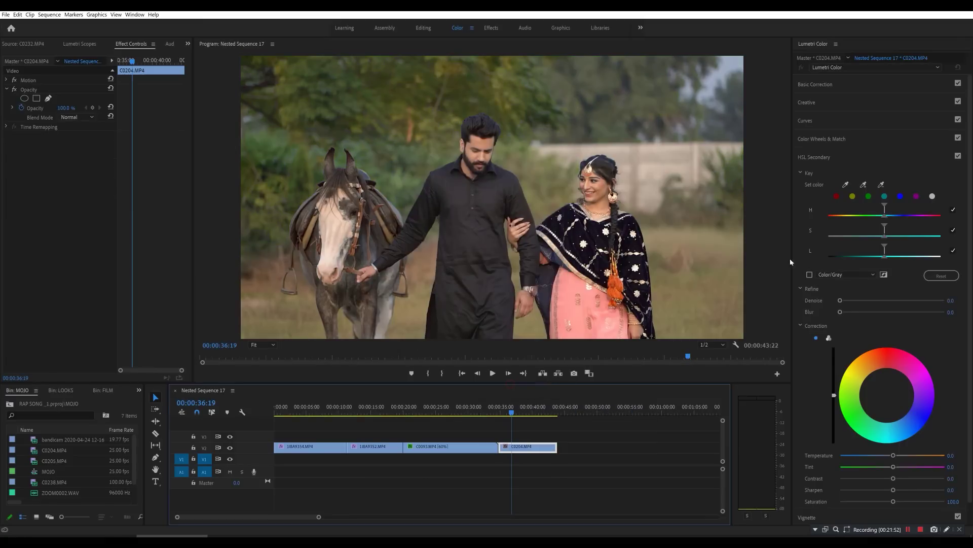
click(826, 157)
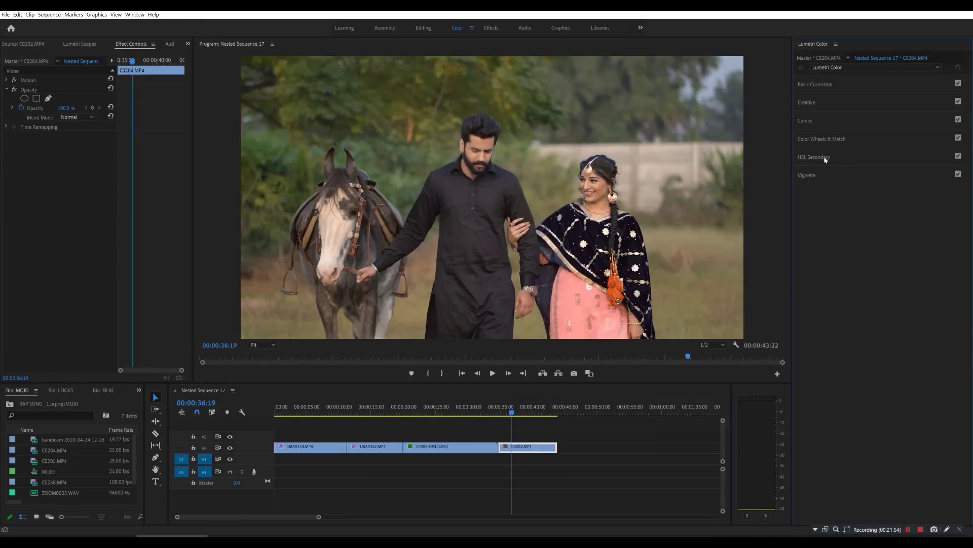
click(825, 158)
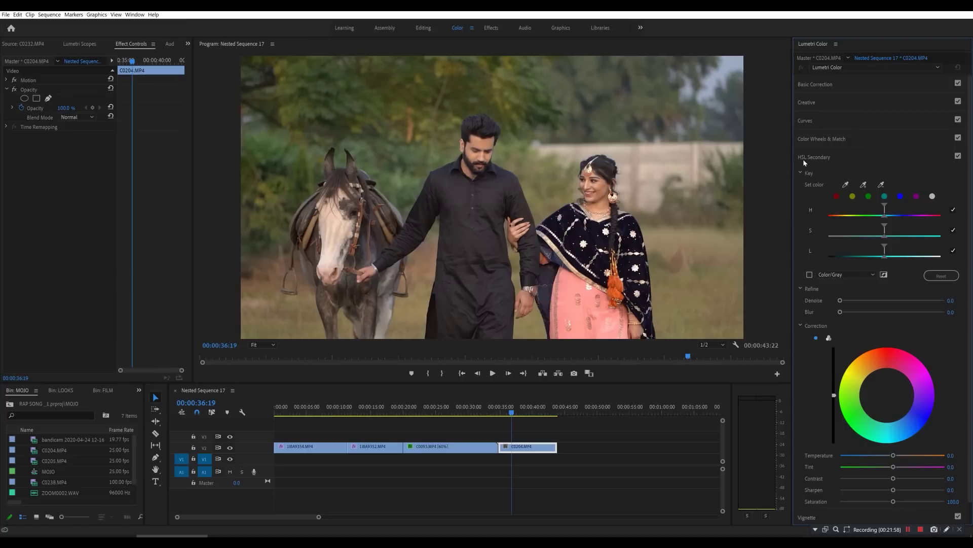
Sample the green background, show the Color/Gray mask, widen the H, S, L ranges, and set Blur 1.7
click(846, 185)
click(508, 149)
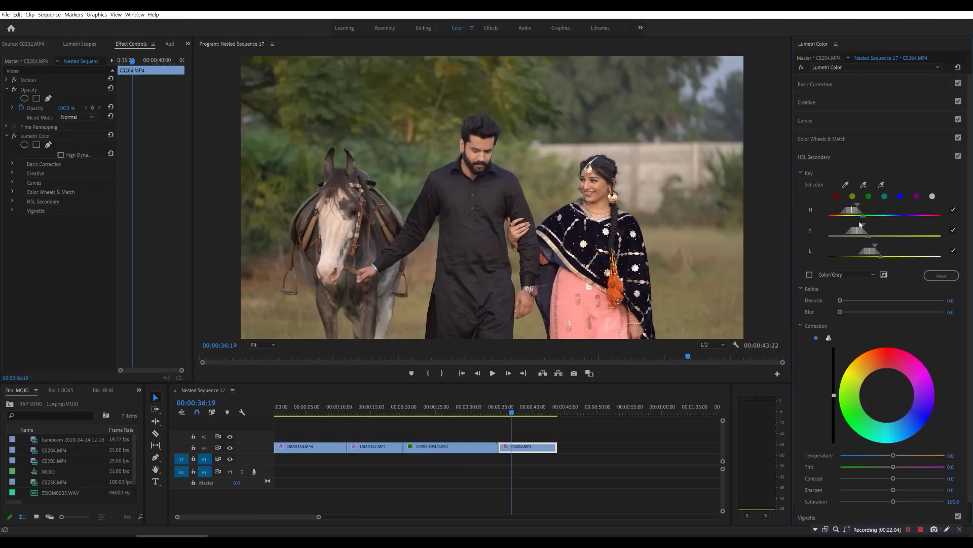
click(810, 275)
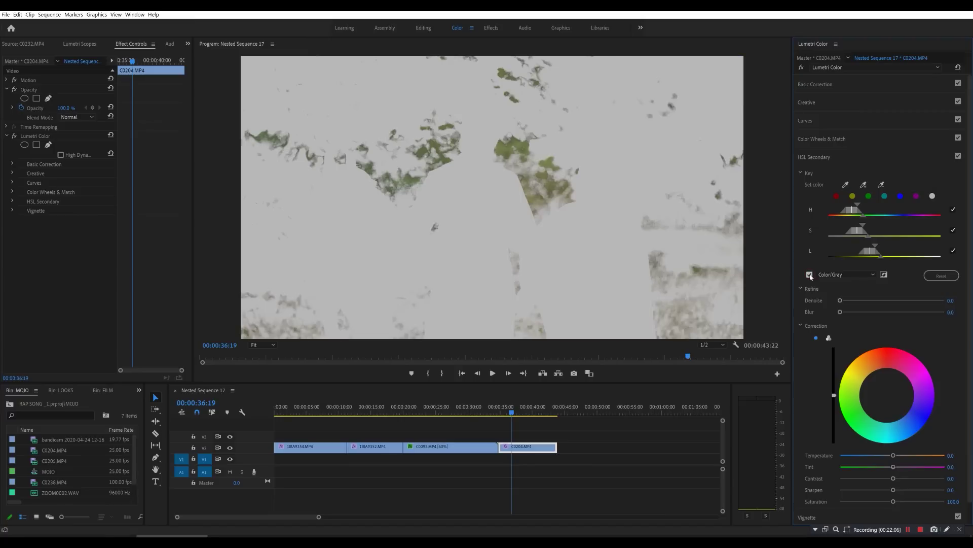
drag(856, 206, 866, 205)
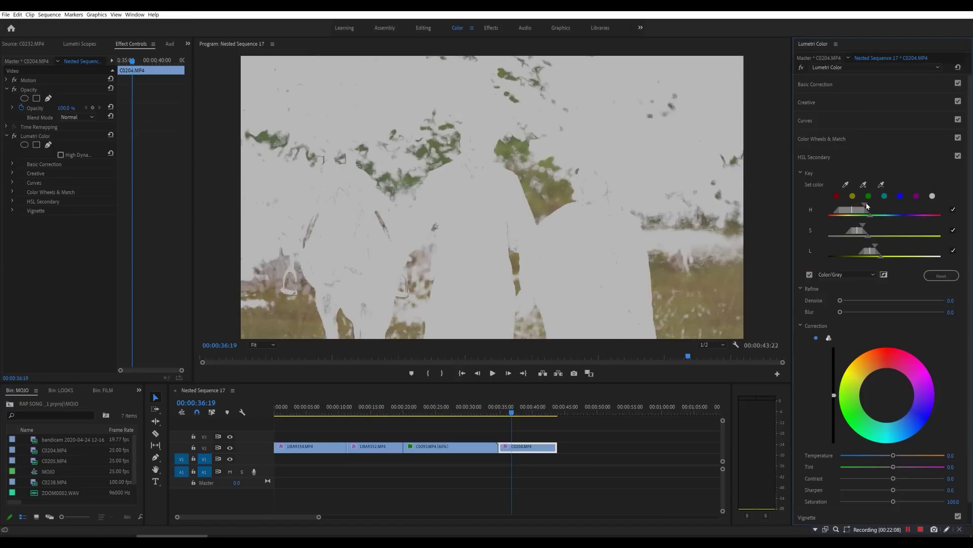
drag(861, 229, 877, 237)
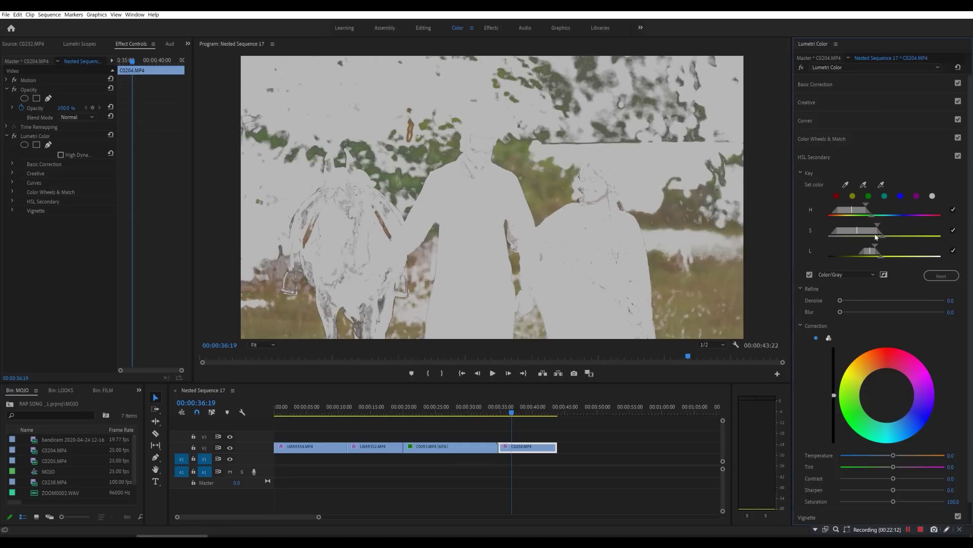
drag(877, 246, 892, 248)
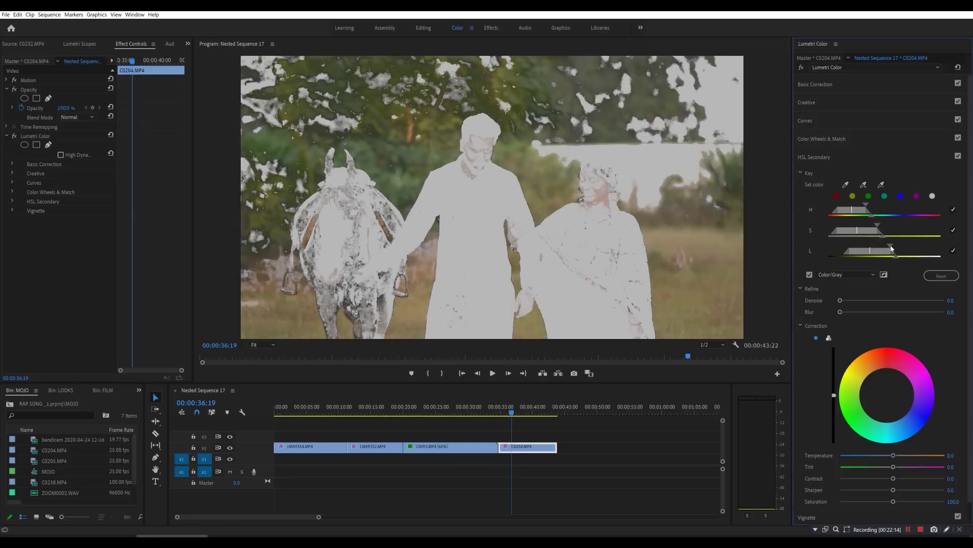
drag(874, 255, 869, 259)
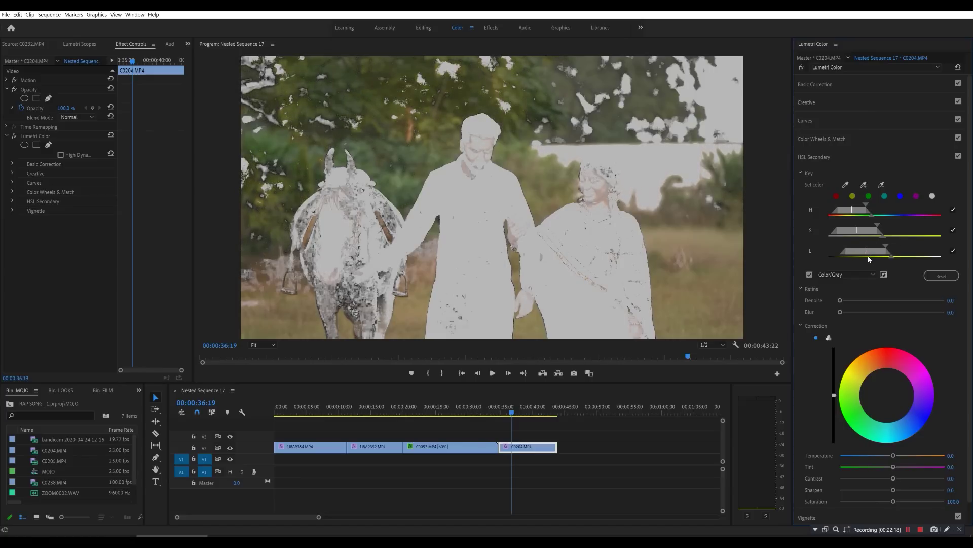
drag(862, 234, 853, 214)
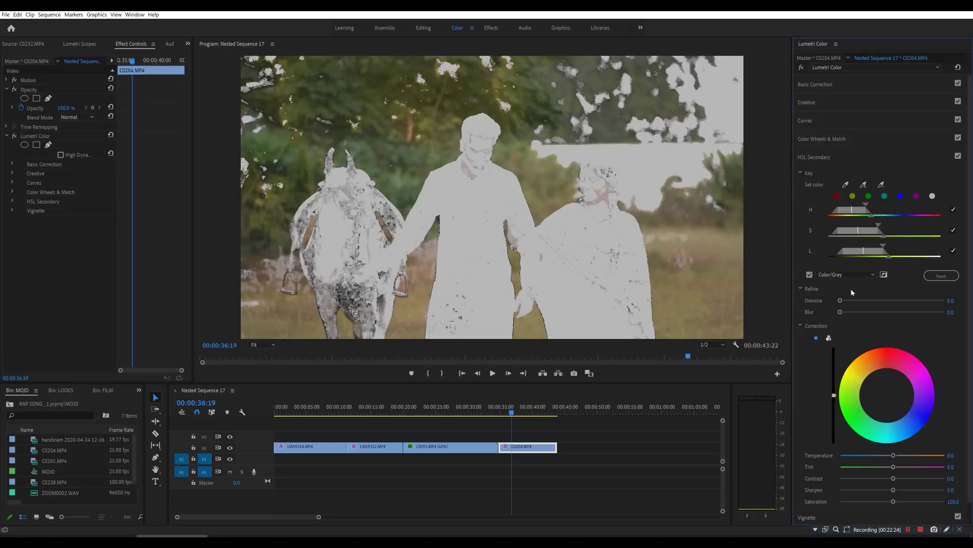
drag(840, 312, 853, 300)
Turn off the Color/Gray key preview and warm the keyed areas to temperature 47.5, comparing with fx bypass
scroll(948, 338, down, 1)
click(810, 266)
scroll(932, 351, down, 1)
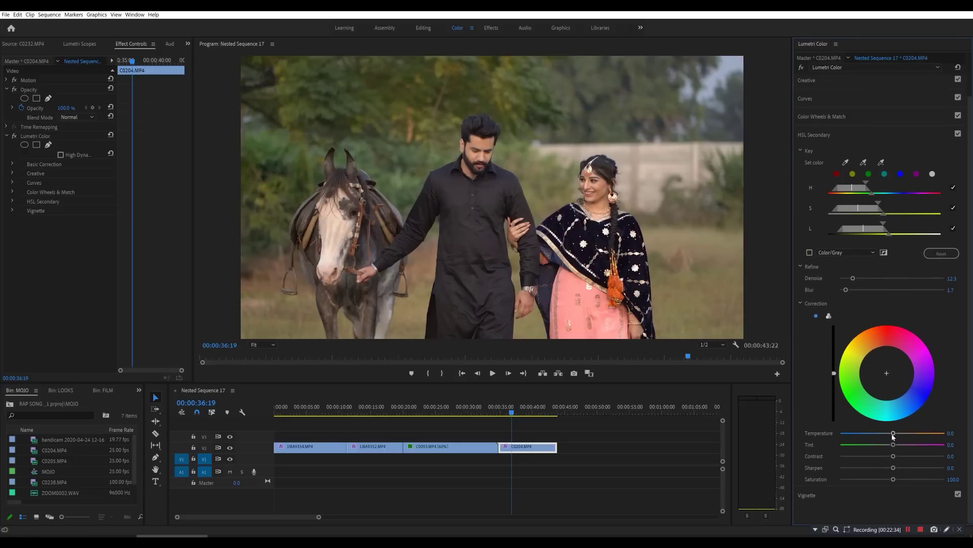
drag(893, 433, 817, 442)
drag(843, 433, 897, 440)
drag(911, 443, 867, 447)
click(16, 136)
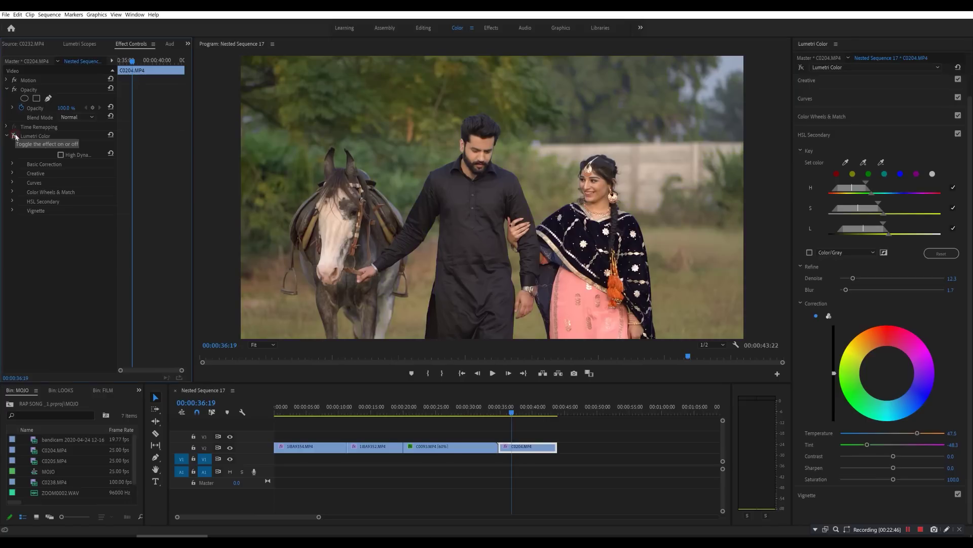
click(16, 136)
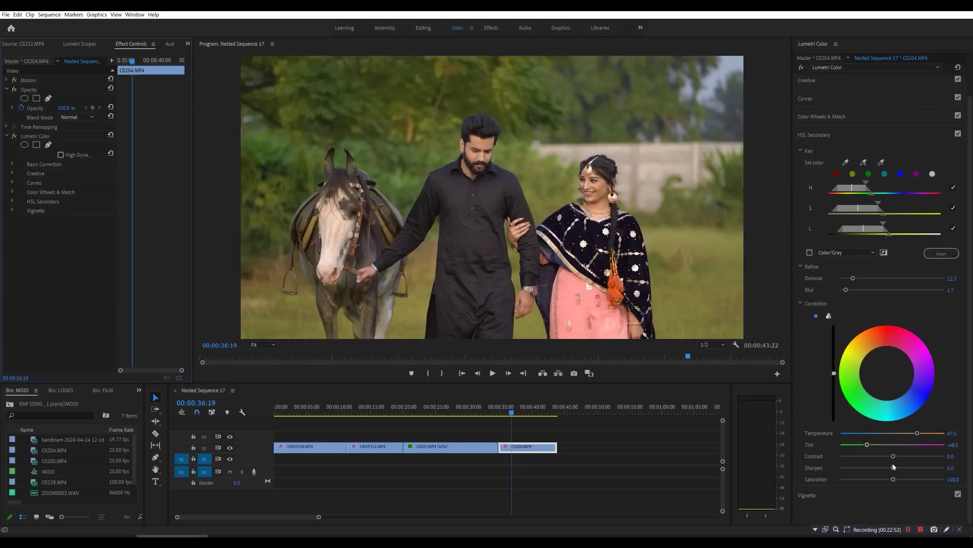
Raise the keyed areas' contrast to 50 and sharpen to 43.2, then compare graded versus ungraded
drag(894, 456, 919, 456)
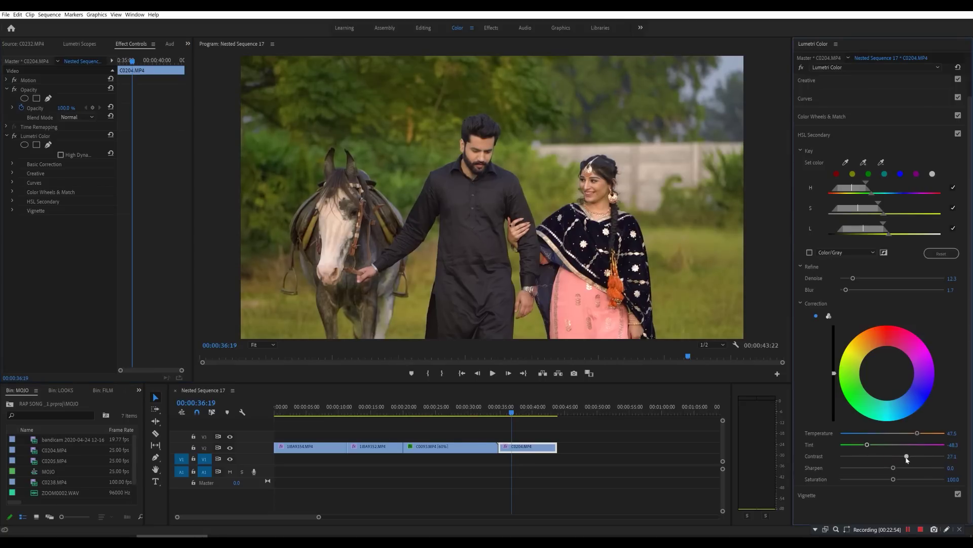
mouse_move(893, 468)
mouse_down()
mouse_move(915, 468)
mouse_move(910, 480)
mouse_up()
click(15, 136)
click(15, 136)
click(15, 136)
click(15, 136)
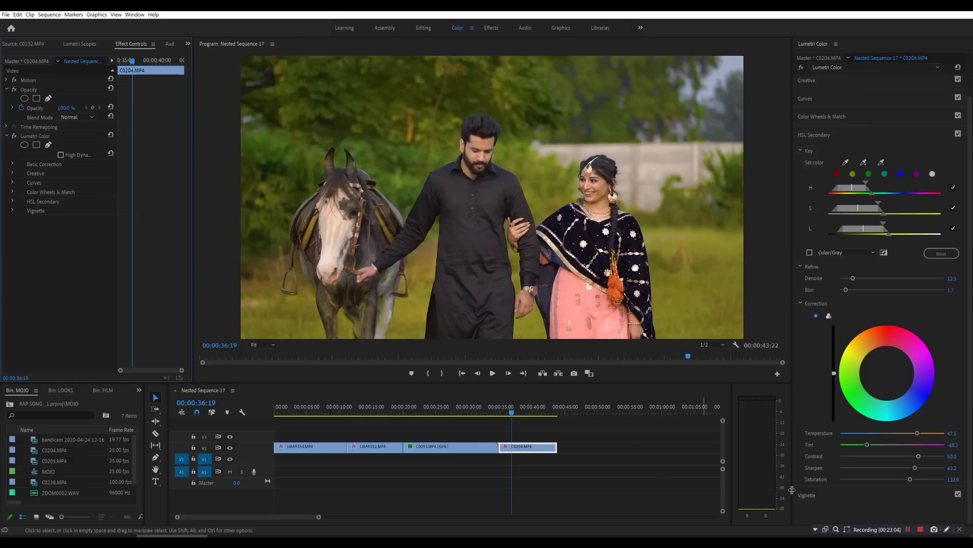
Give the clip a Vignette with amount -0.1, midpoint 50.4 and roundness 14.4
click(820, 495)
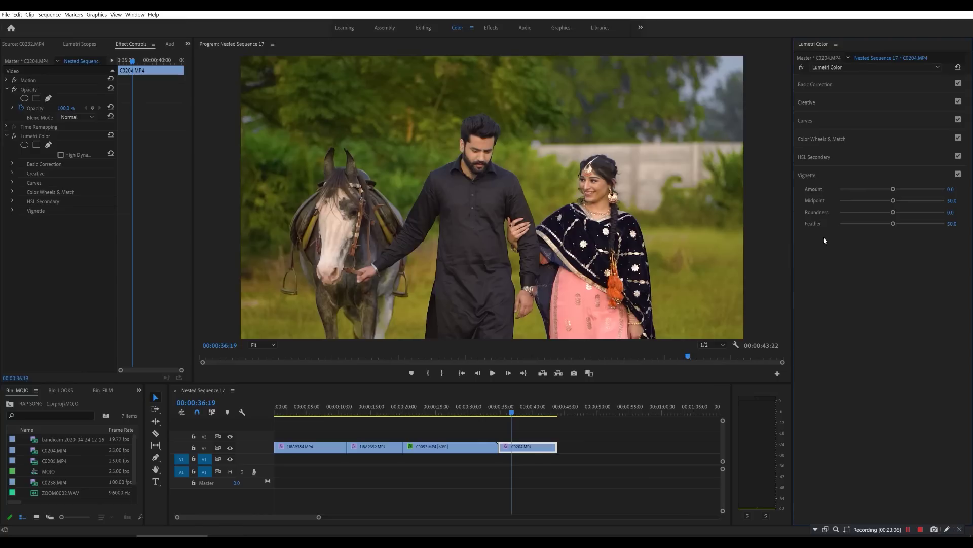
click(949, 190)
text(5)
key(Return)
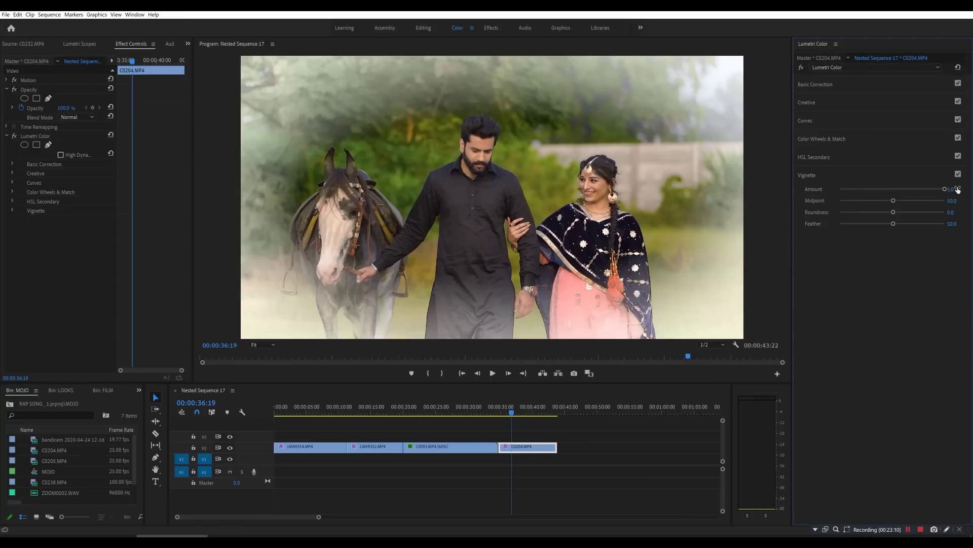
drag(945, 189, 888, 191)
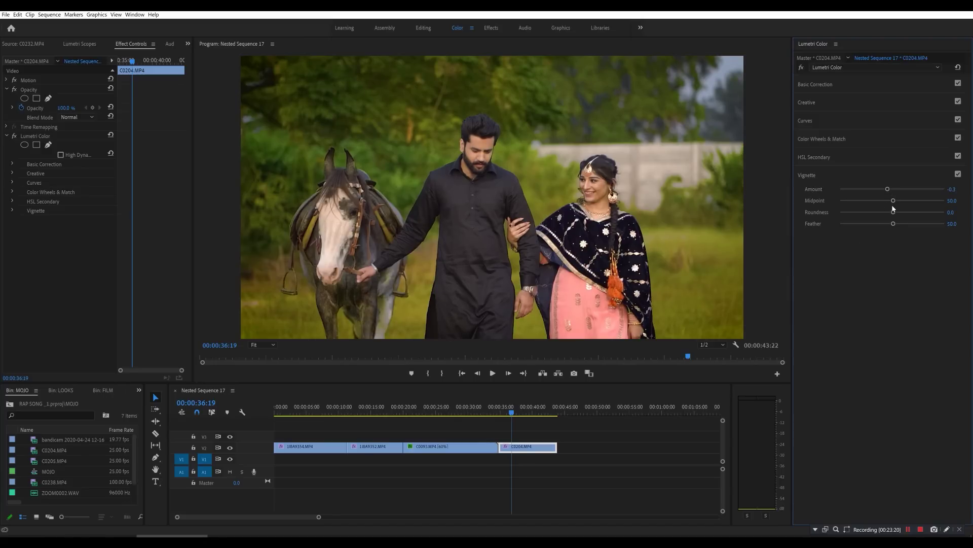
mouse_move(894, 201)
mouse_down()
mouse_move(801, 213)
mouse_move(893, 213)
mouse_up()
drag(894, 212, 823, 224)
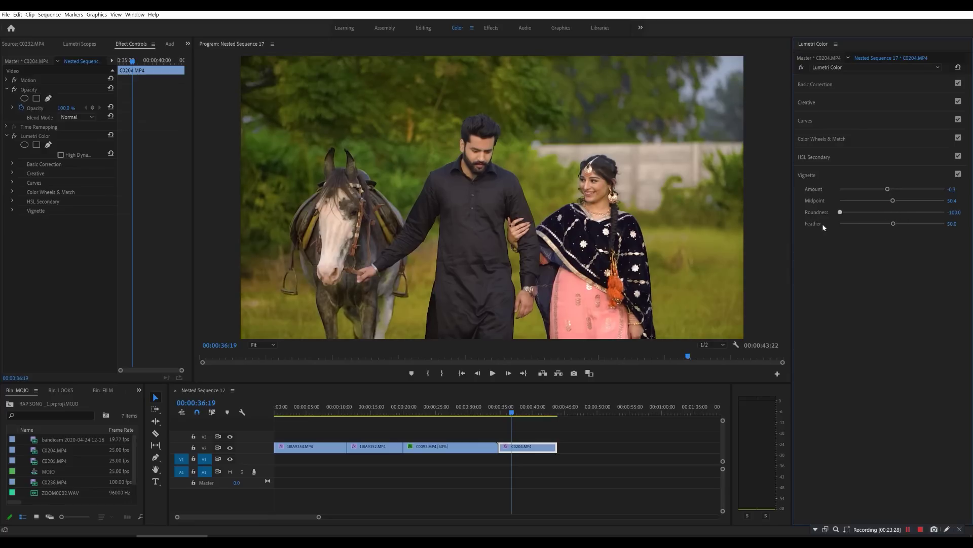
mouse_move(841, 212)
mouse_down()
mouse_move(898, 213)
mouse_move(829, 223)
mouse_move(894, 224)
mouse_up()
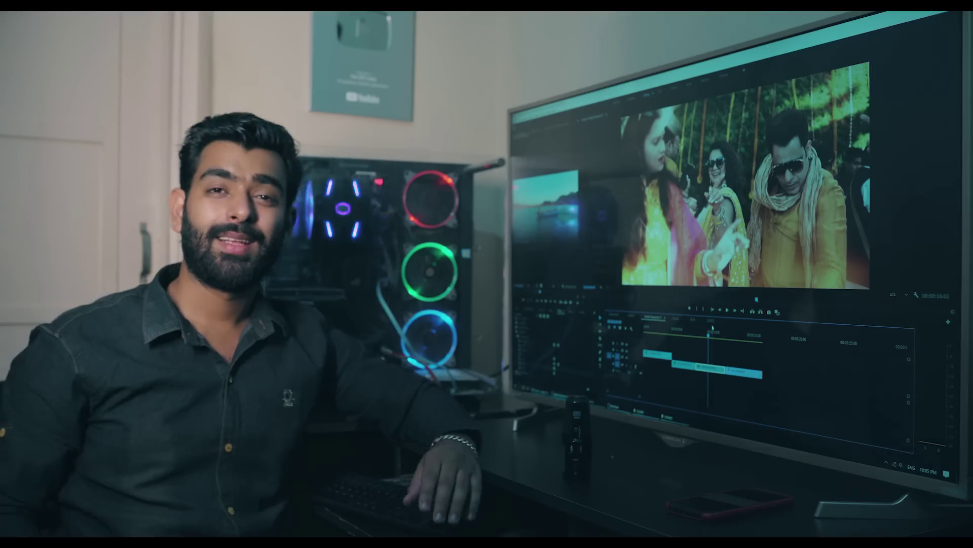